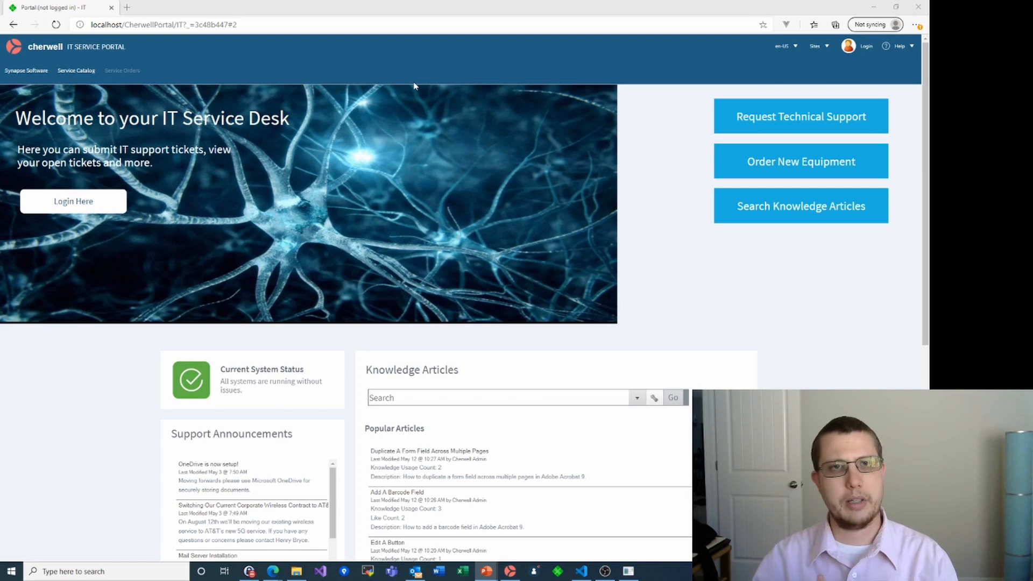
Browse the portal's Service Catalog, then sign in to Administrator via the Cherwell Browser connection
left_click(70, 70)
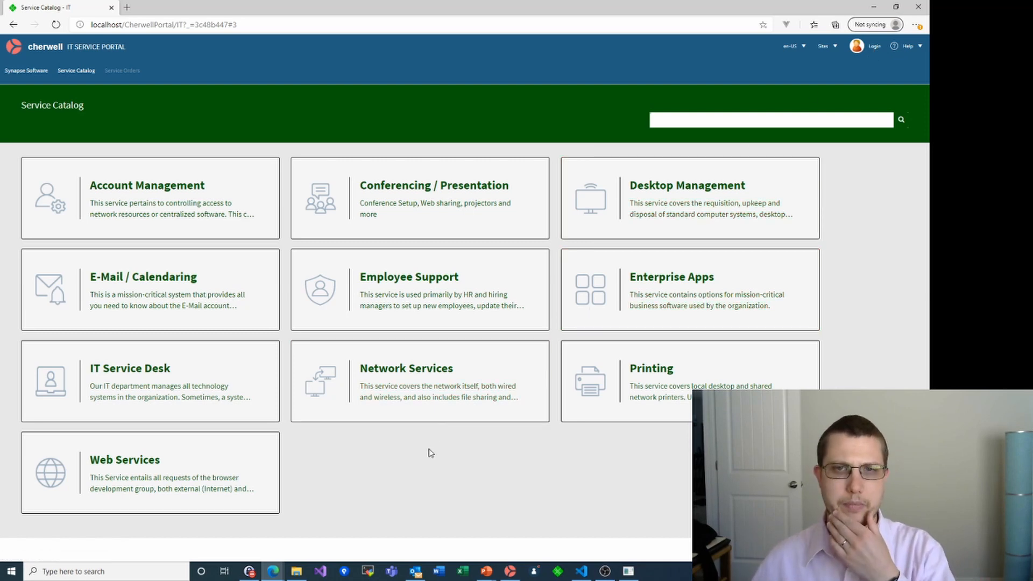
left_click(9, 49)
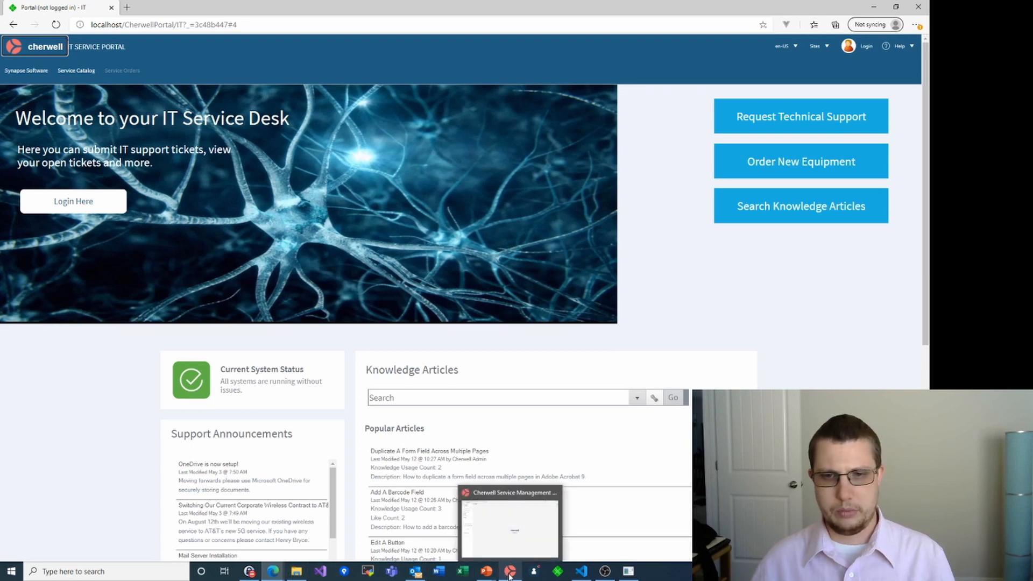
left_click(535, 573)
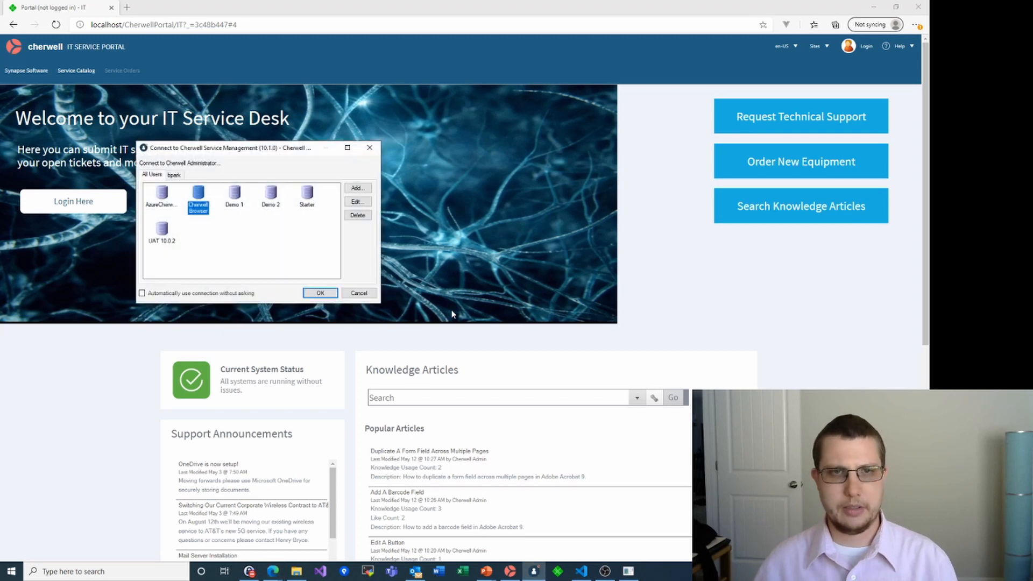
left_click(319, 292)
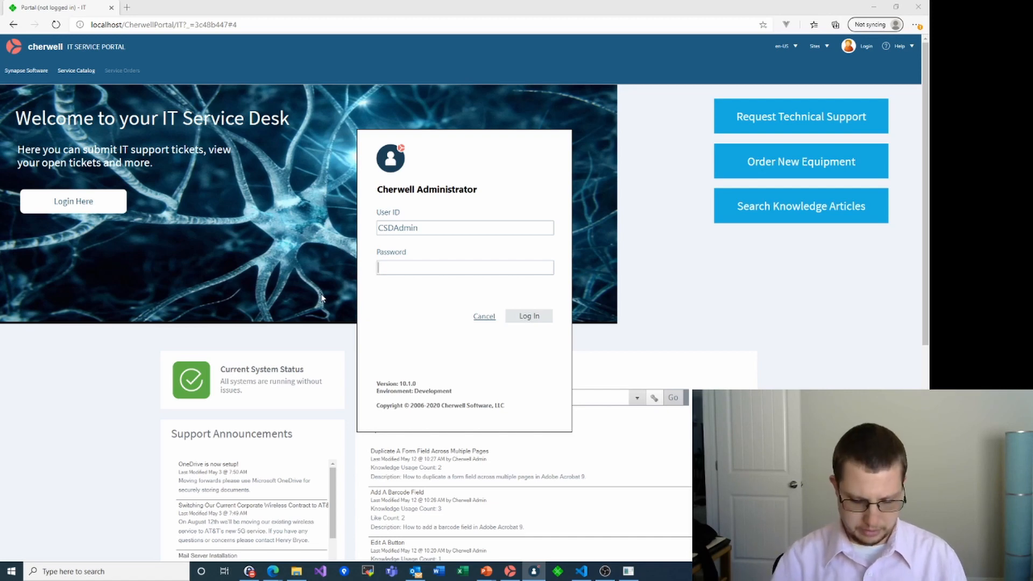
type("••••••••")
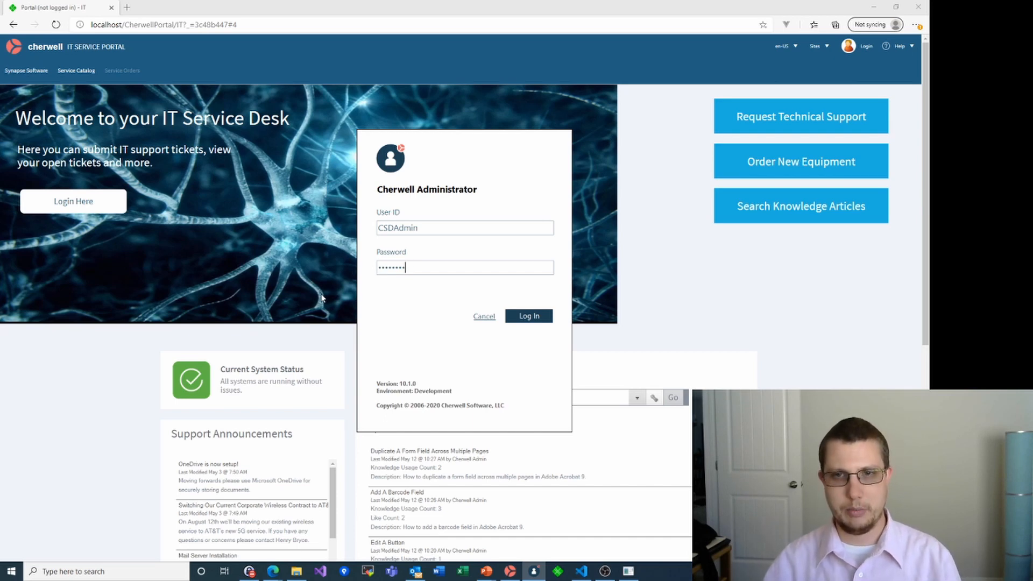
key("Return")
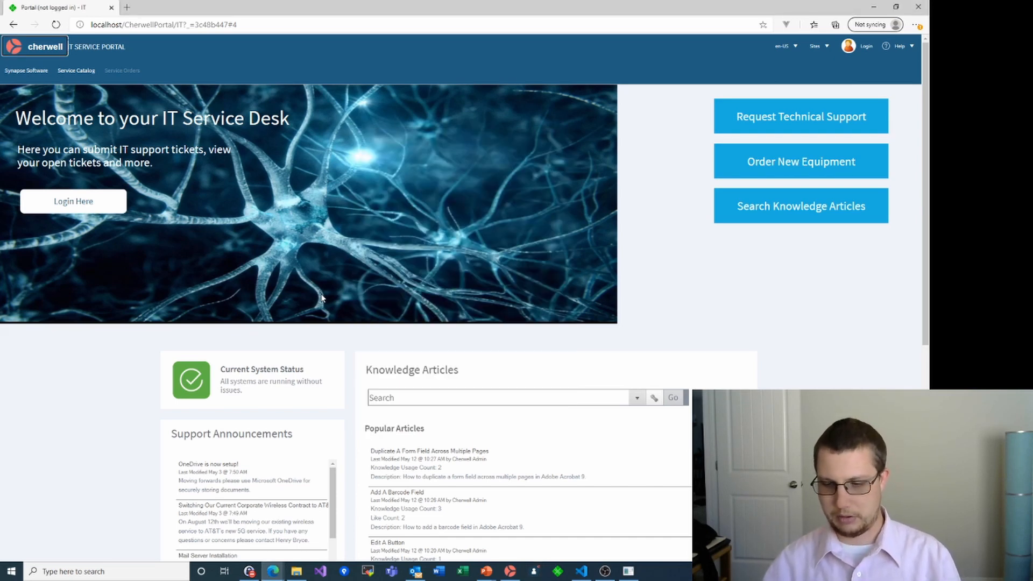
key("alt+Tab")
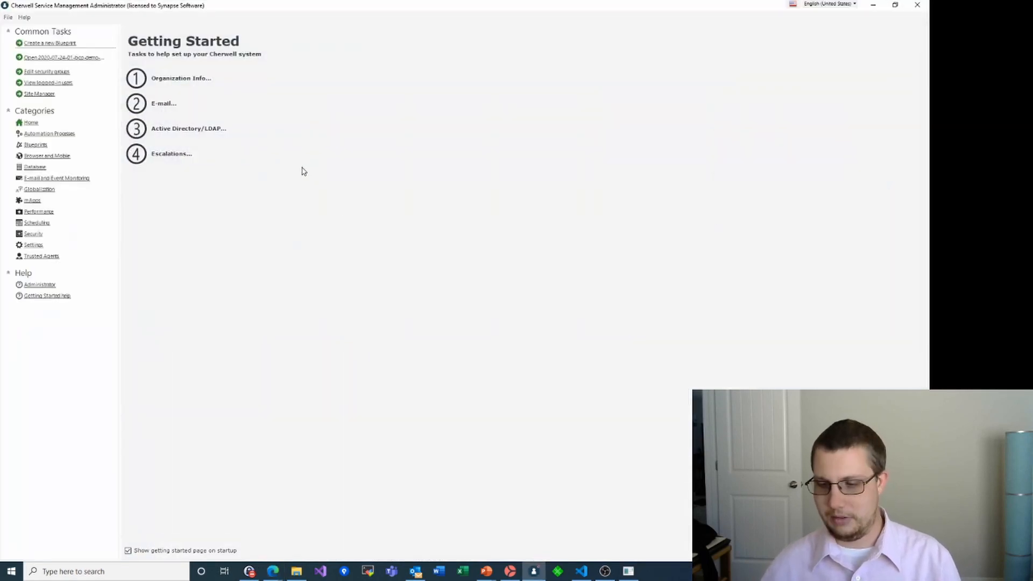
Open the IT site from Browser and Mobile Site Manager in the Site Editor
left_click(38, 156)
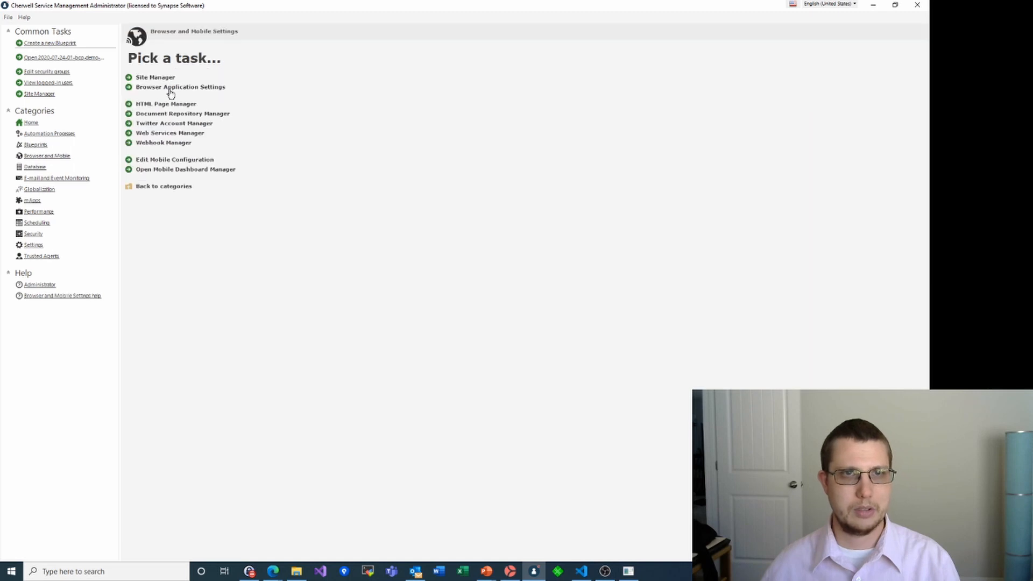
left_click(155, 78)
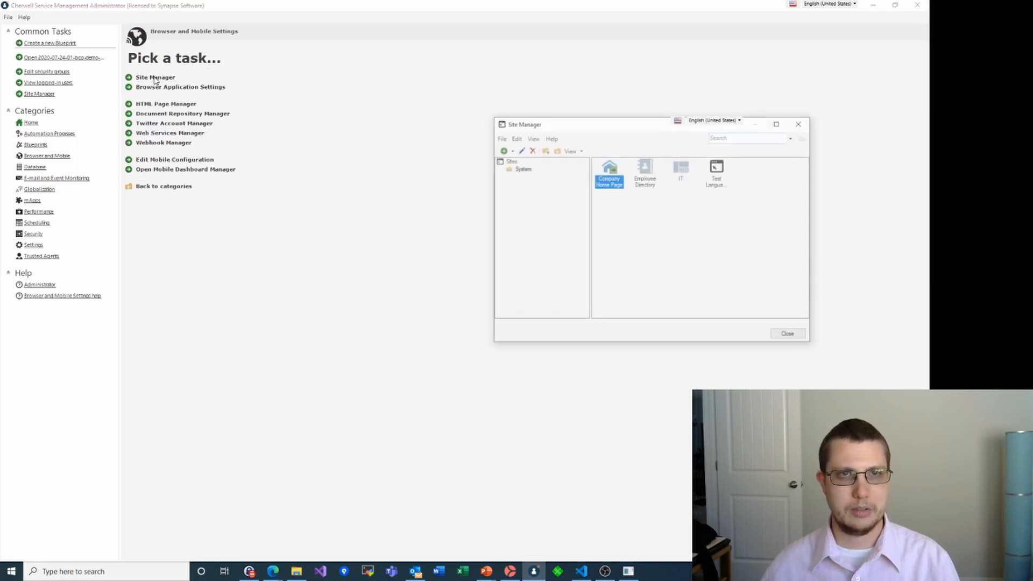
left_click(682, 170)
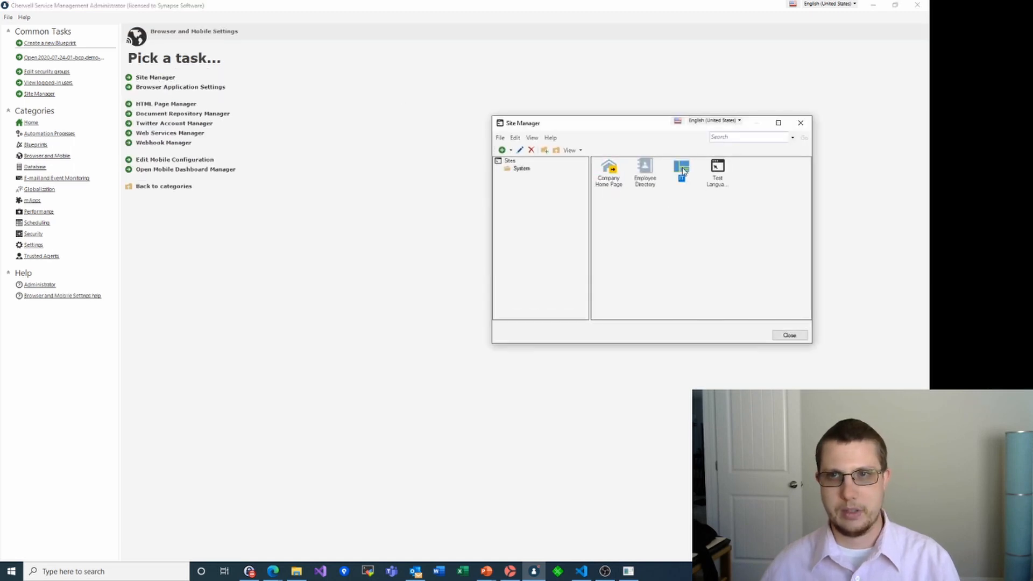
right_click(682, 170)
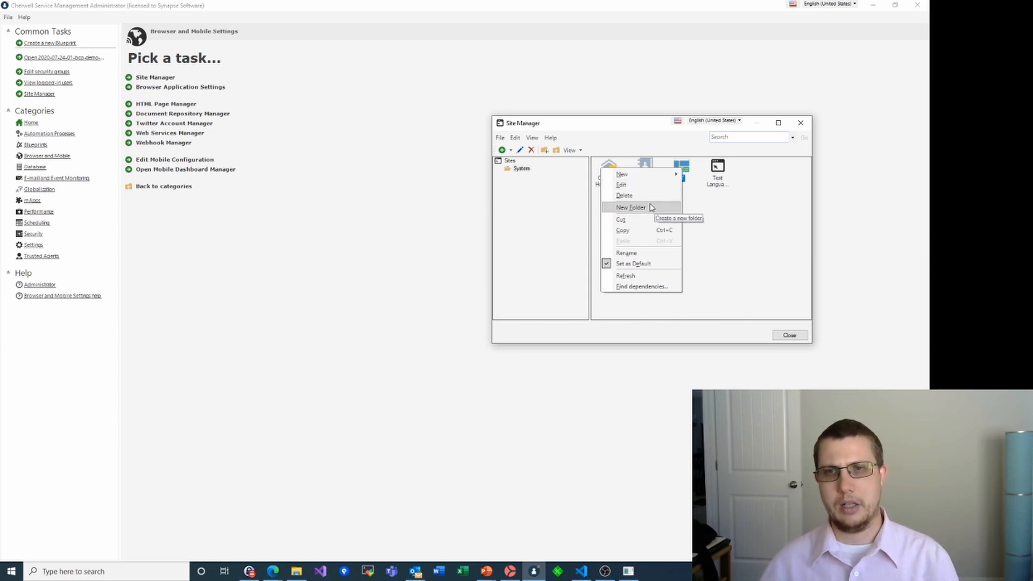
left_click(624, 185)
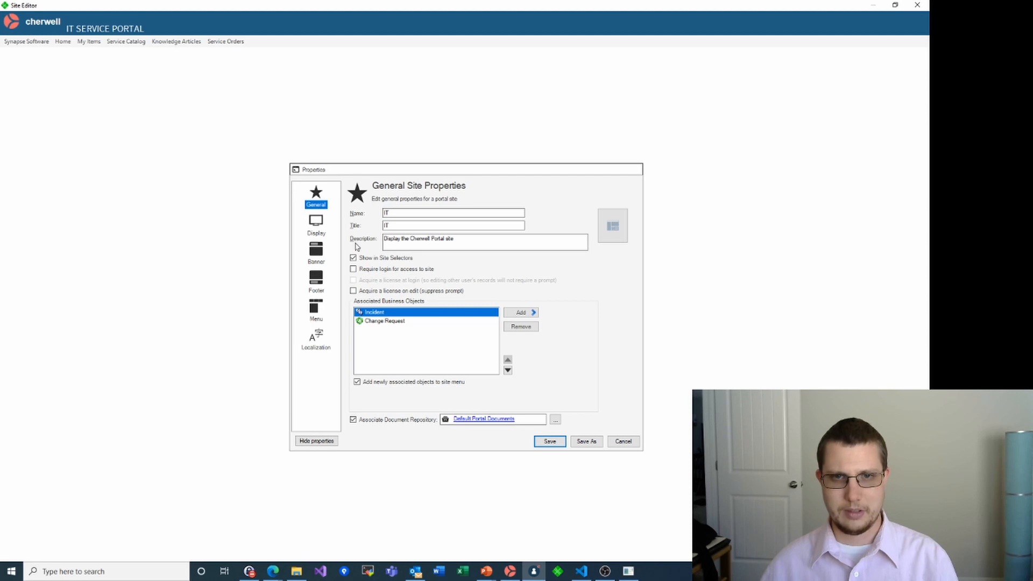
Open the display options of the Service Catalog menu entry's widget
left_click(322, 231)
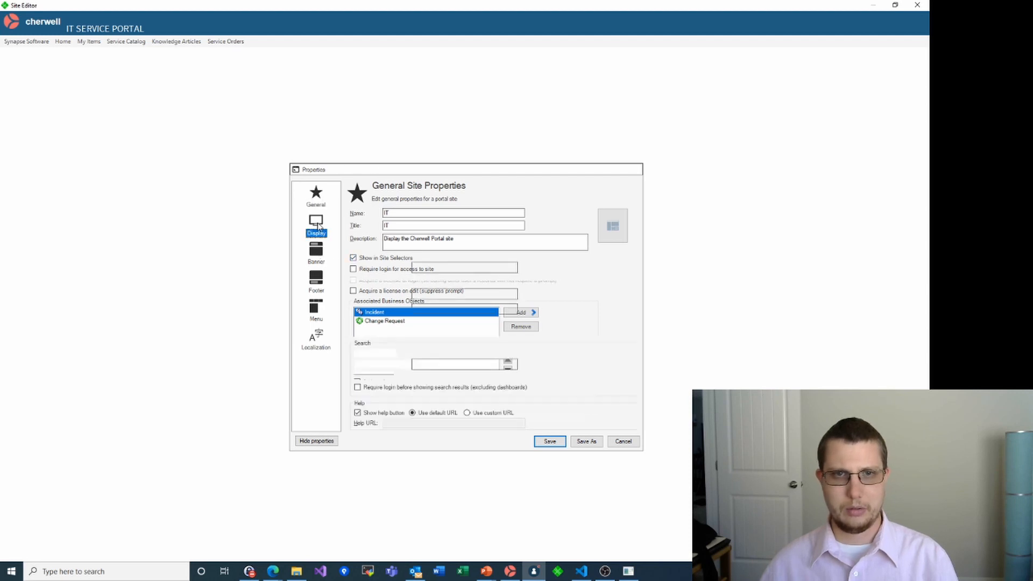
left_click(321, 307)
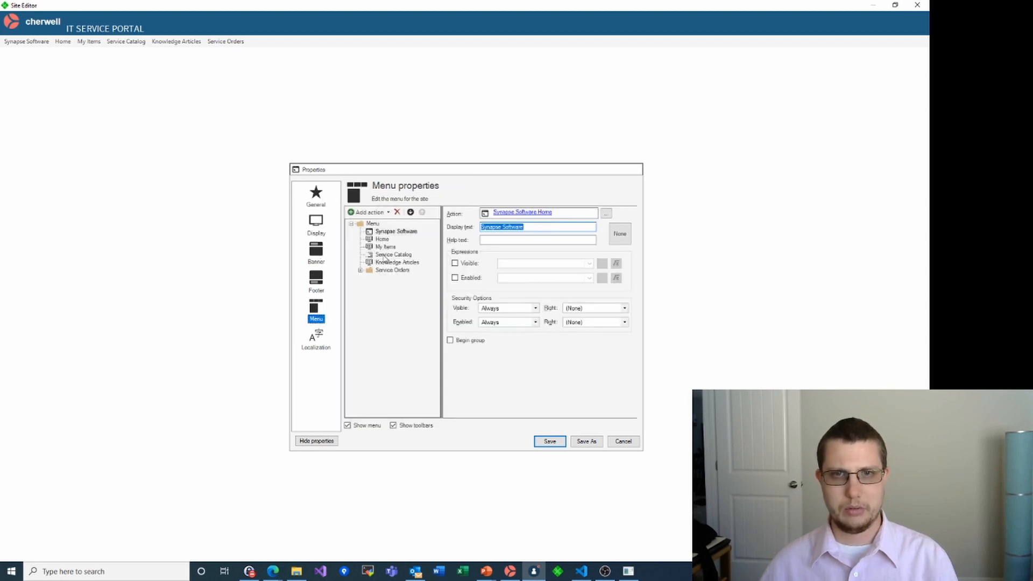
left_click(386, 255)
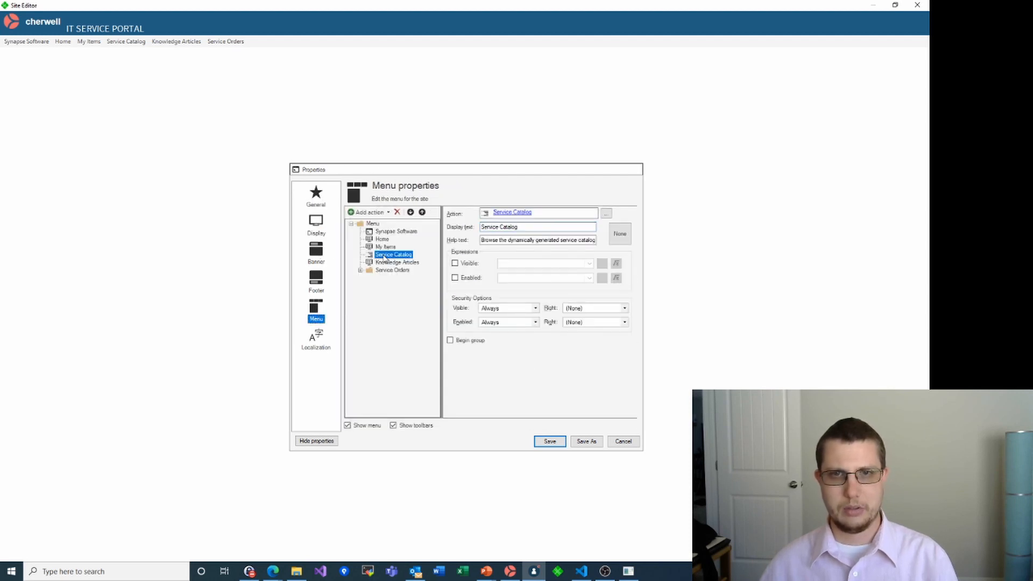
left_click(517, 215)
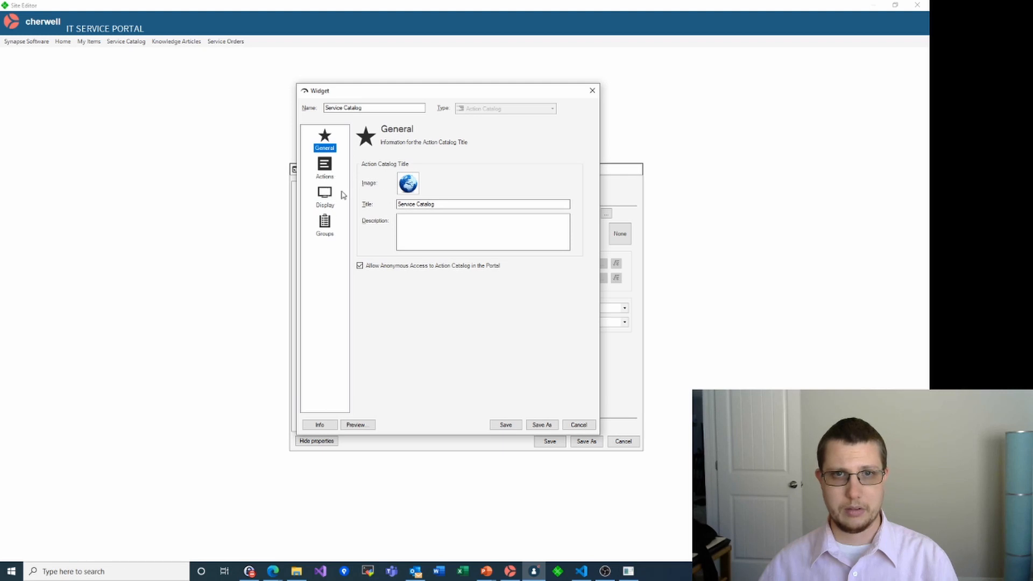
left_click(324, 198)
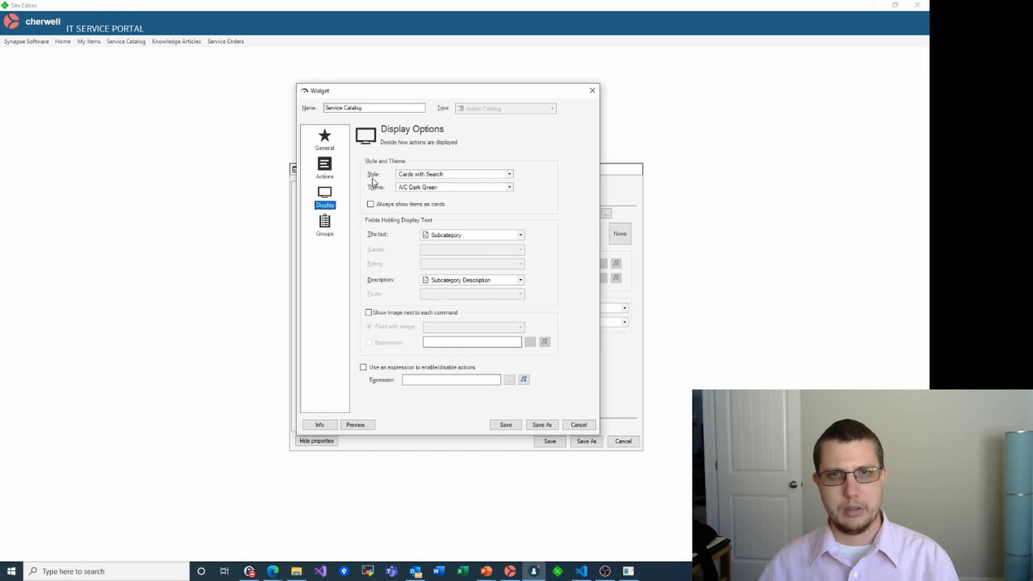
Review the catalog style (Cards with Search) and theme (A/C Dark Green), leaving both unchanged
left_click(509, 174)
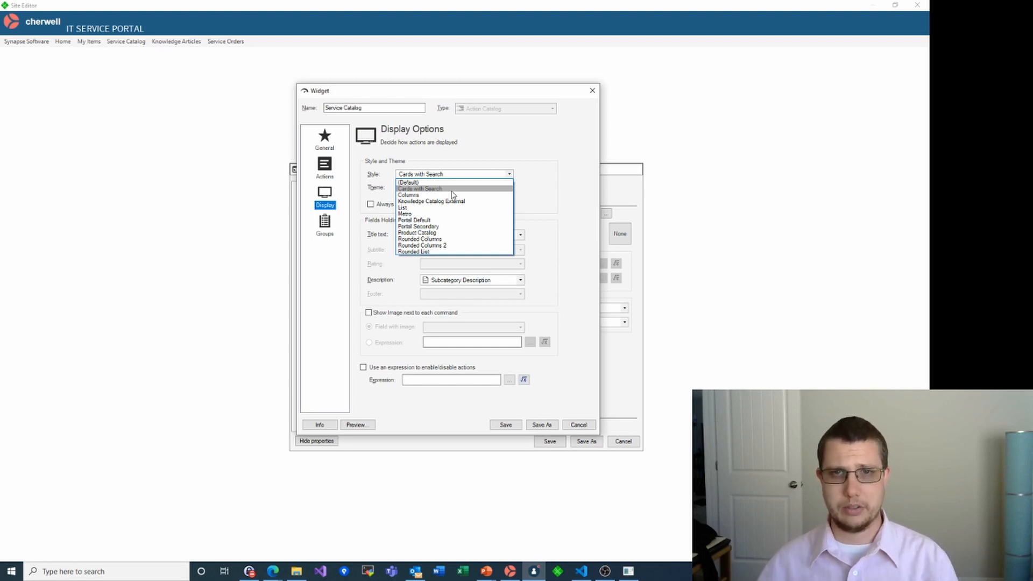
left_click(451, 189)
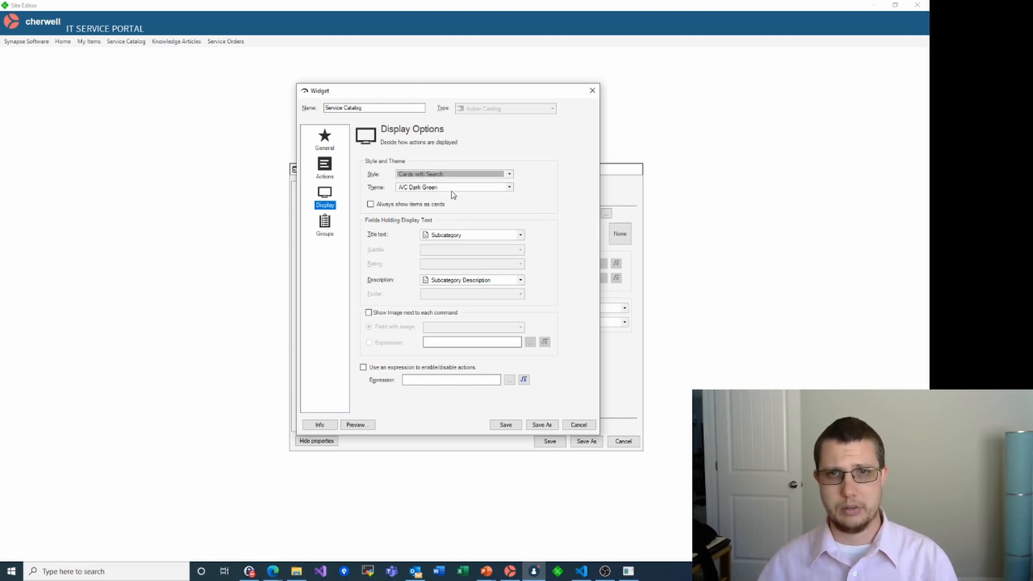
left_click(509, 188)
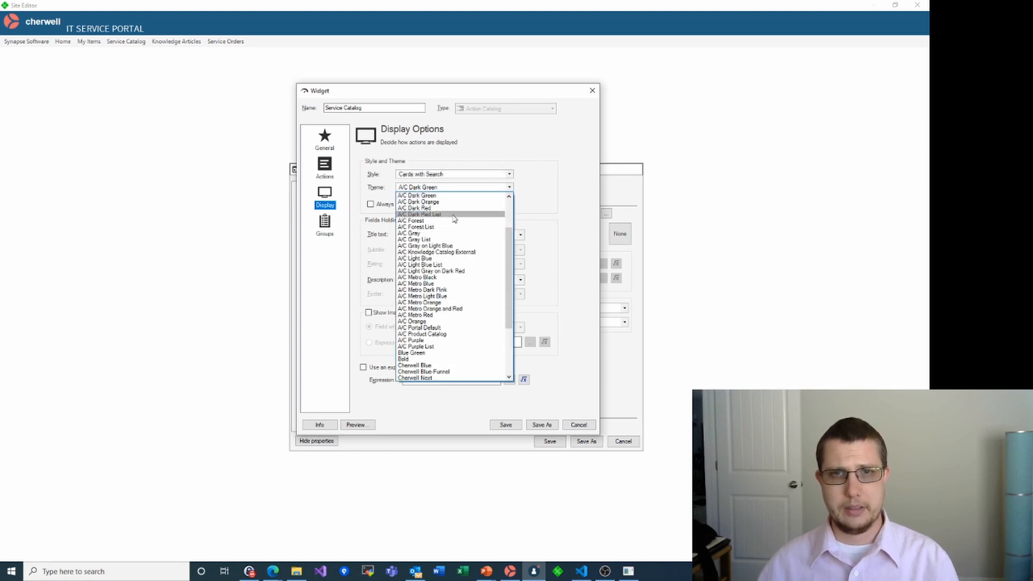
scroll(450, 231, "up", 2)
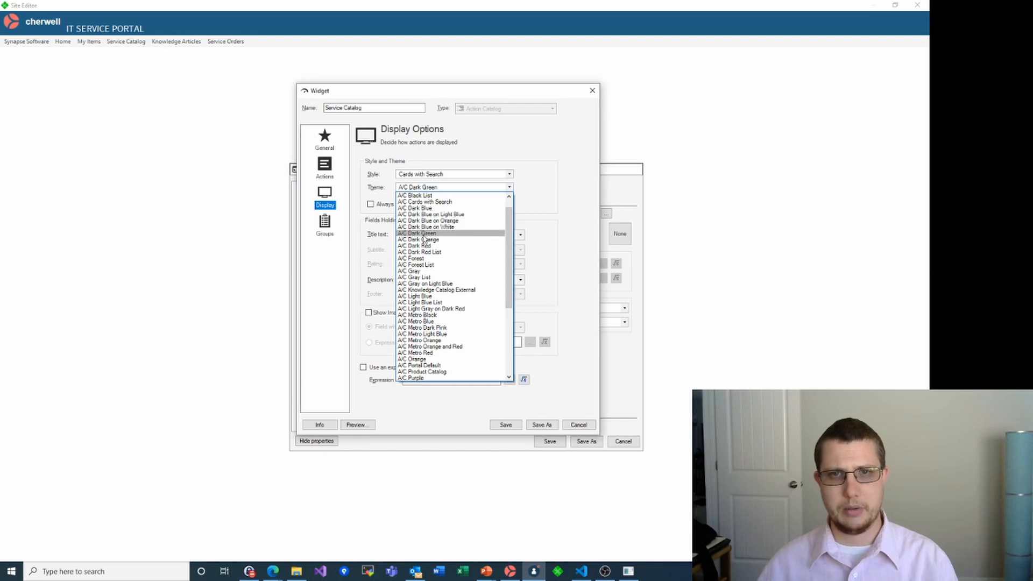
left_click(424, 234)
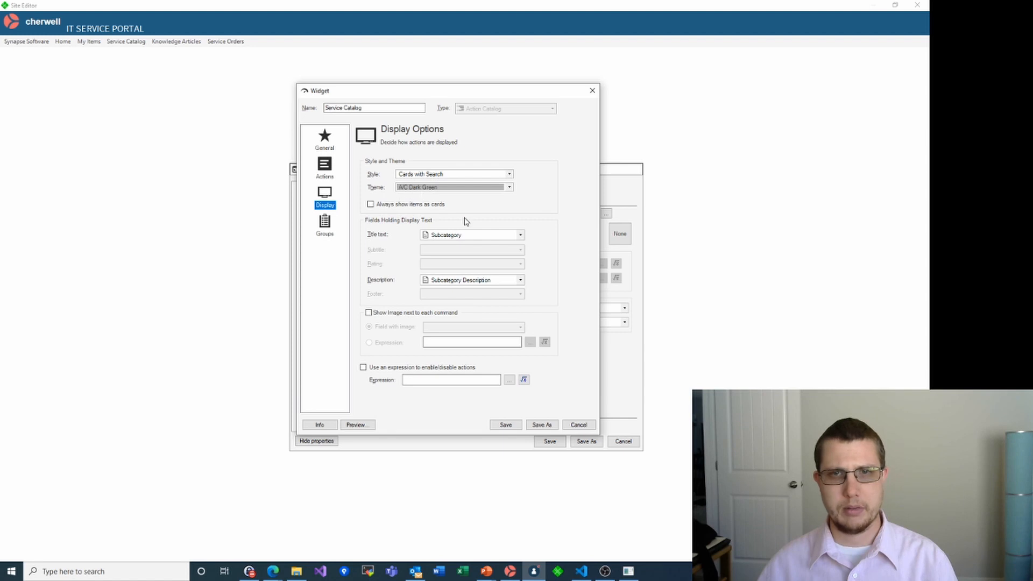
left_click(509, 187)
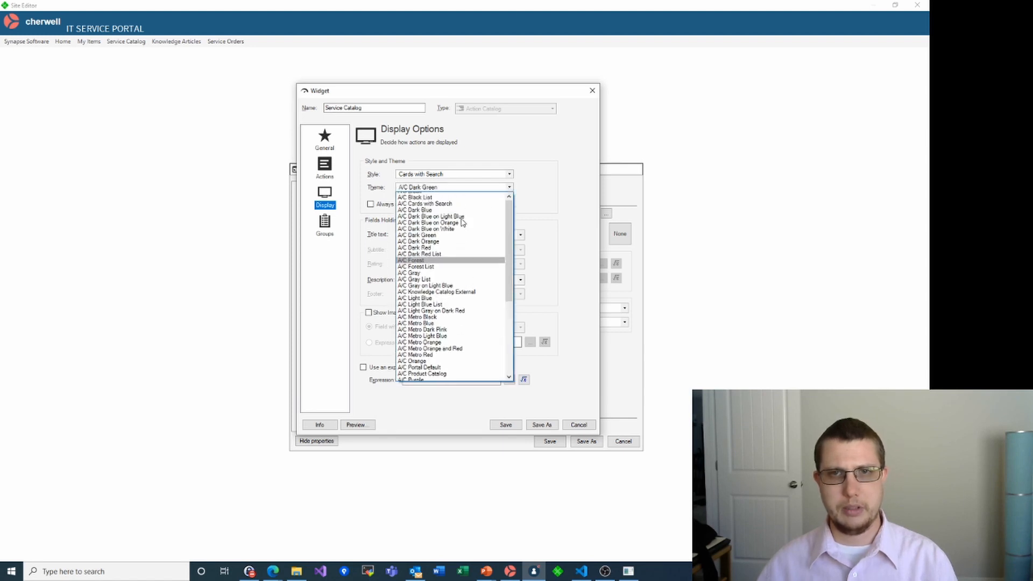
scroll(447, 221, "down", 6)
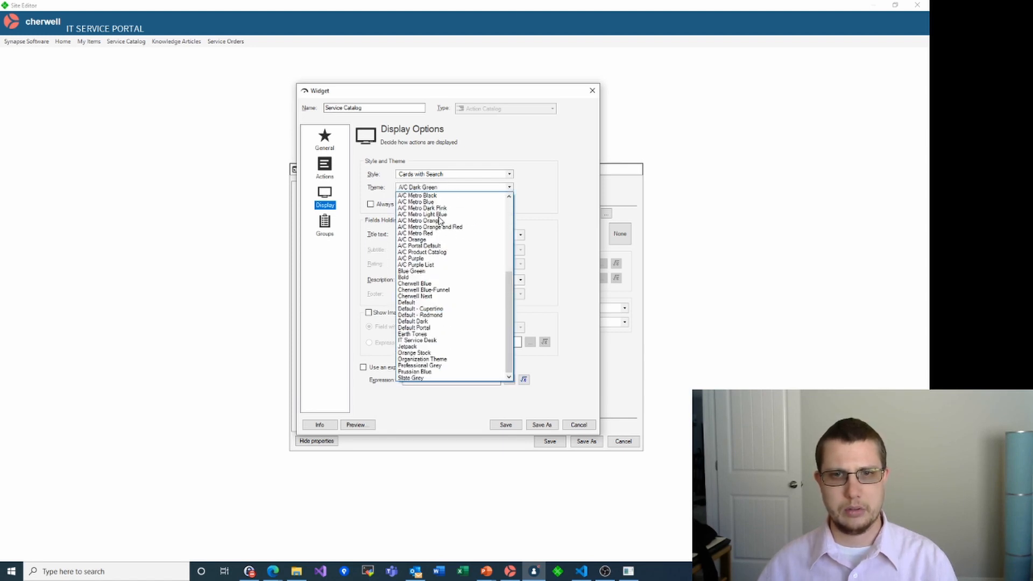
scroll(440, 221, "up", 7)
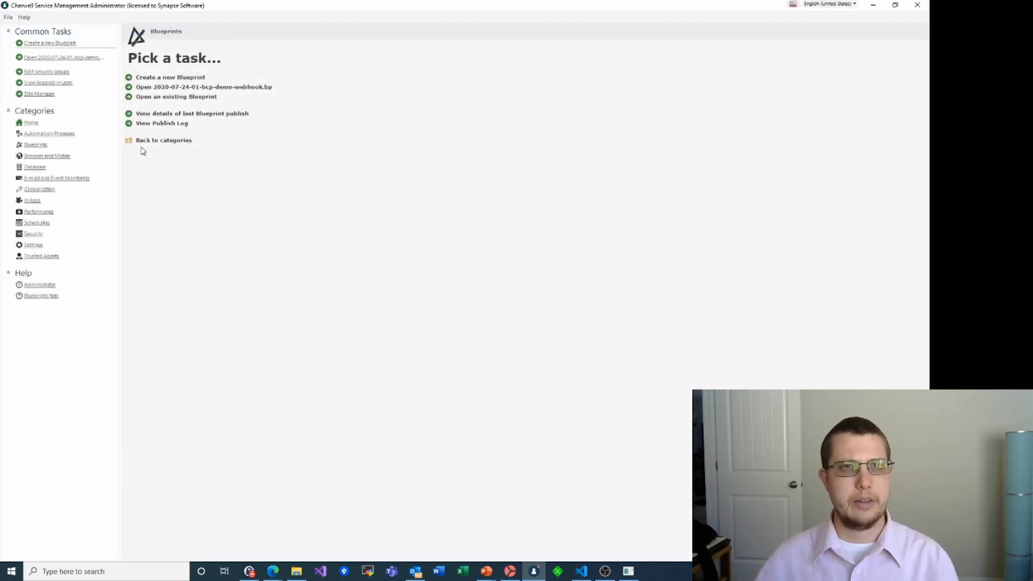
Create a new blueprint and show the Action Catalog Classic themes in Theme Manager
left_click(162, 77)
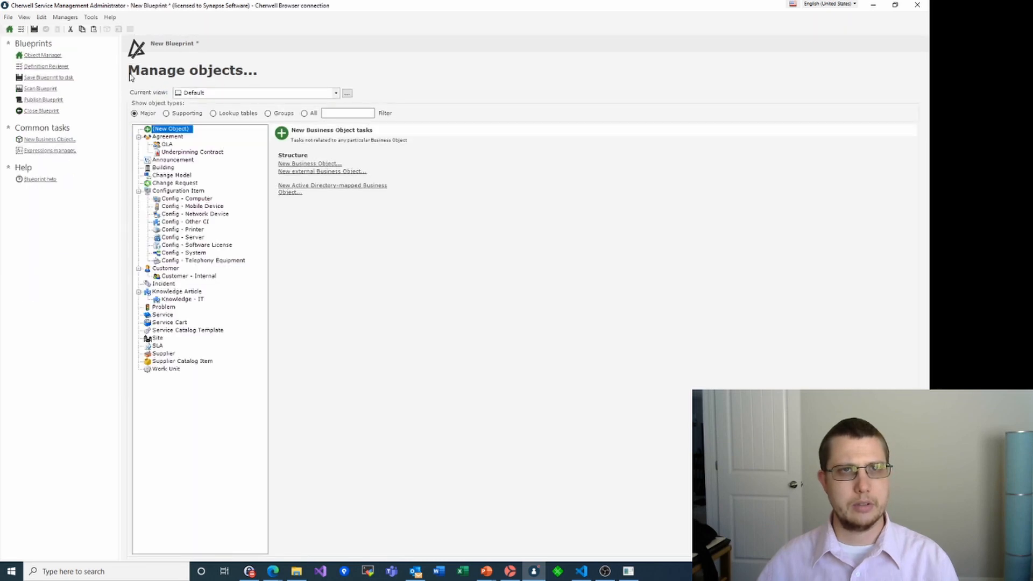
left_click(73, 17)
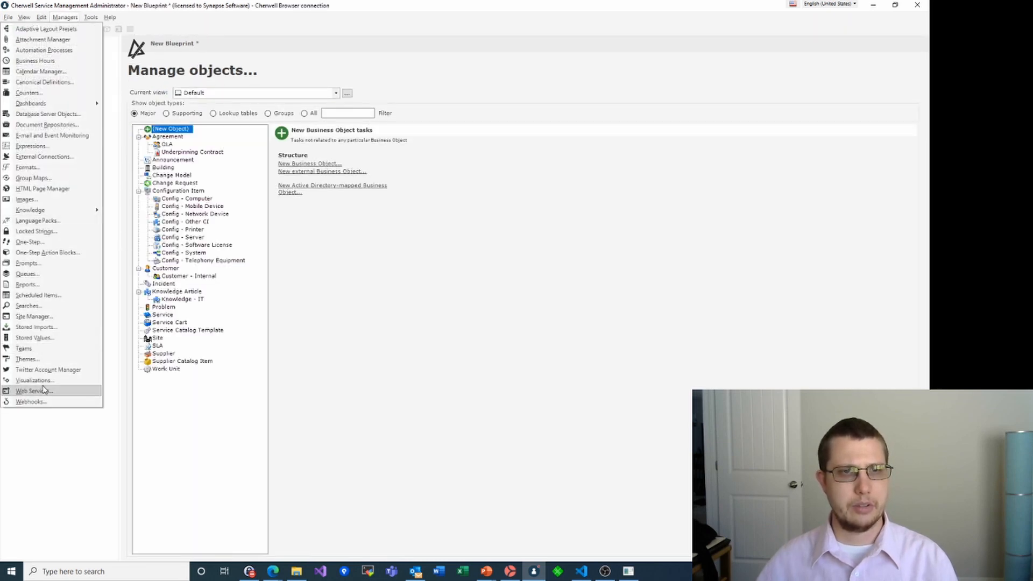
left_click(33, 357)
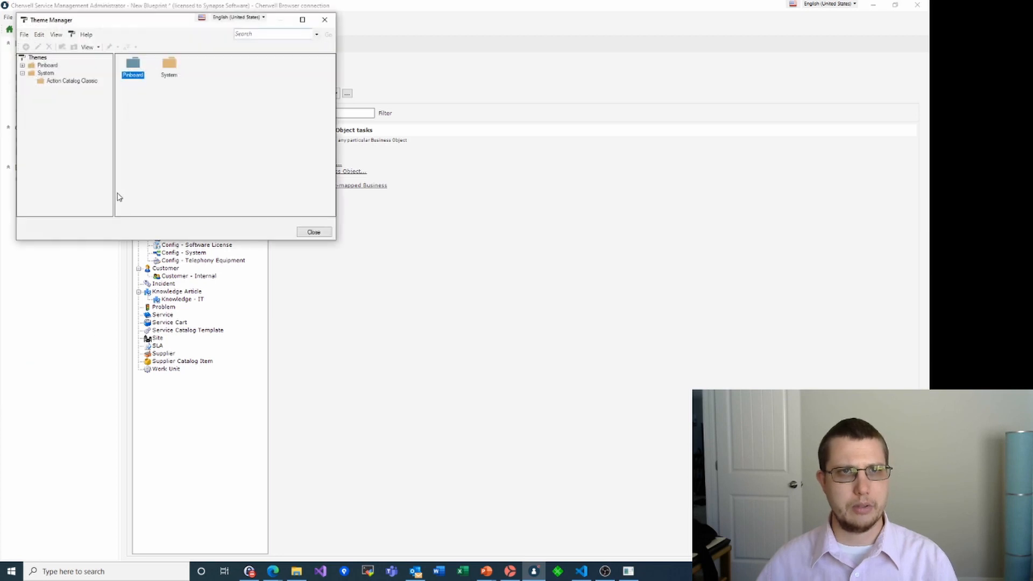
left_click(57, 81)
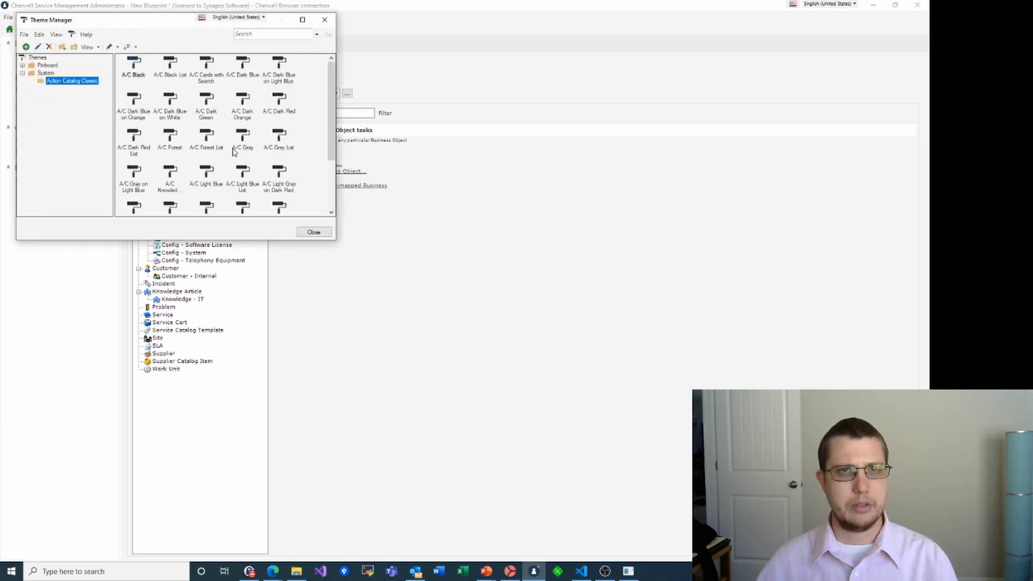
Copy and paste the A/C Dark Green theme in the Action Catalog Classic folder
left_click(43, 73)
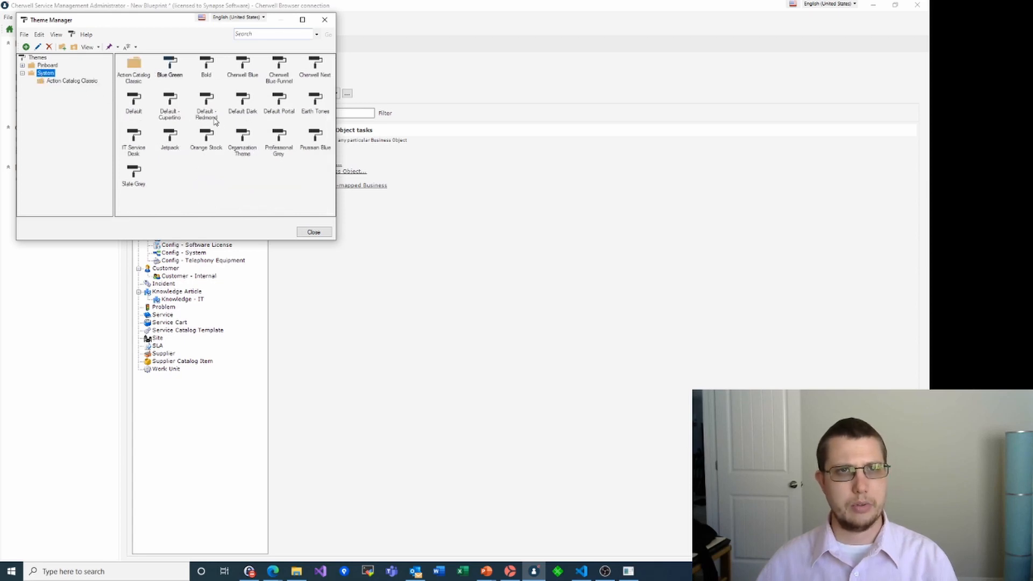
left_click(57, 83)
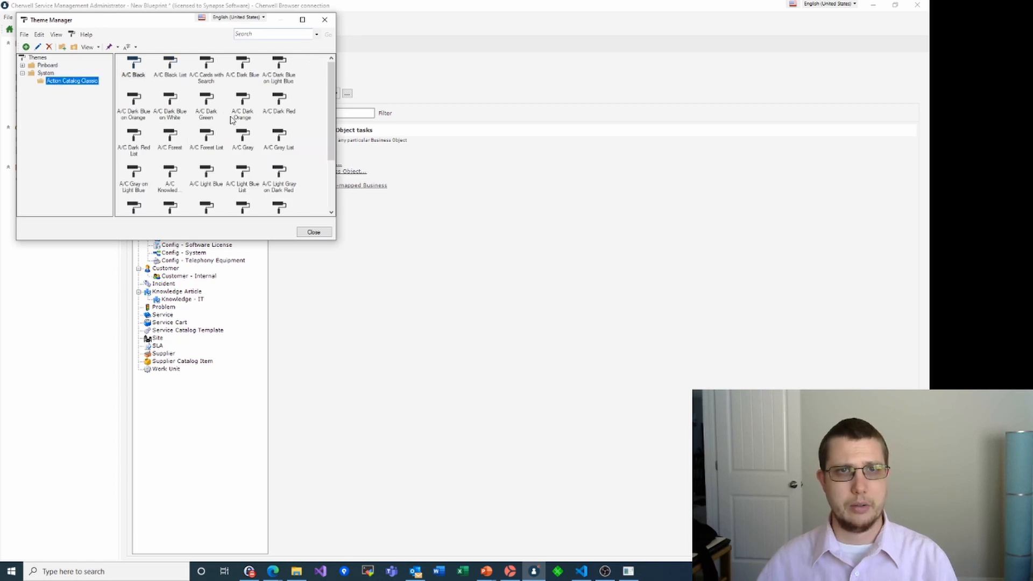
left_click(207, 117)
right_click(206, 117)
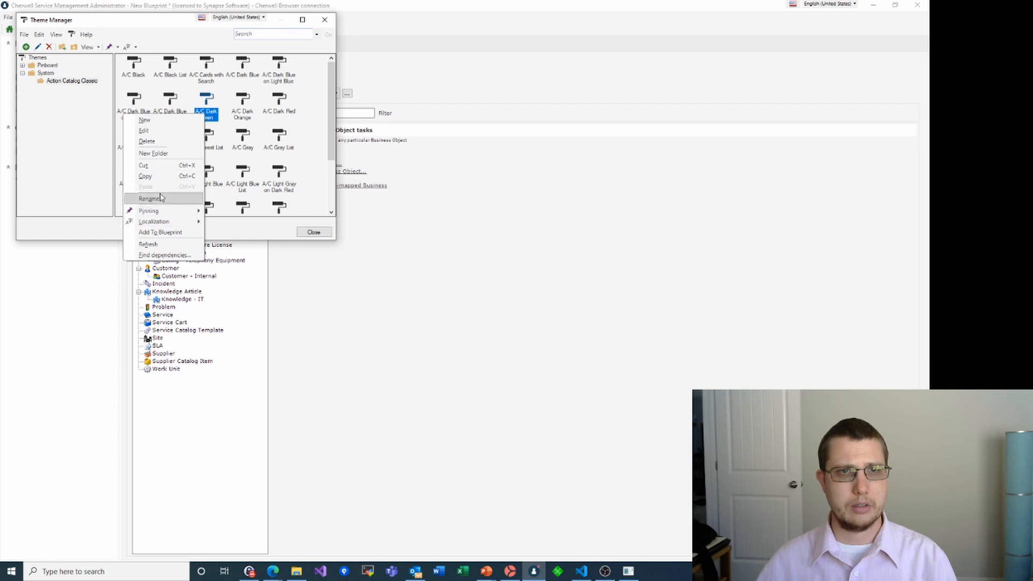
left_click(154, 179)
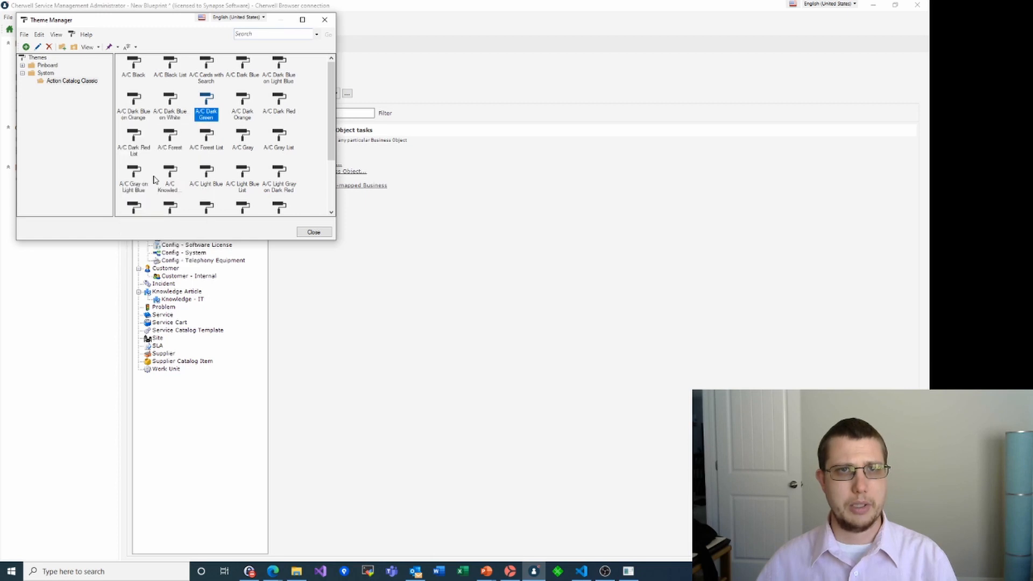
right_click(313, 170)
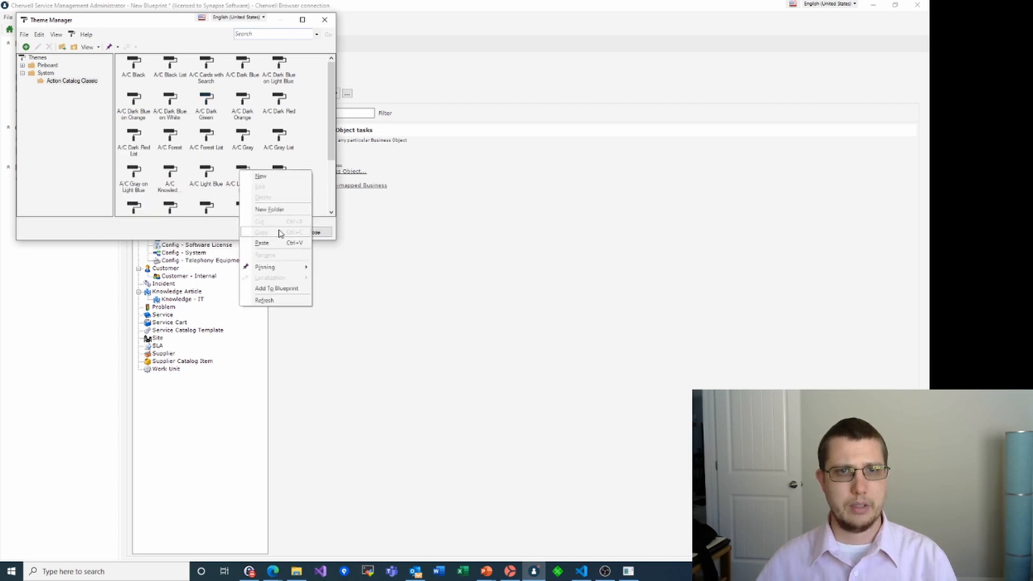
left_click(262, 243)
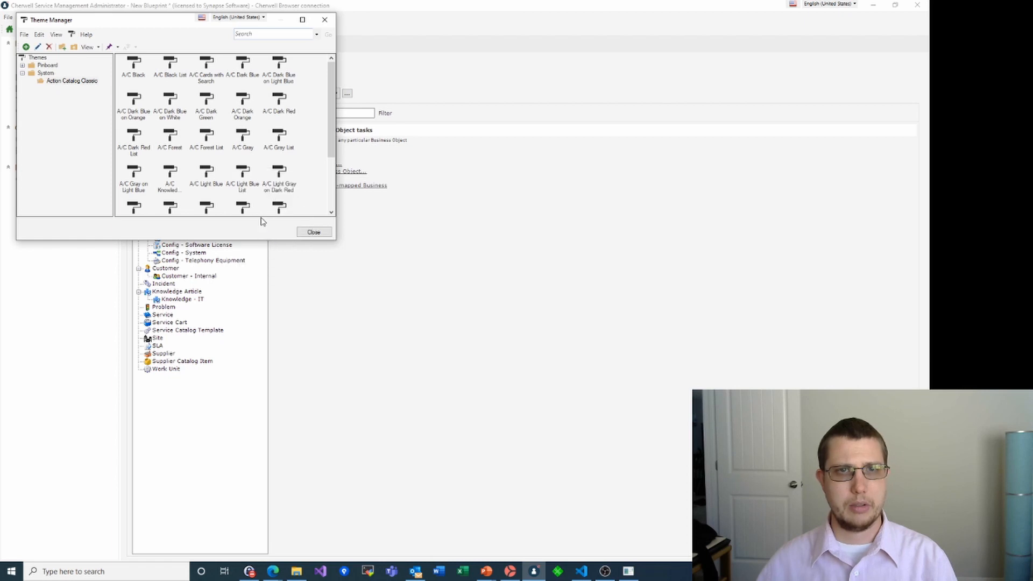
left_click_drag(331, 107, 331, 159)
Rename the copy to 'Synapse Software' and open it for editing
left_click(205, 210)
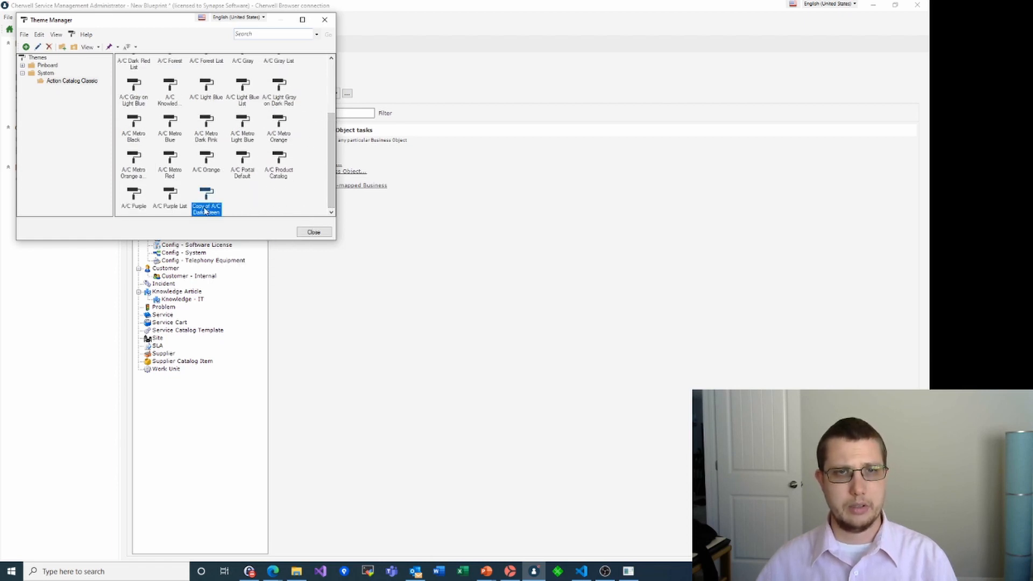
key("F2")
type("S")
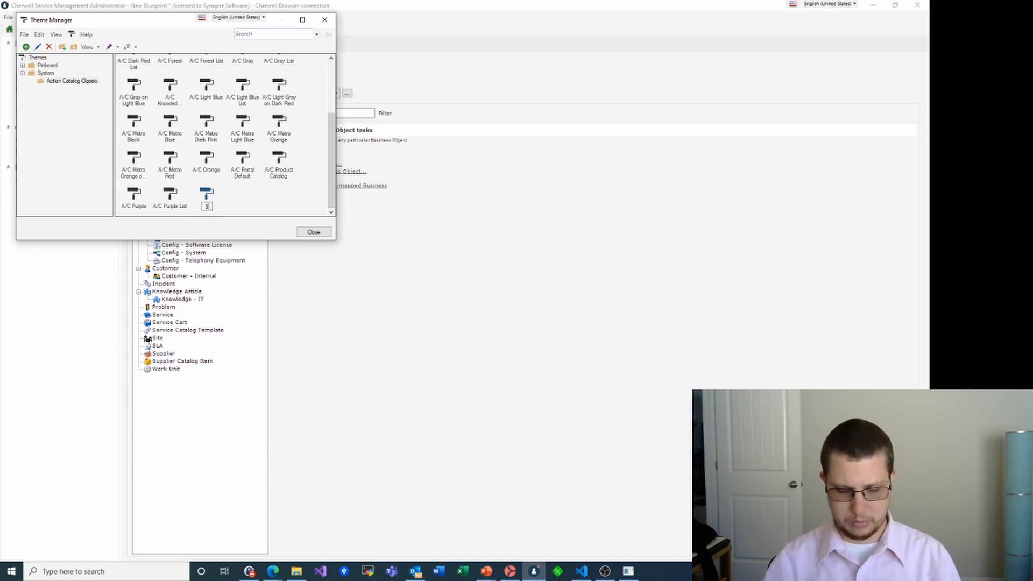
type("ynapse Software")
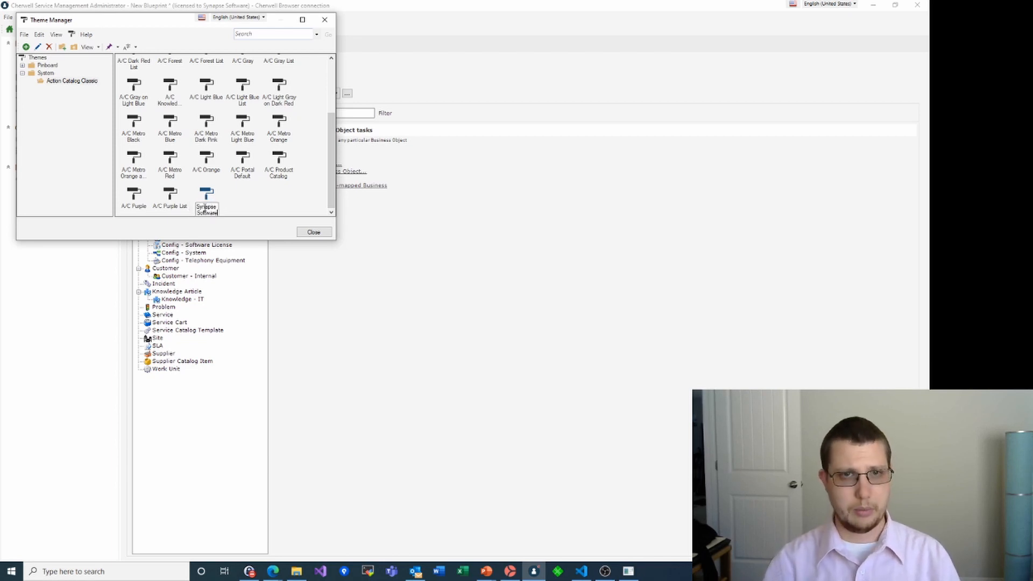
key("Return")
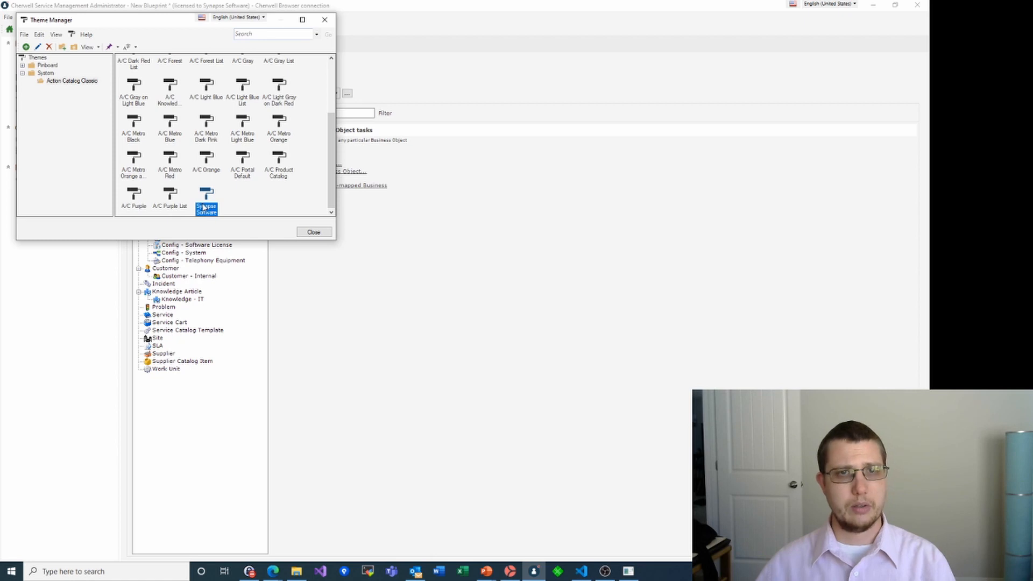
right_click(205, 207)
left_click(166, 221)
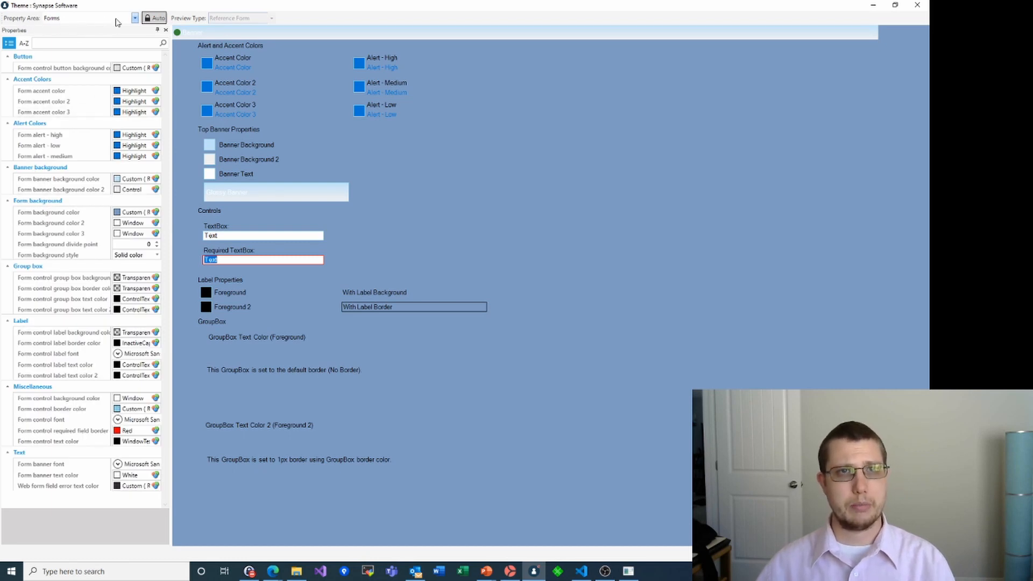
In the Action Catalog property area, brighten the 1st, 2nd and 3rd level header title colours to green
left_click(135, 19)
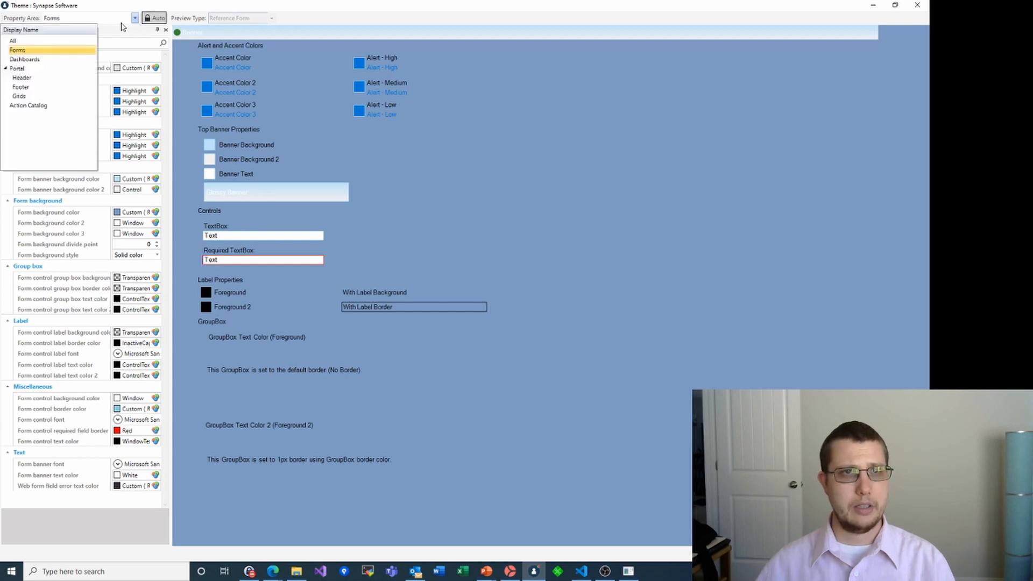
left_click(30, 106)
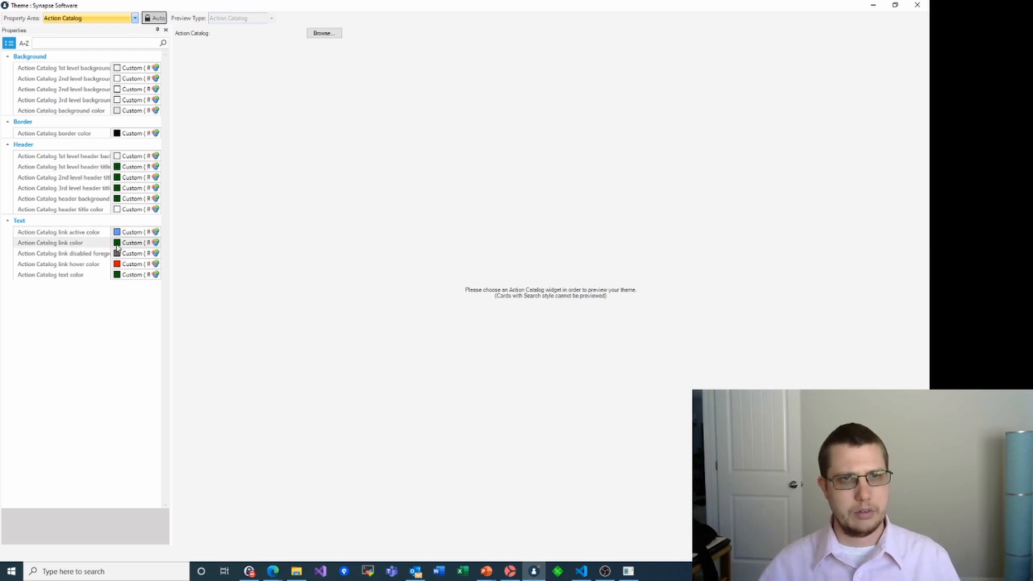
left_click(123, 168)
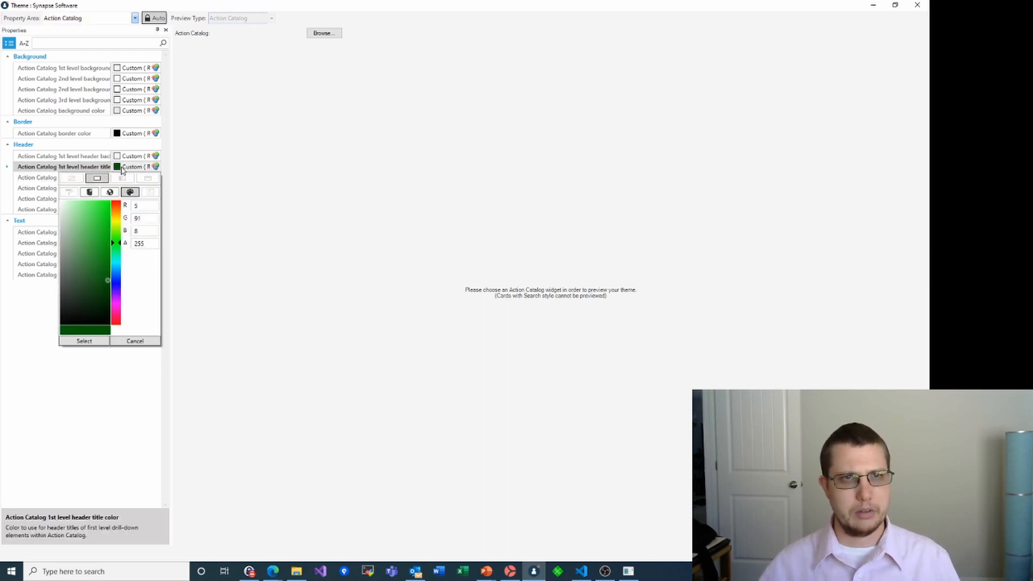
left_click_drag(106, 282, 105, 240)
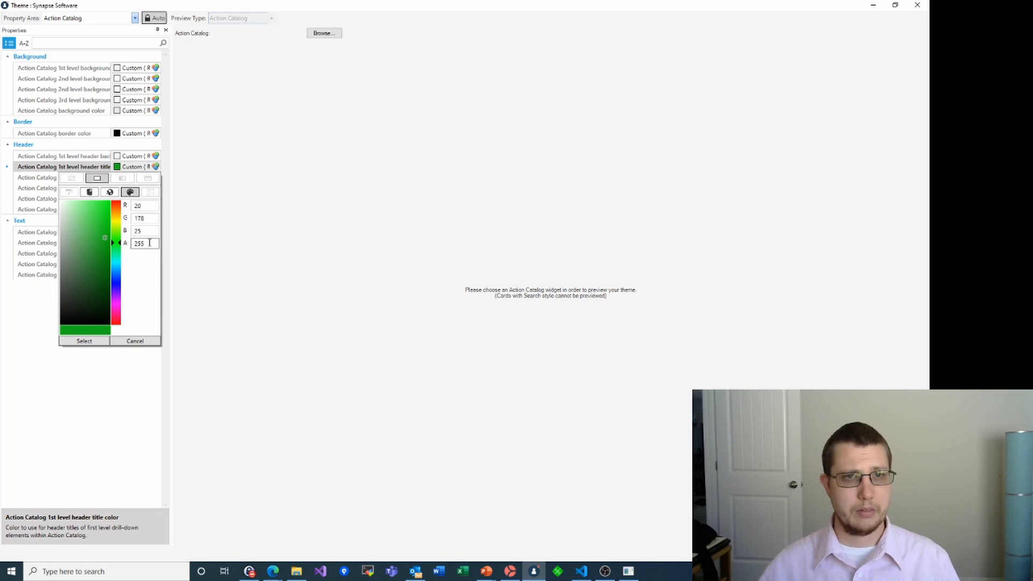
left_click(92, 341)
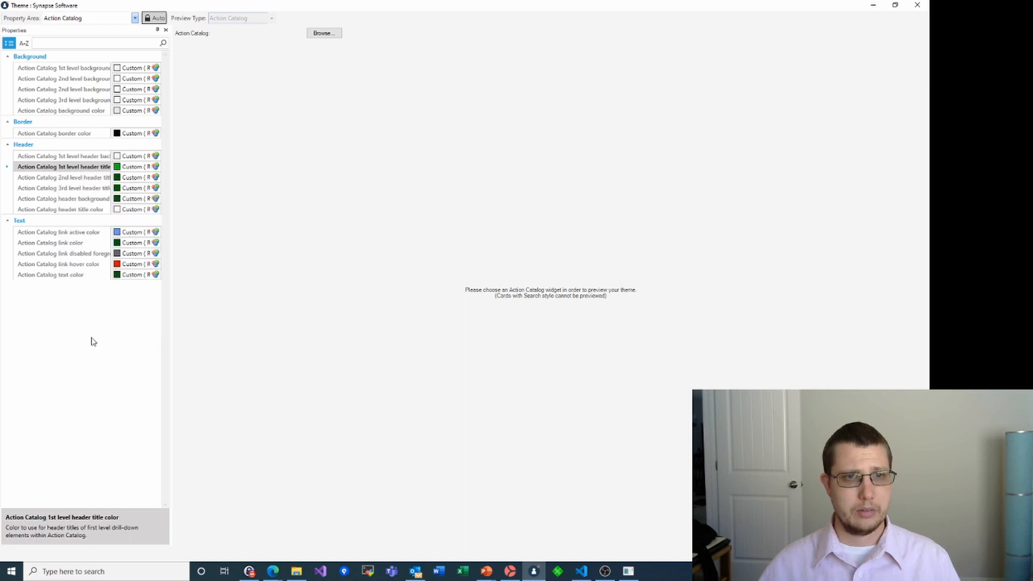
left_click(117, 180)
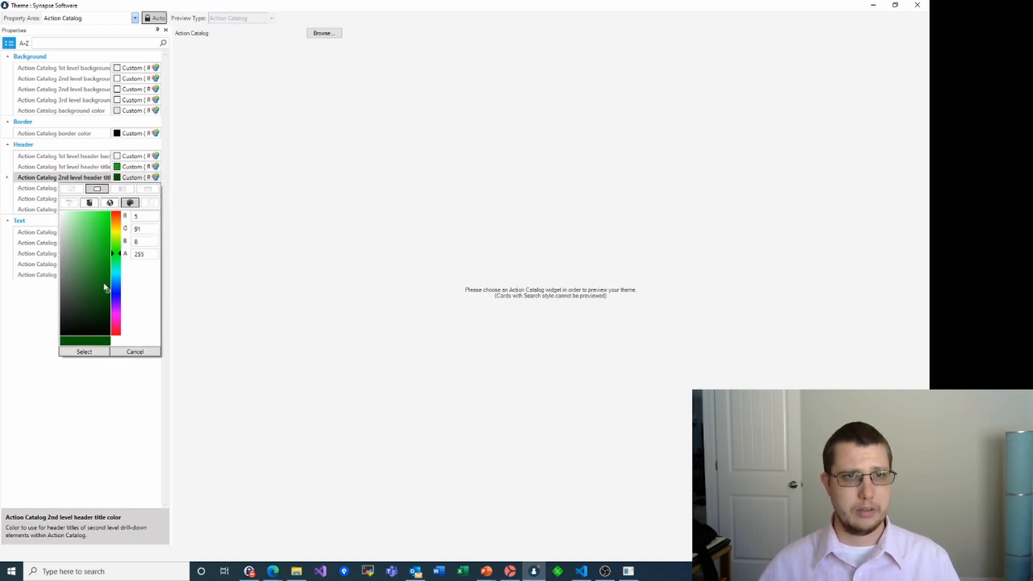
left_click_drag(107, 291, 106, 236)
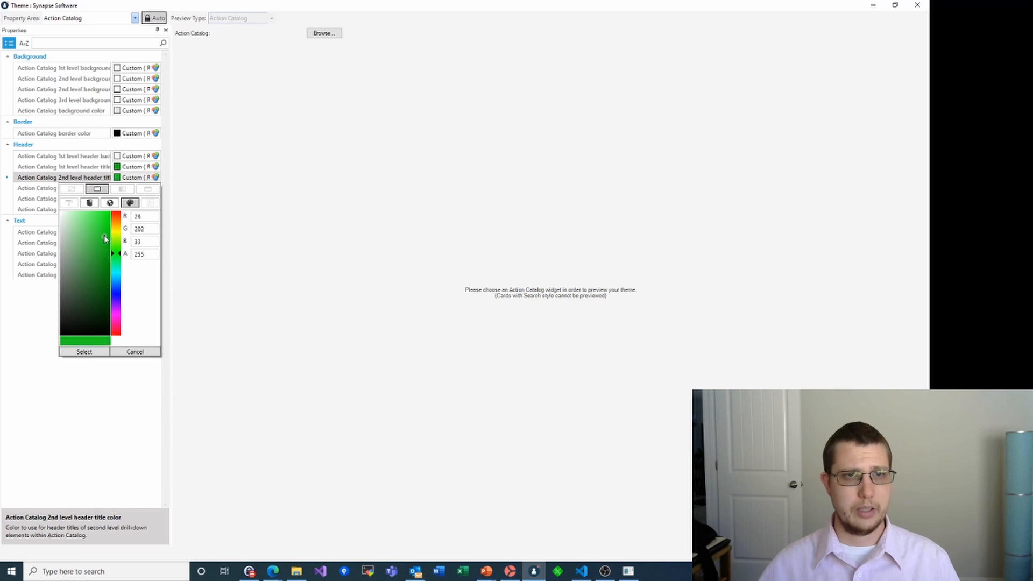
left_click(85, 352)
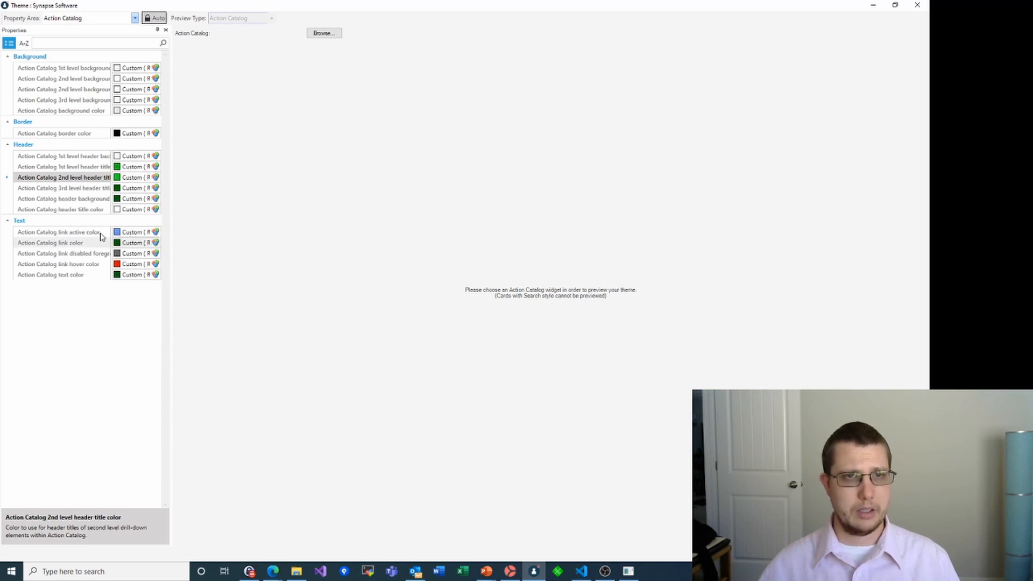
left_click(123, 189)
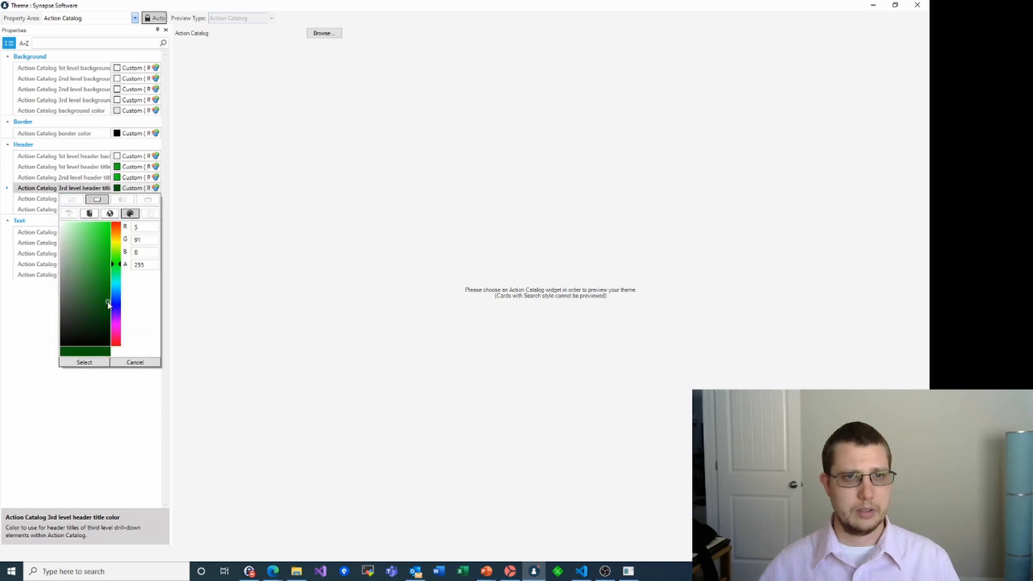
left_click_drag(107, 295, 105, 247)
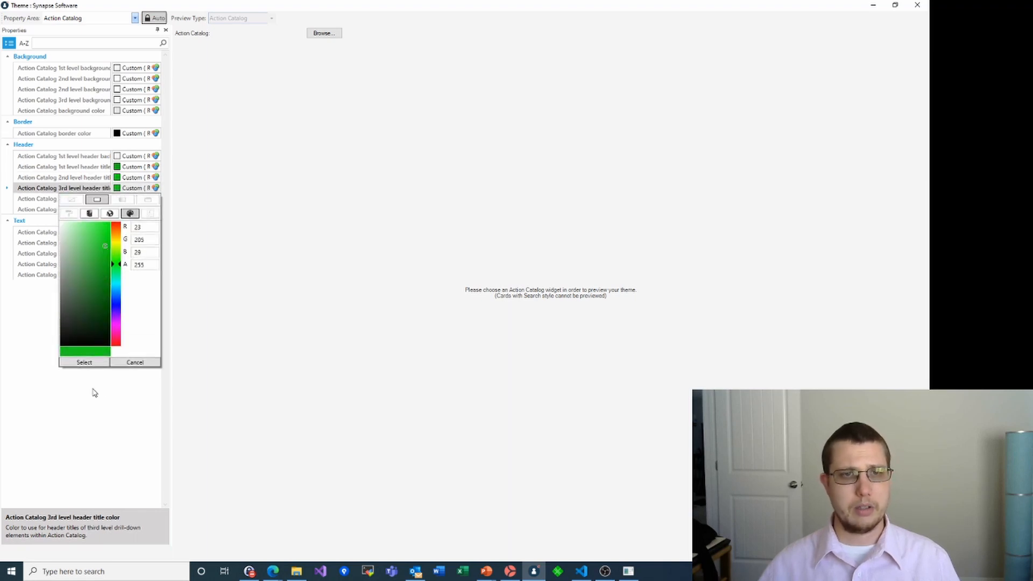
left_click(85, 362)
Brighten the header background and link colours to green, leaving the text colour unchanged
left_click(117, 200)
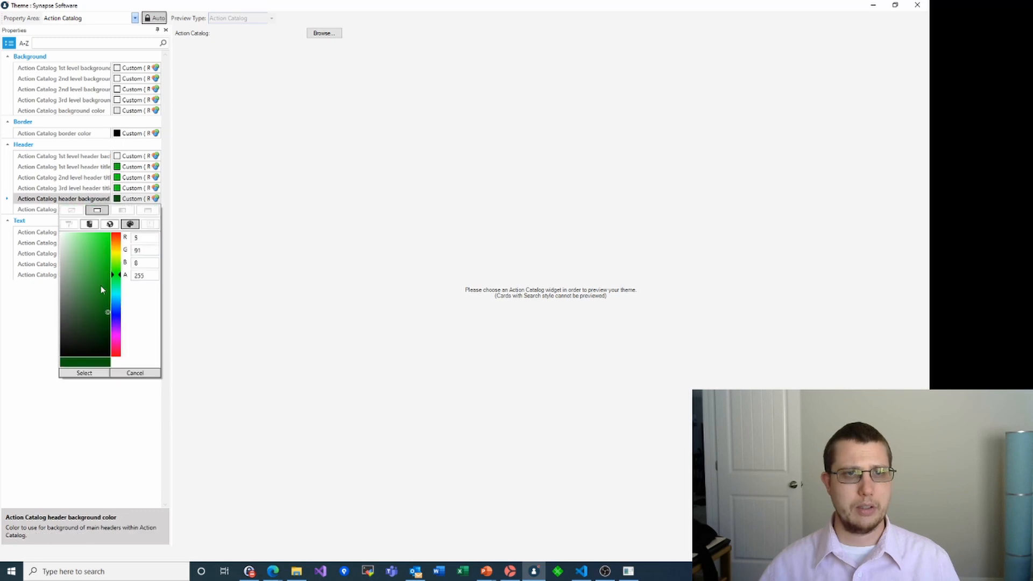
left_click_drag(108, 315, 109, 266)
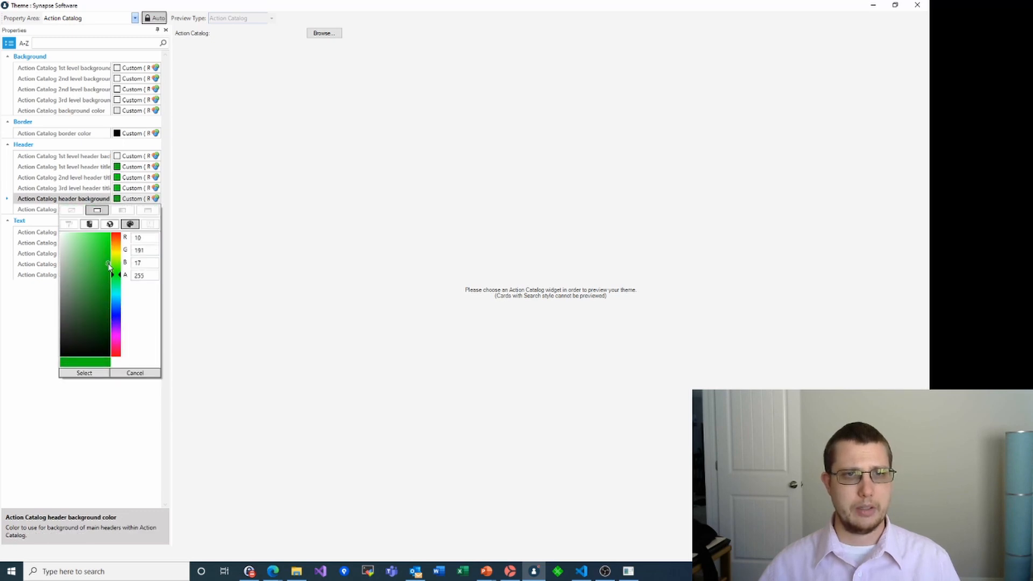
left_click(90, 374)
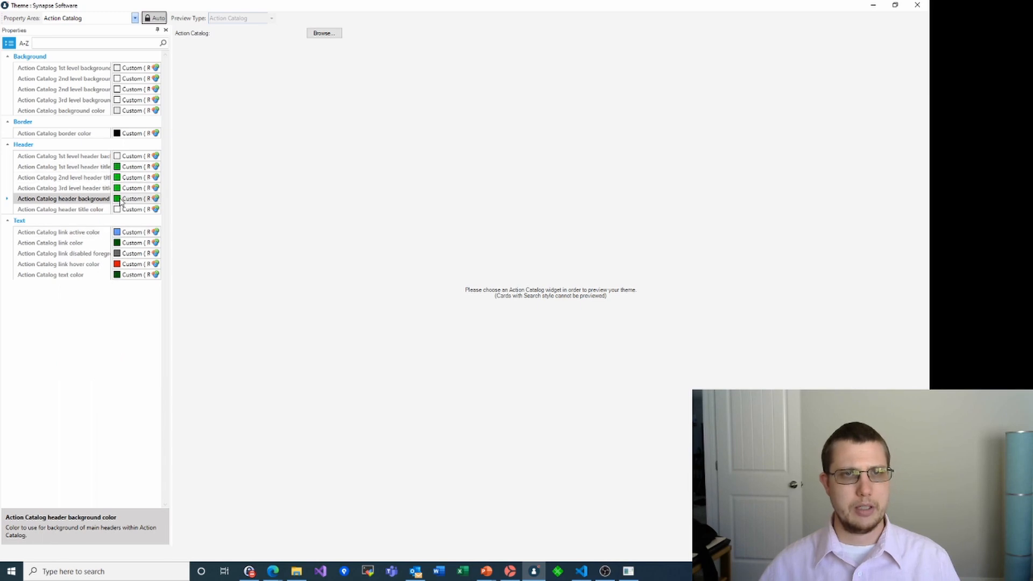
left_click(116, 243)
left_click_drag(107, 360, 108, 318)
left_click(98, 418)
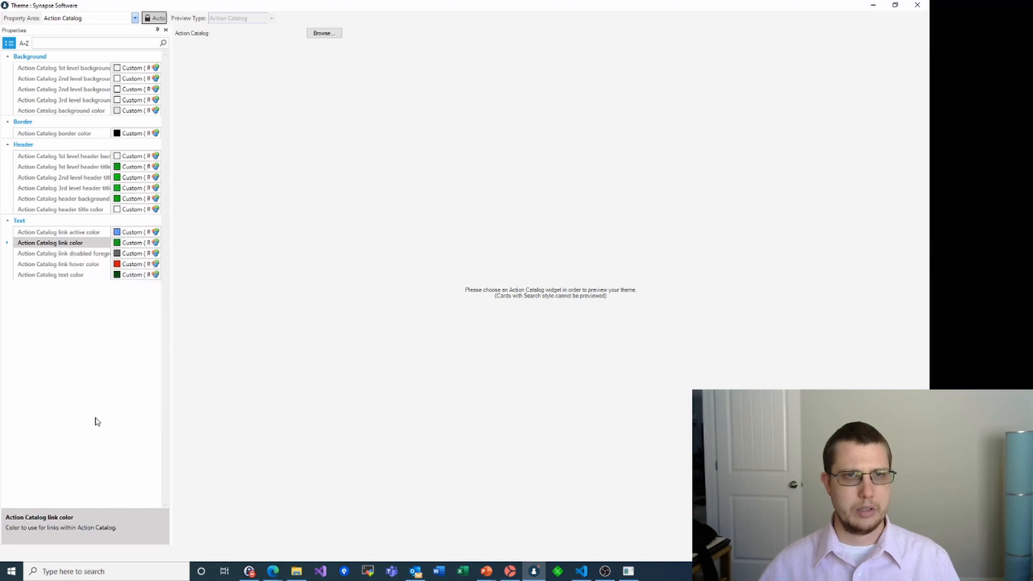
left_click(117, 276)
left_click(34, 341)
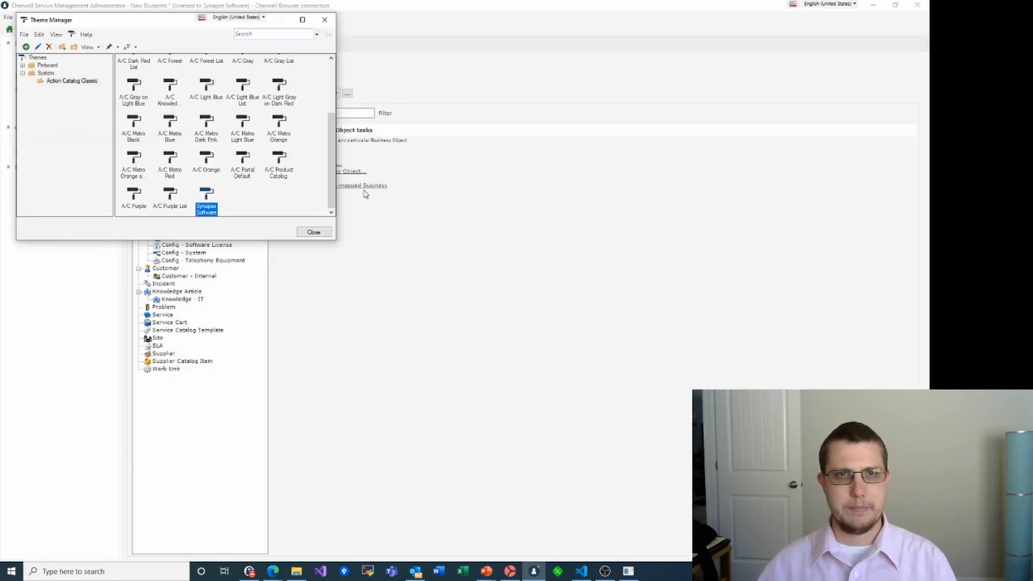
Close Theme Manager and publish the blueprint without saving it or scanning first
left_click(309, 228)
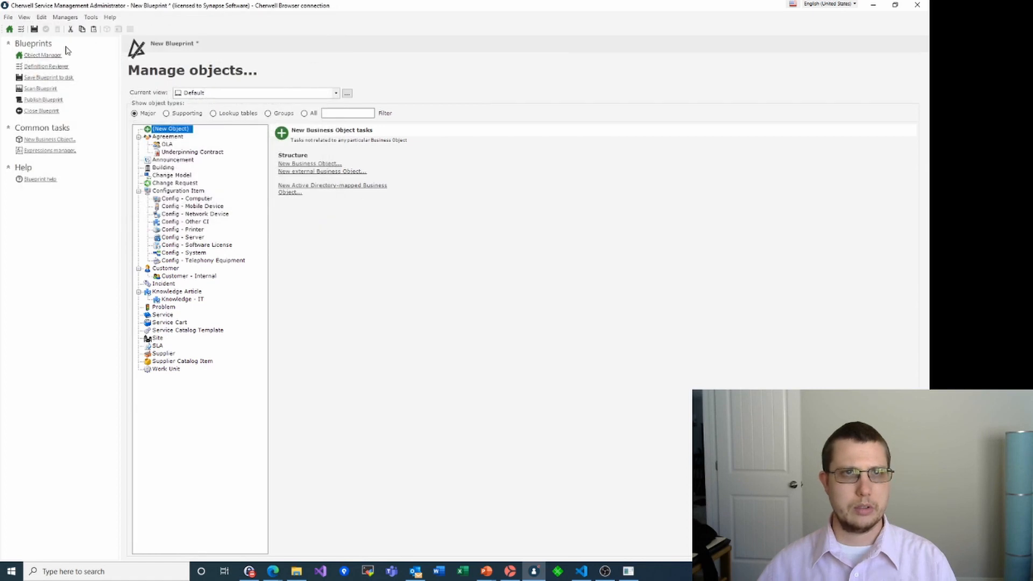
left_click(53, 100)
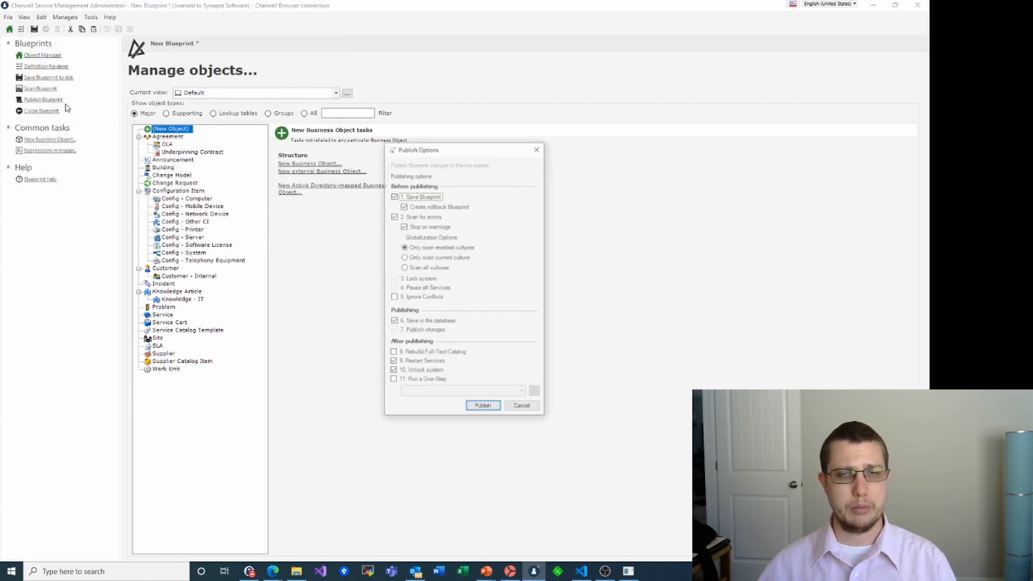
left_click(394, 196)
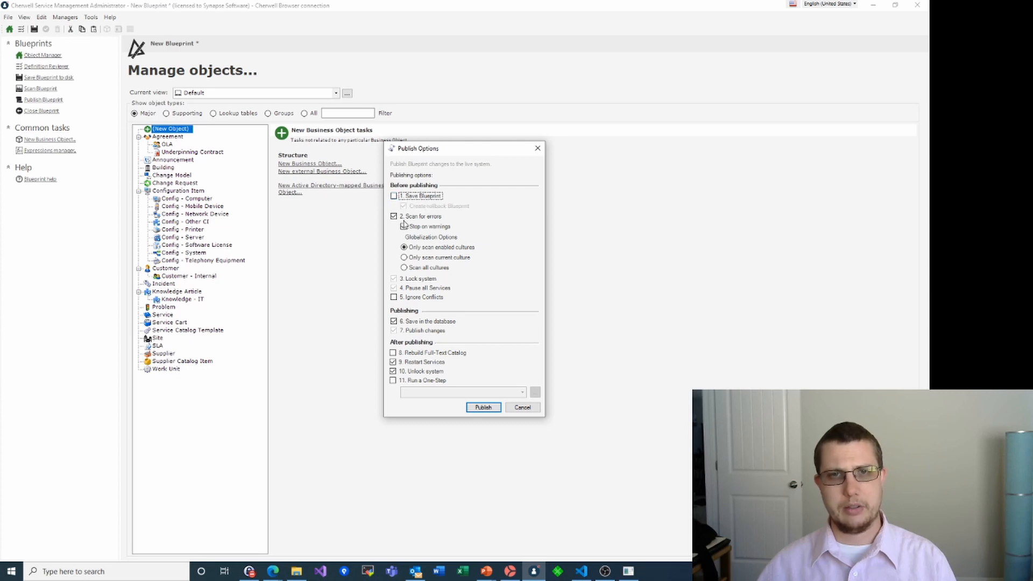
left_click(394, 217)
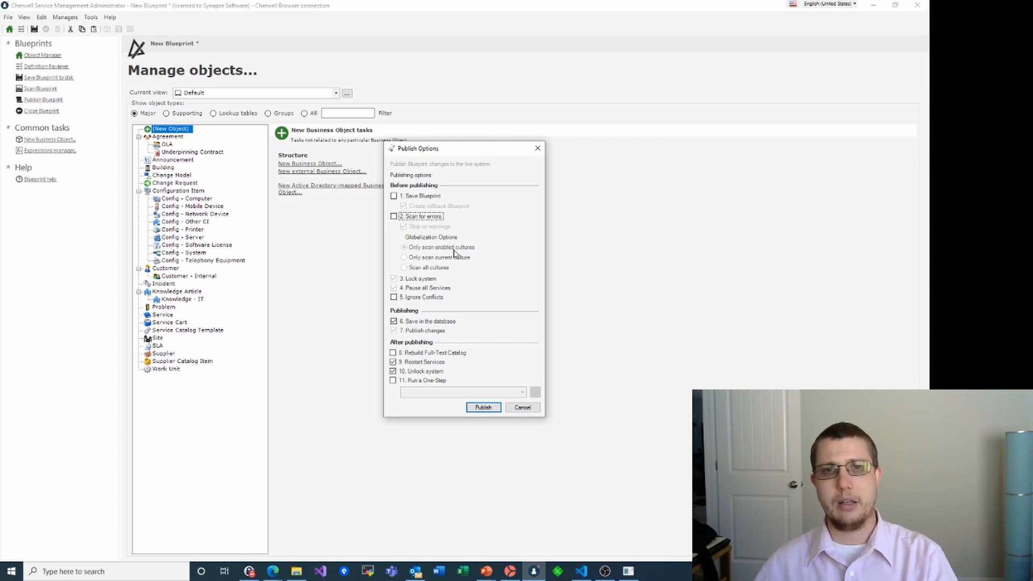
left_click(483, 408)
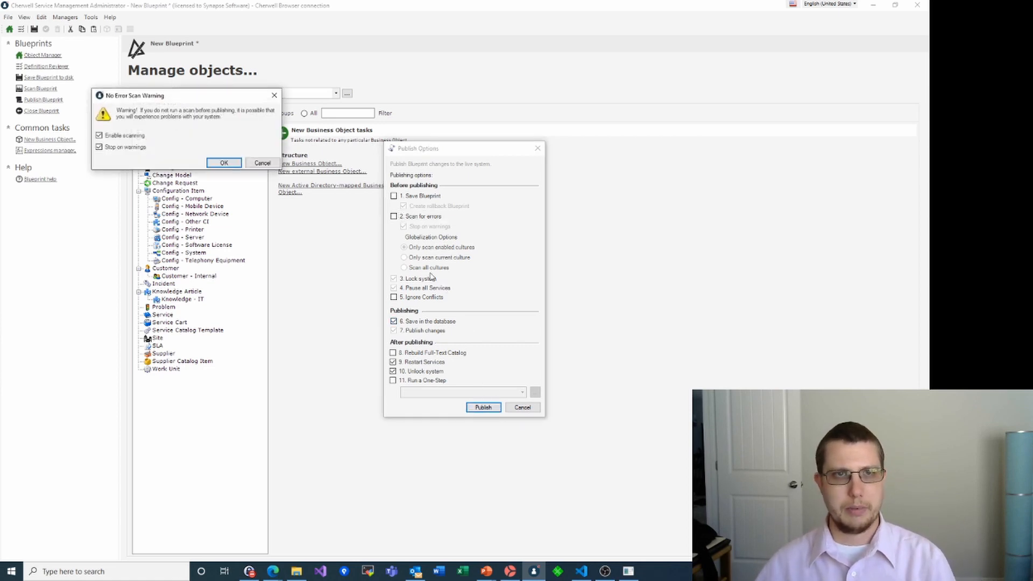
Disable error scanning, confirm the publish, and dismiss the published message
left_click(115, 137)
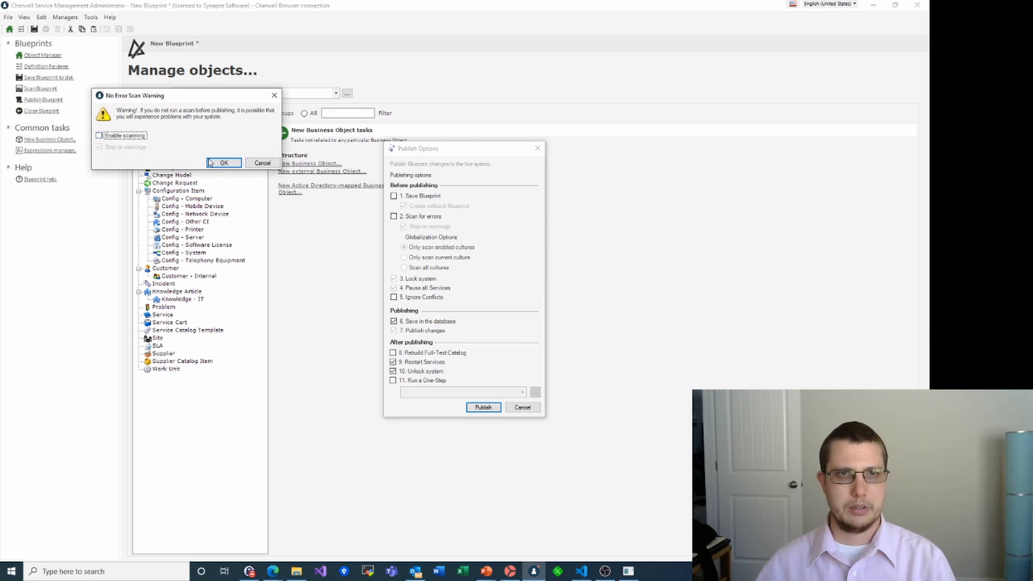
left_click(207, 161)
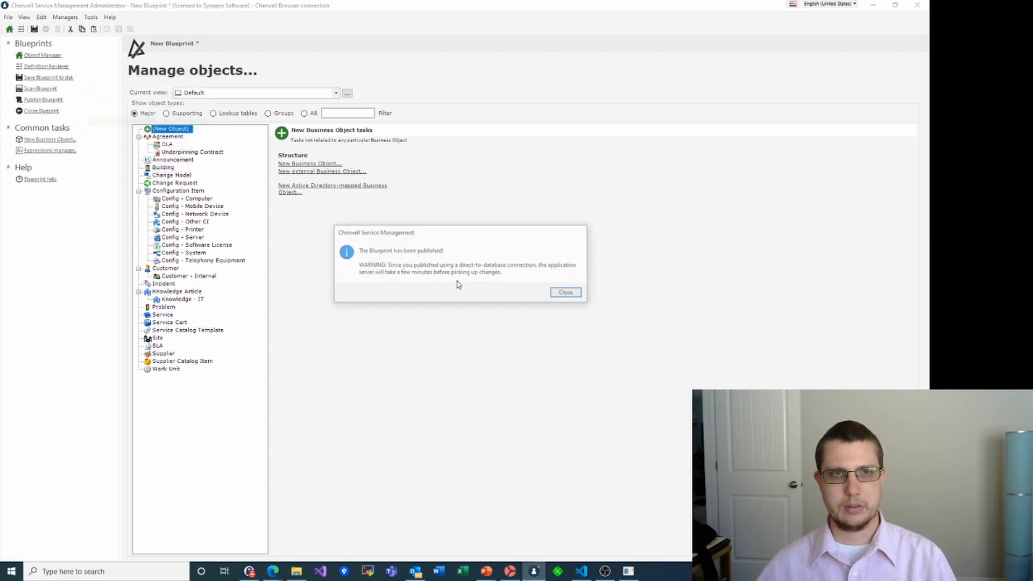
left_click(564, 292)
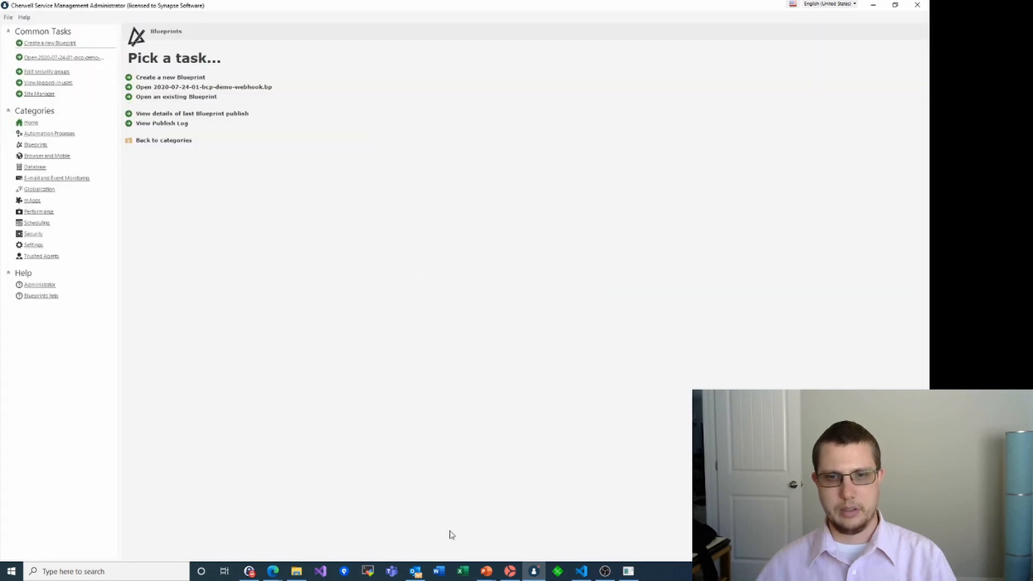
View the portal's current Service Catalog page, then return to Administrator's Browser and Mobile Settings
left_click(273, 570)
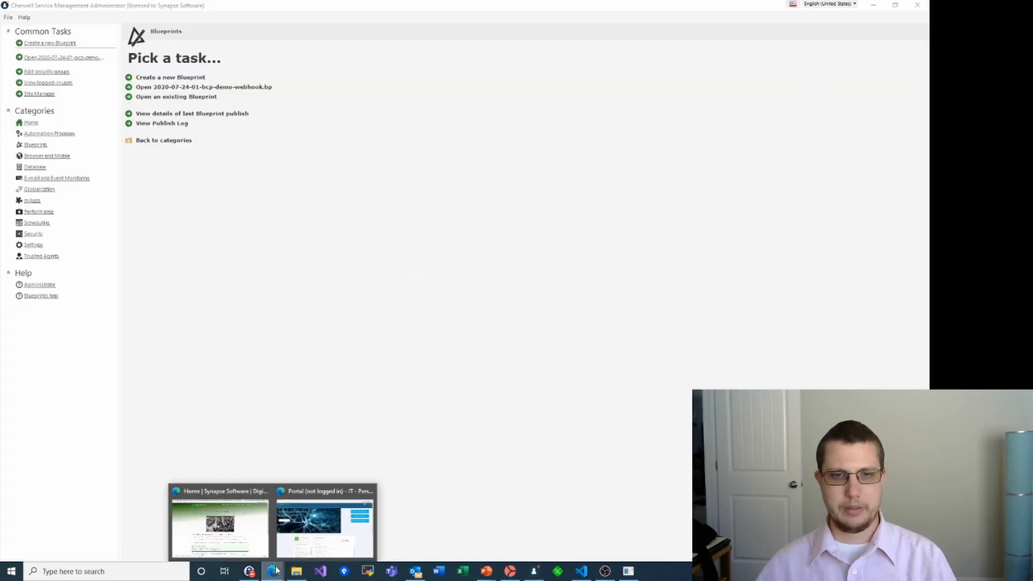
left_click(325, 523)
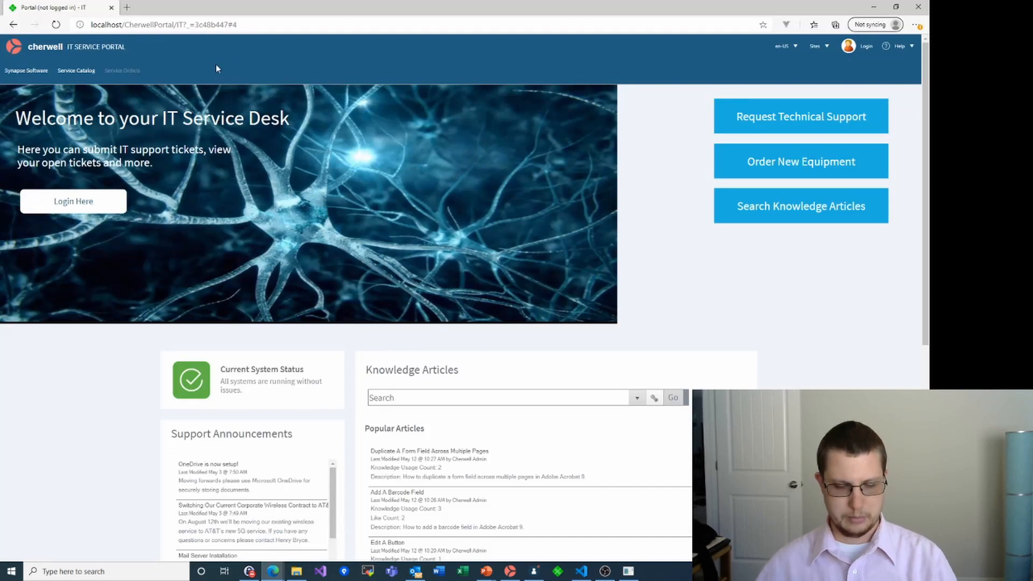
left_click(93, 71)
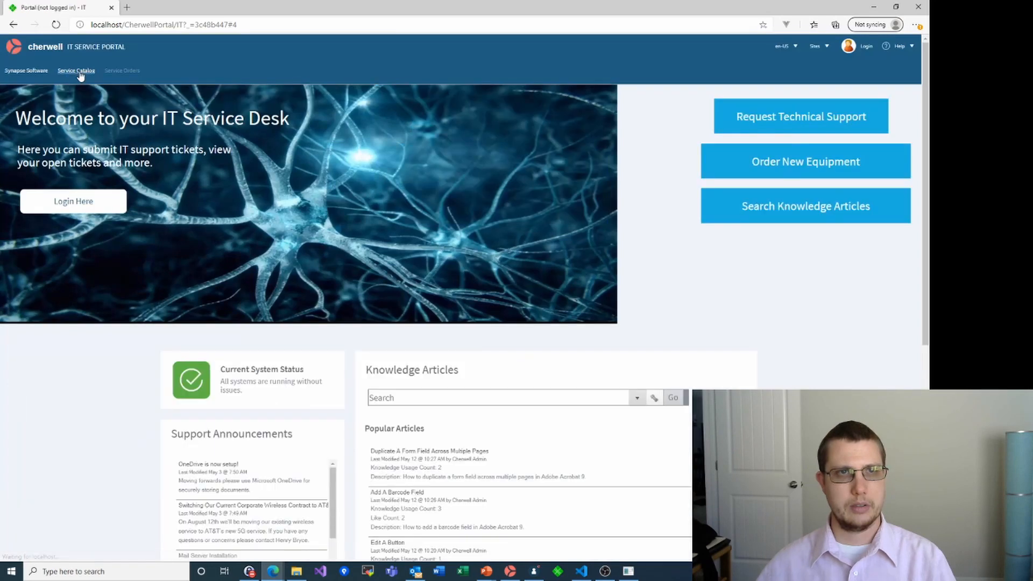
left_click(81, 76)
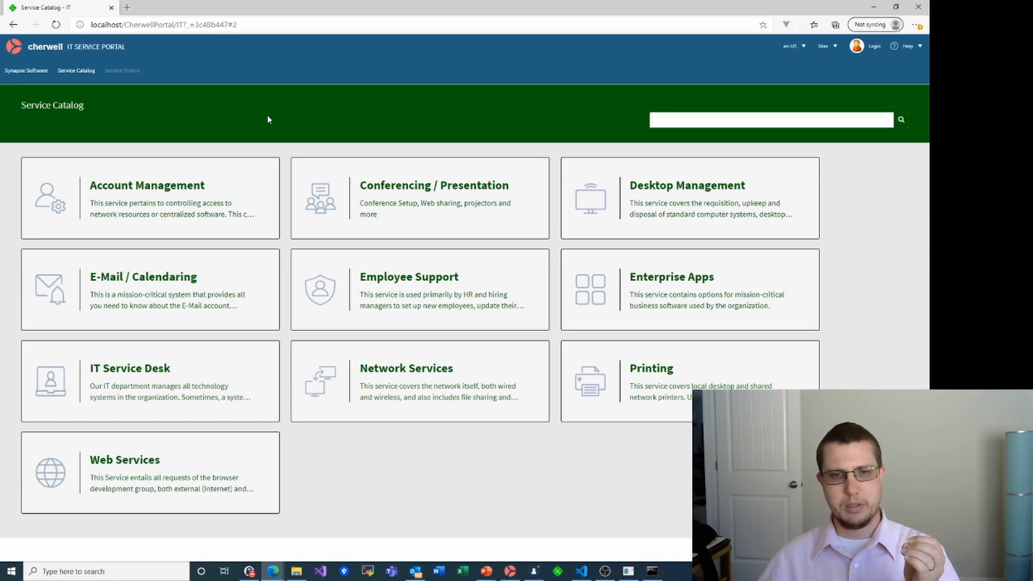
left_click(533, 571)
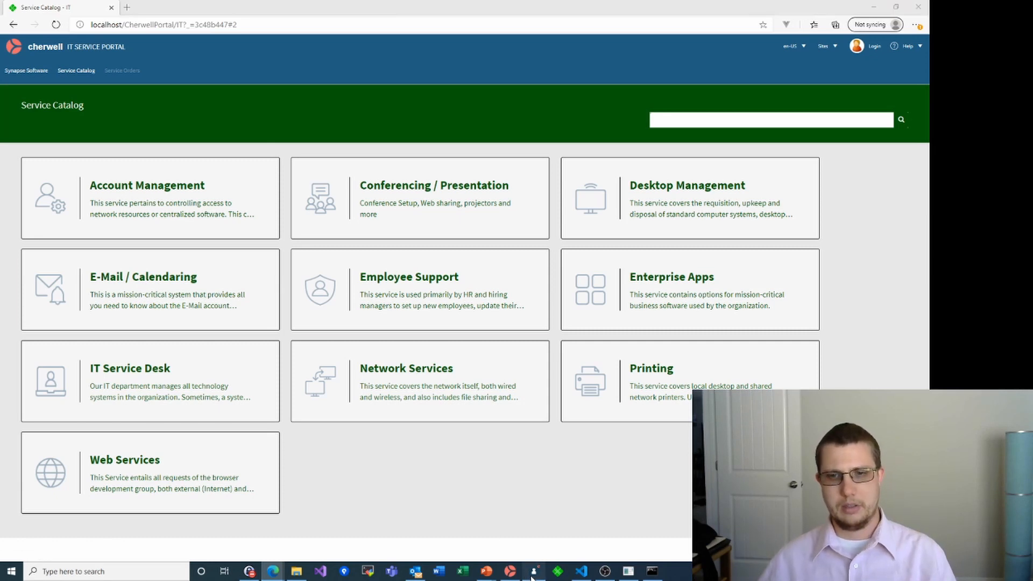
left_click(47, 156)
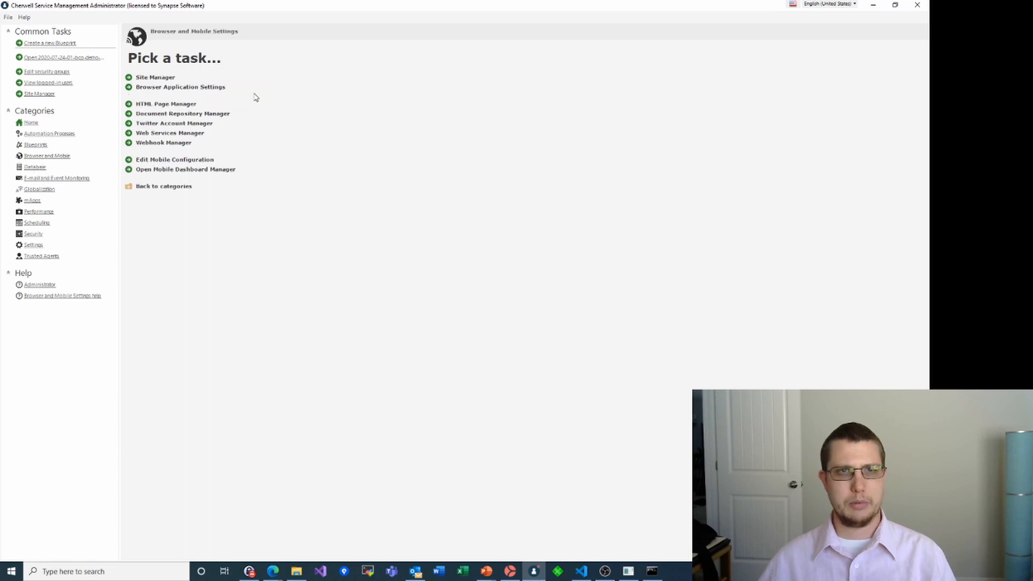
Edit the IT site and open its Service Catalog widget's display options
left_click(156, 77)
right_click(682, 167)
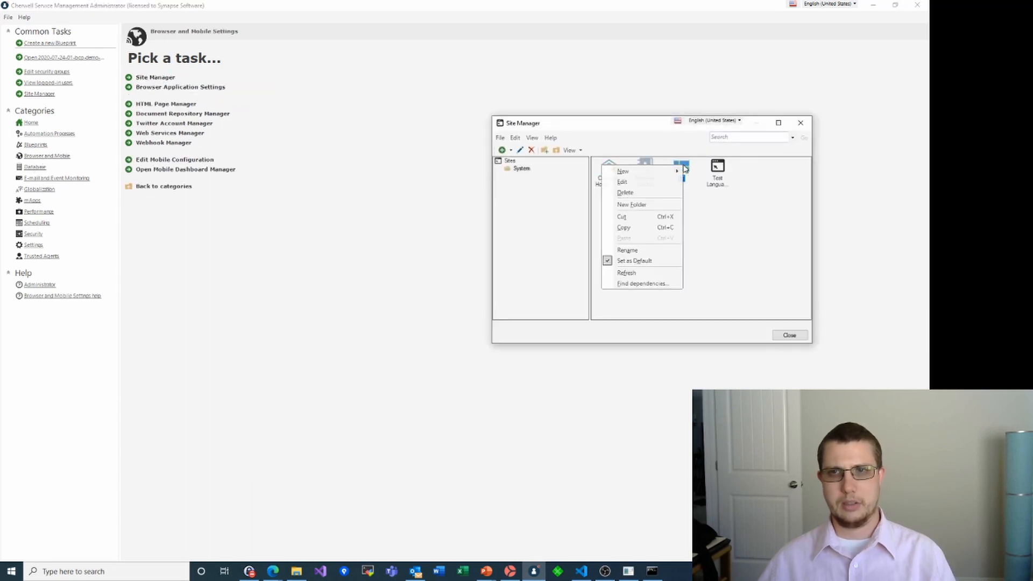
left_click(623, 182)
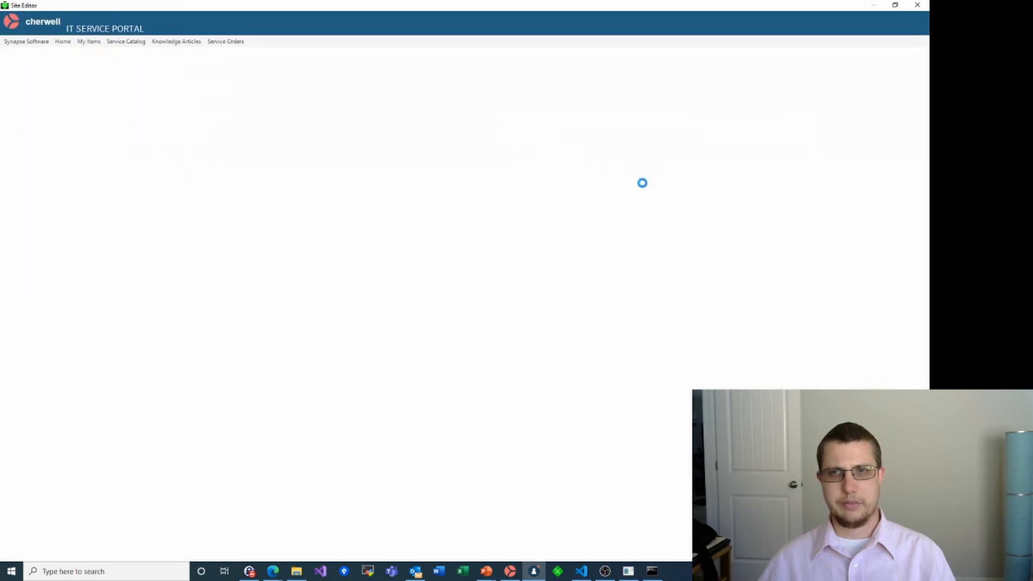
left_click(312, 311)
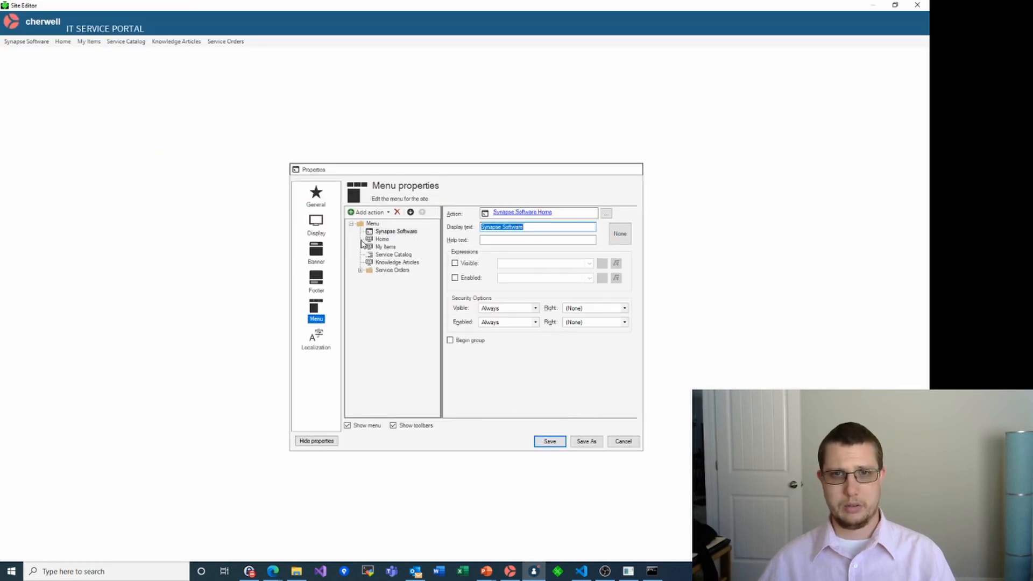
left_click(395, 255)
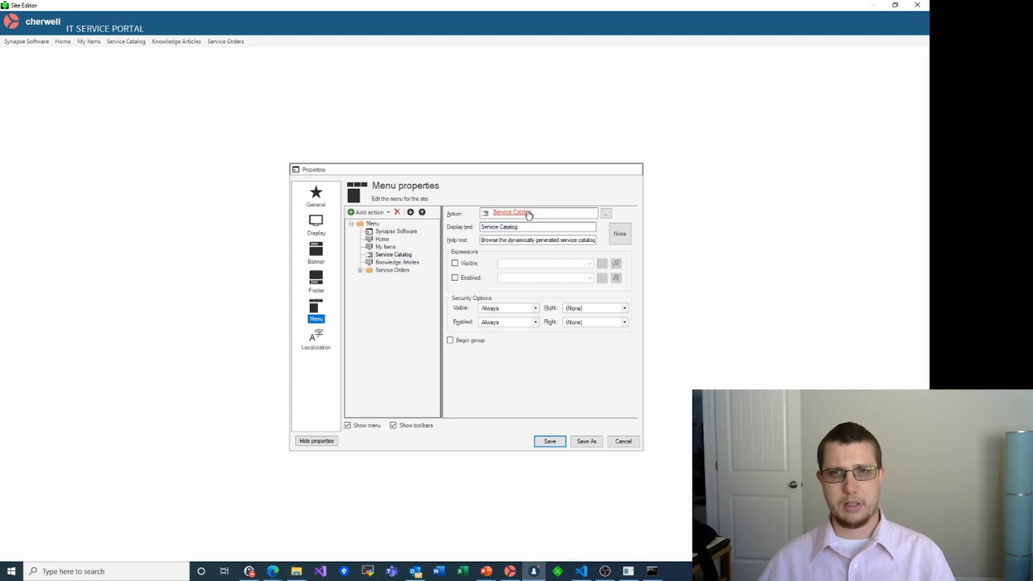
left_click(528, 213)
left_click(324, 195)
Set the Display Theme to Synapse Software, save the widget and site, and close Site Manager
left_click(476, 188)
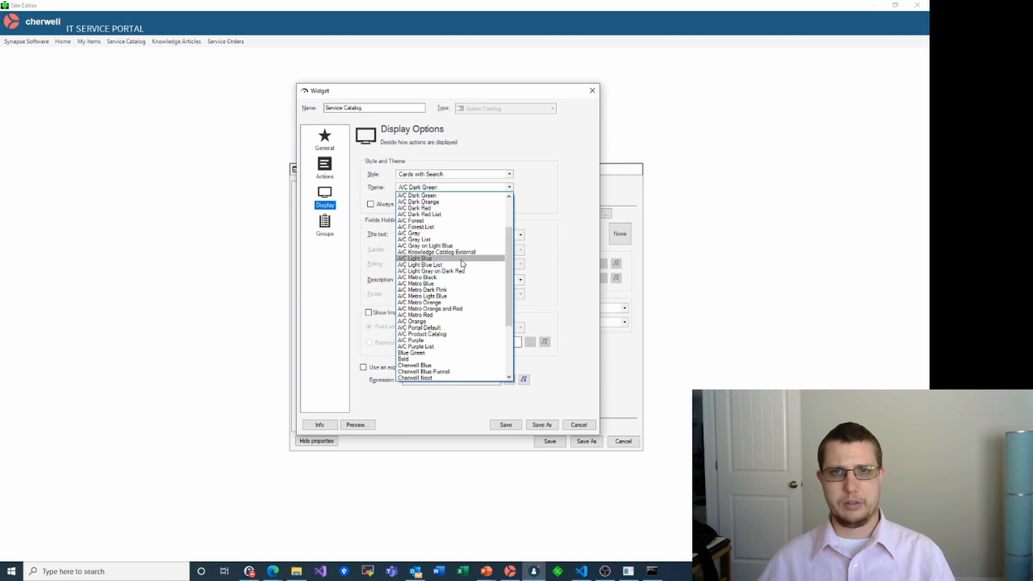
scroll(462, 266, "up", 3)
scroll(463, 264, "down", 7)
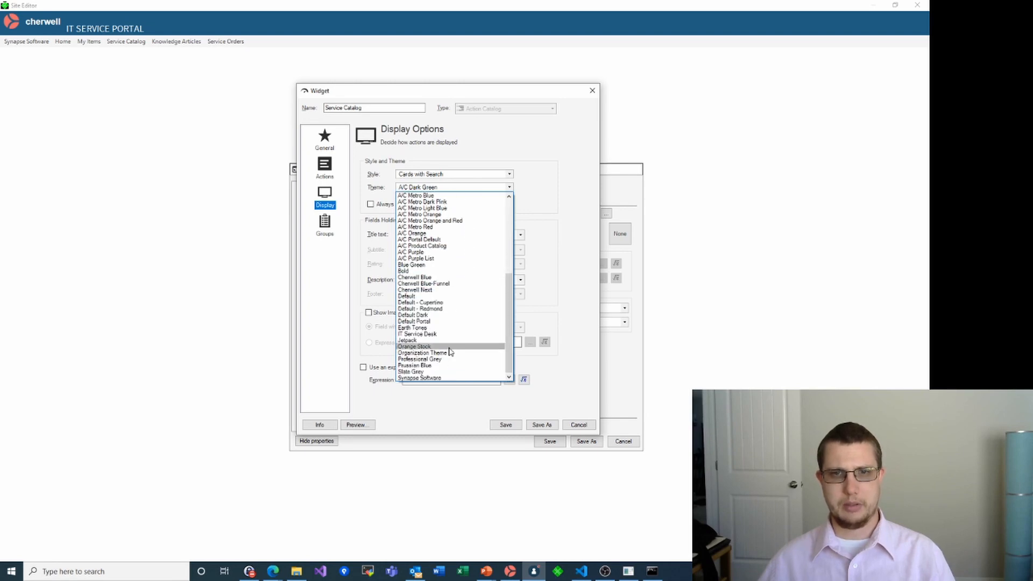
left_click(426, 378)
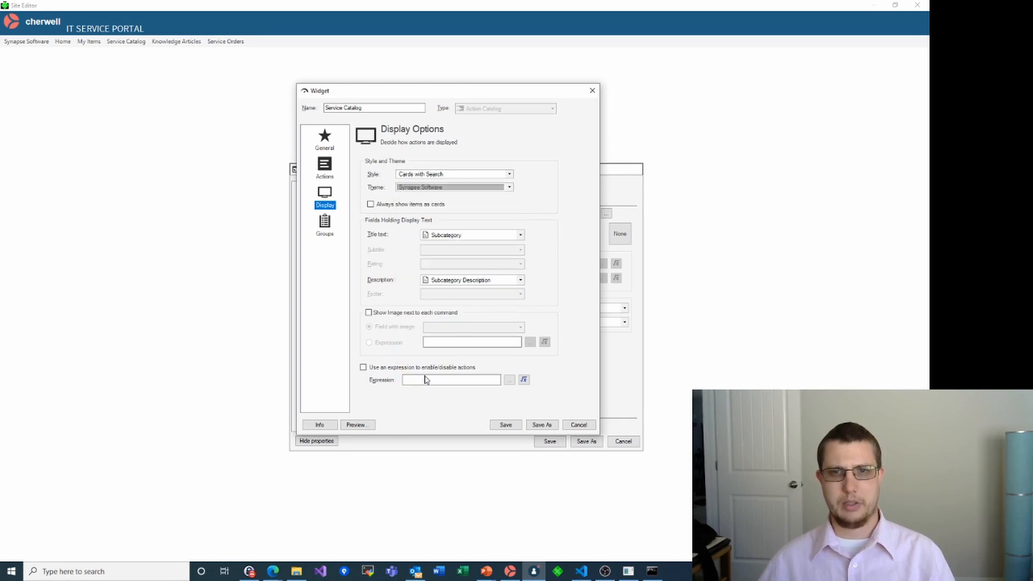
left_click(507, 425)
left_click(549, 442)
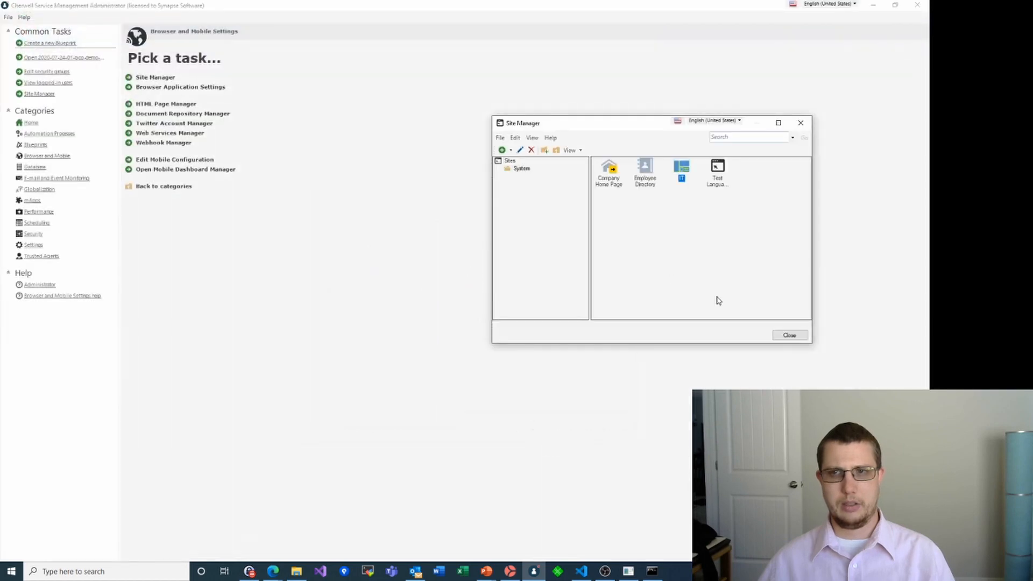
left_click(789, 335)
key("alt+Tab")
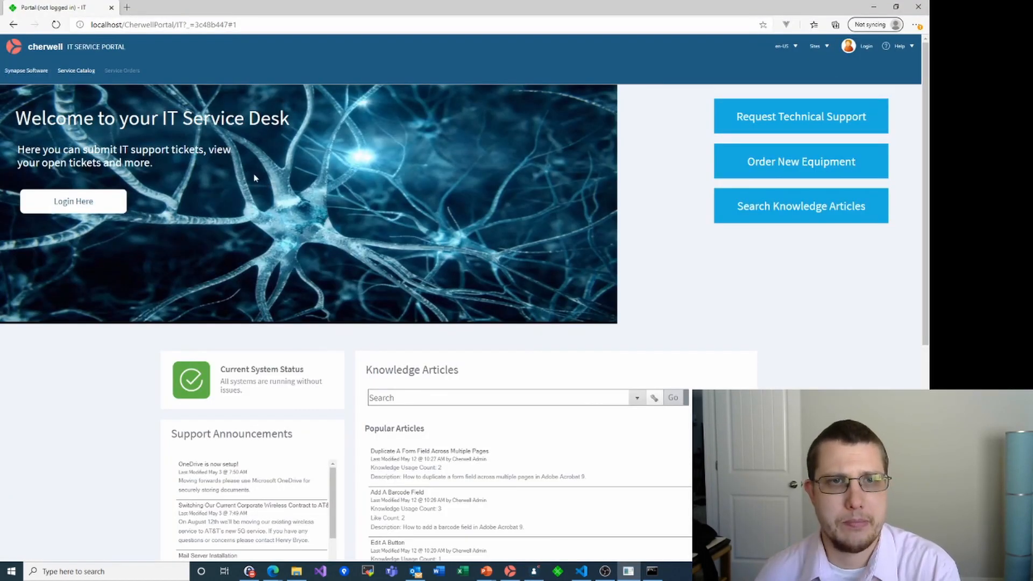
View the Service Catalog in its bright green Synapse Software theme, then switch to Cherwell Service Management
left_click(80, 73)
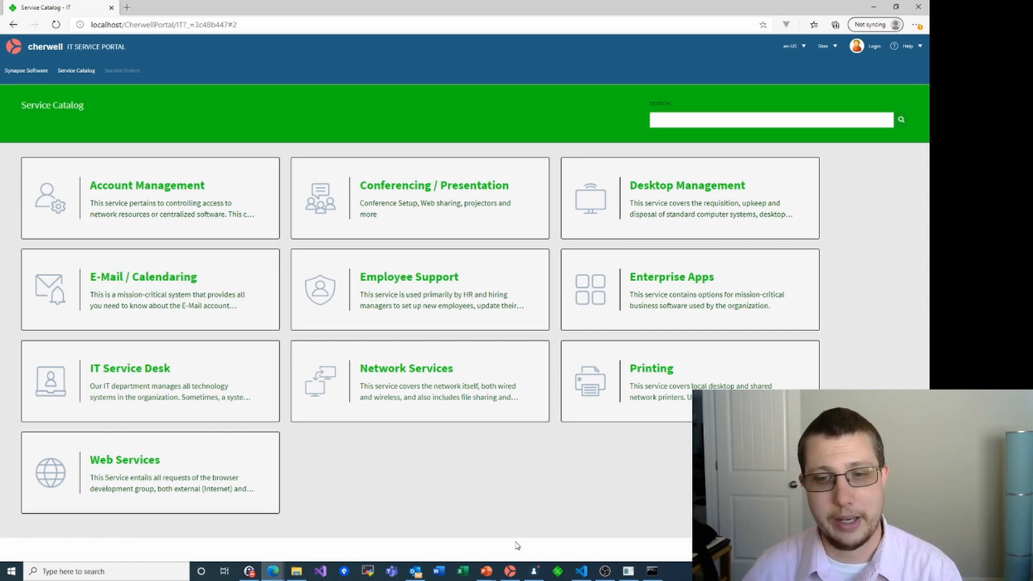
left_click(510, 572)
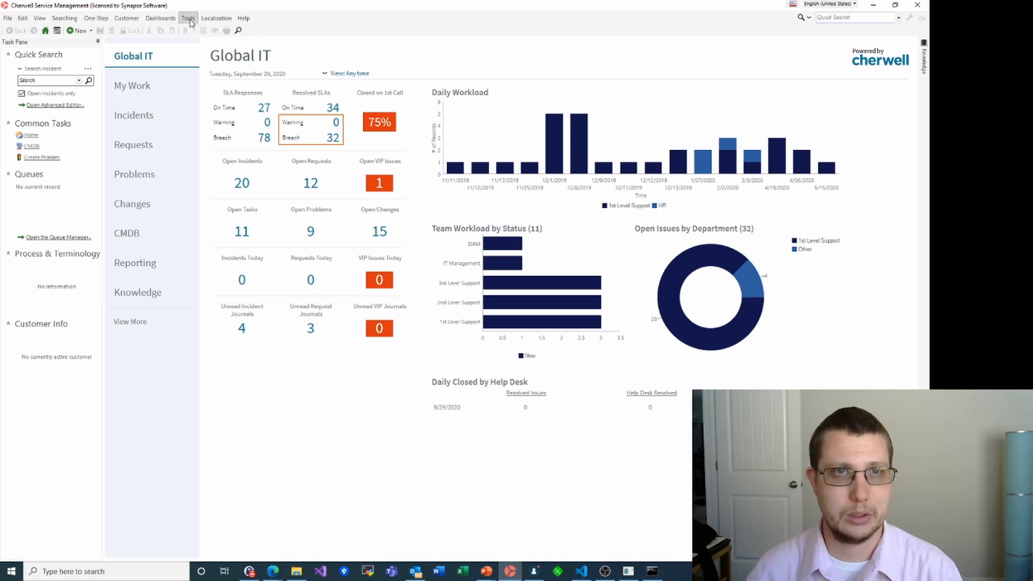
Create a new Service record
left_click(188, 18)
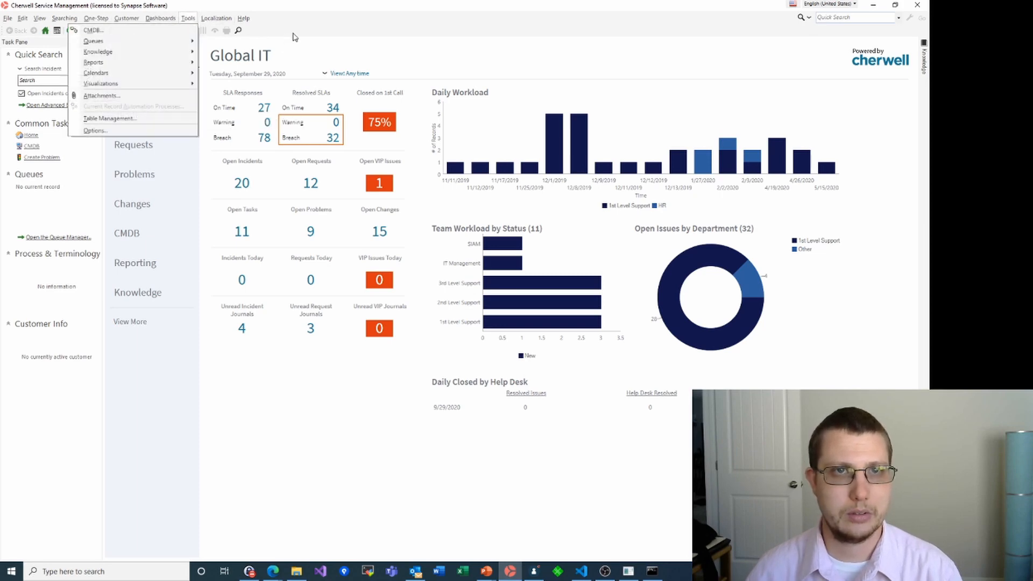
left_click(315, 35)
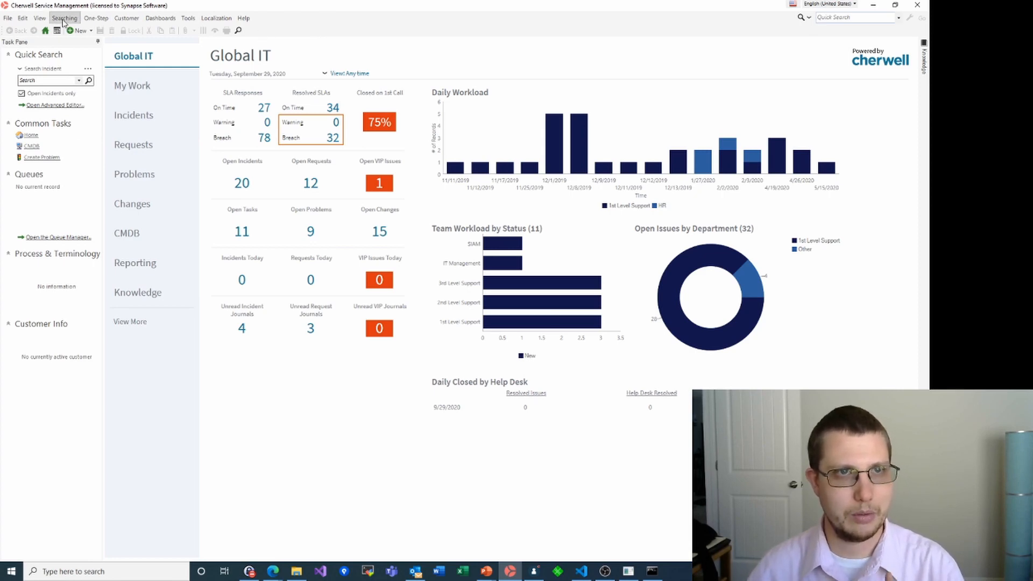
left_click(92, 31)
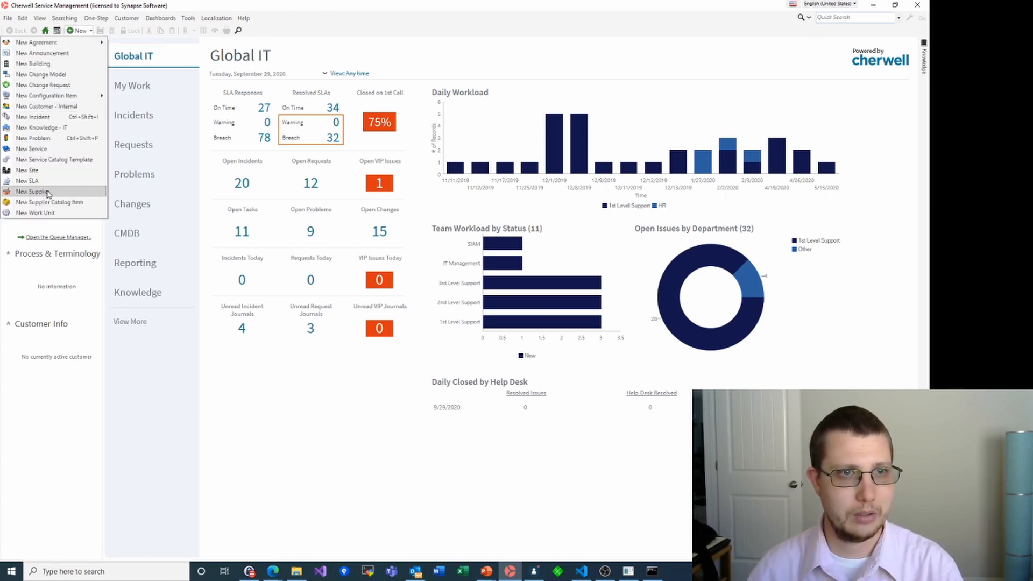
left_click(33, 152)
left_click(33, 156)
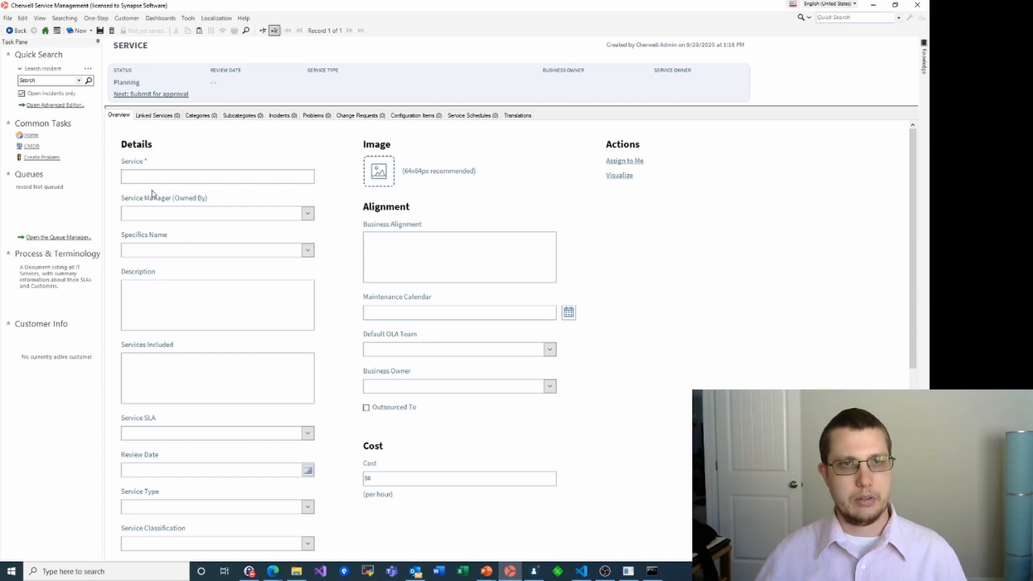
Name the service Report a Bug, make the admin account its manager, and use Specifics - Generic
left_click(148, 173)
type("Report a Bug")
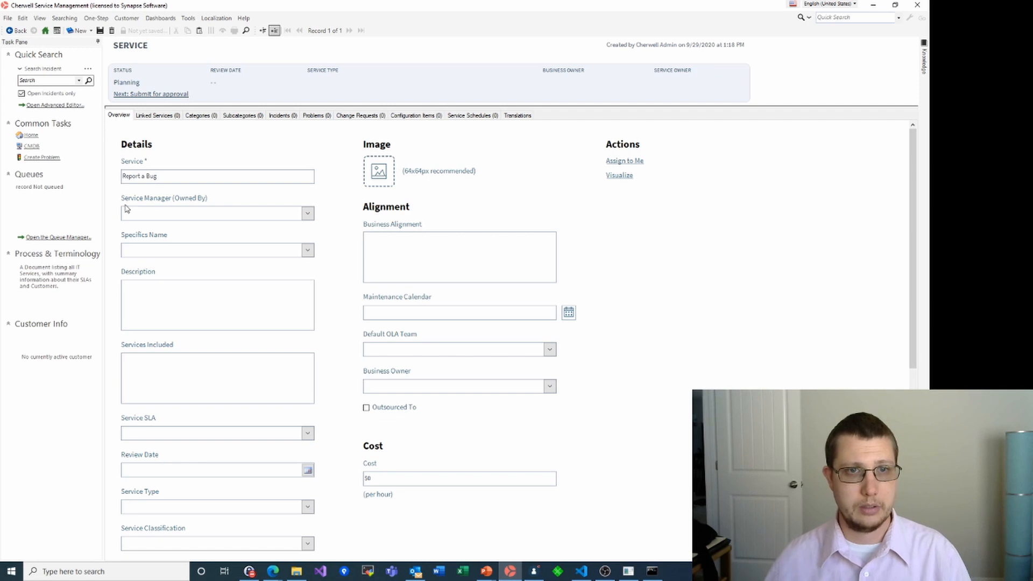
left_click(309, 217)
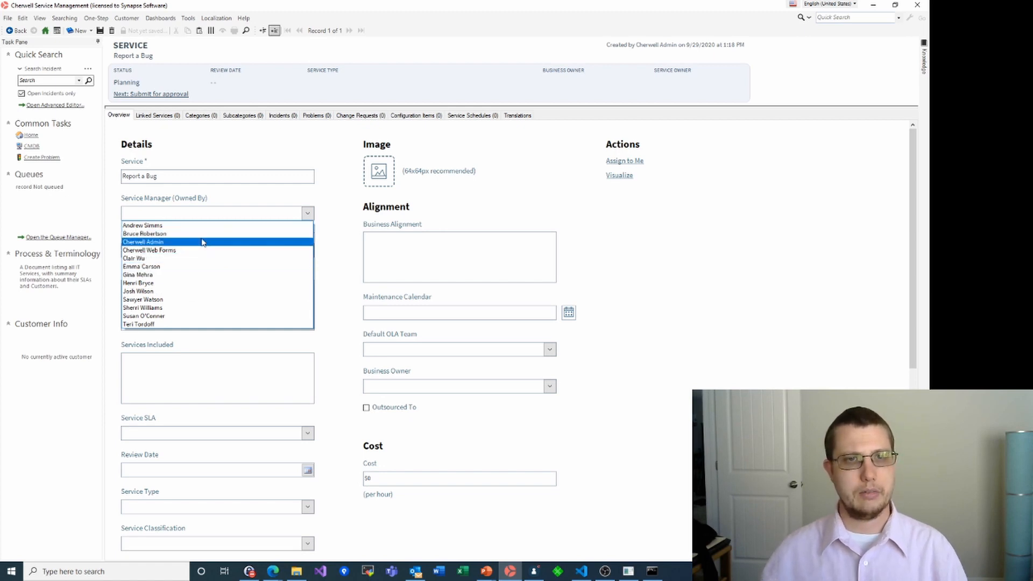
left_click(170, 242)
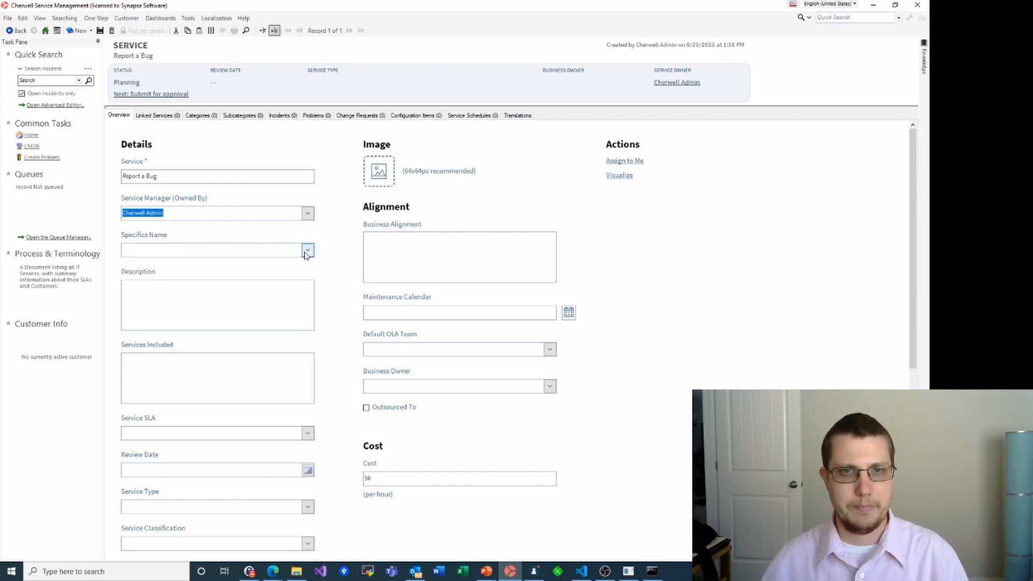
left_click(306, 251)
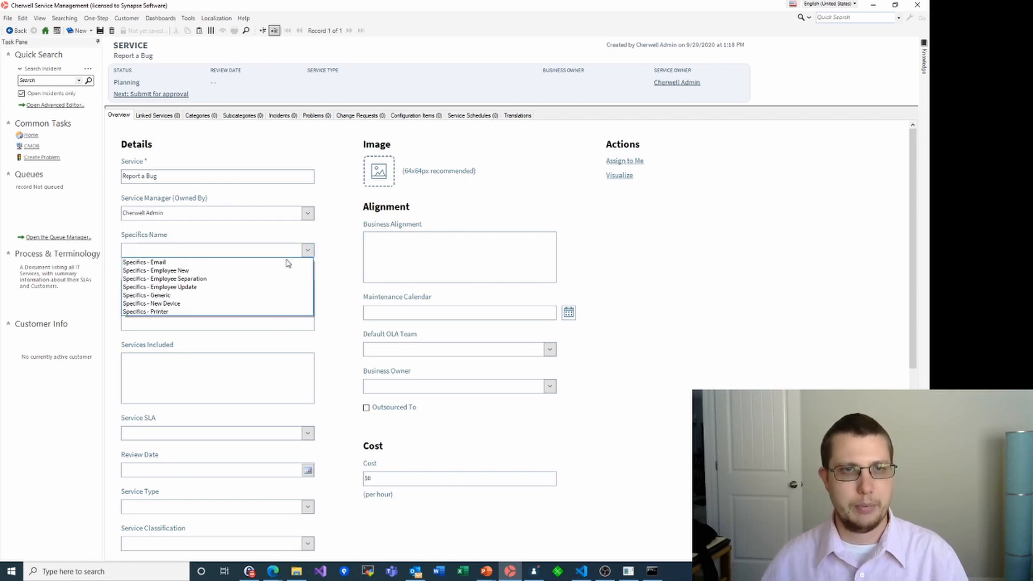
left_click(184, 299)
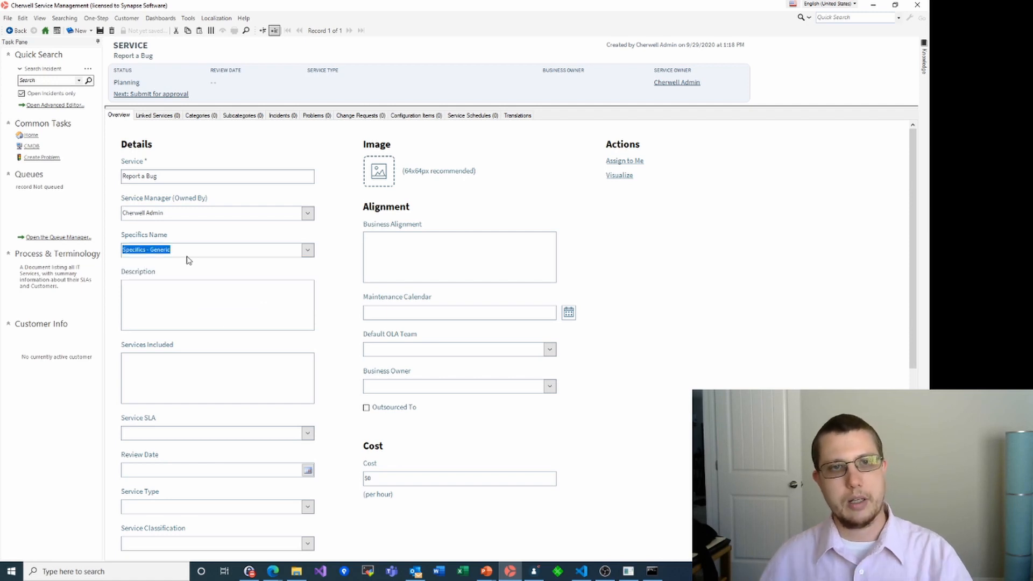
Write and correct the description to read 'Report a bug you have found in my software'
left_click(168, 291)
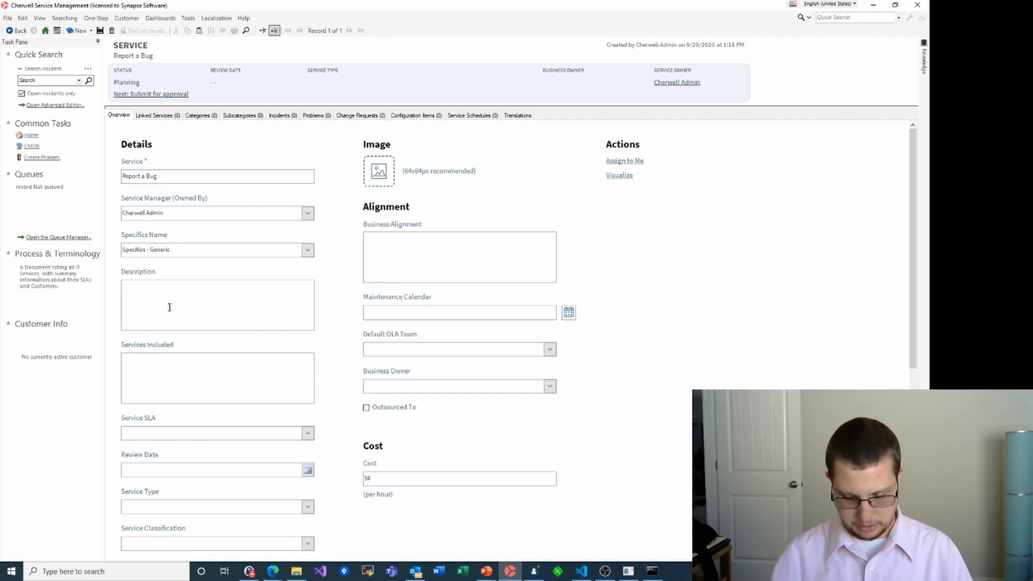
type("Allow users to report bugs they have foudn in my software")
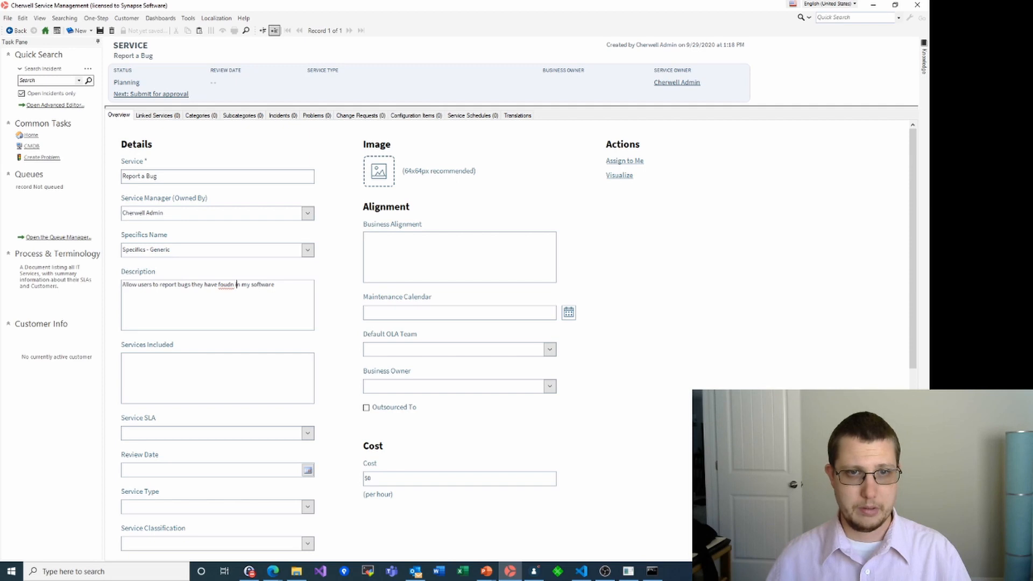
key("BackSpace")
type("d")
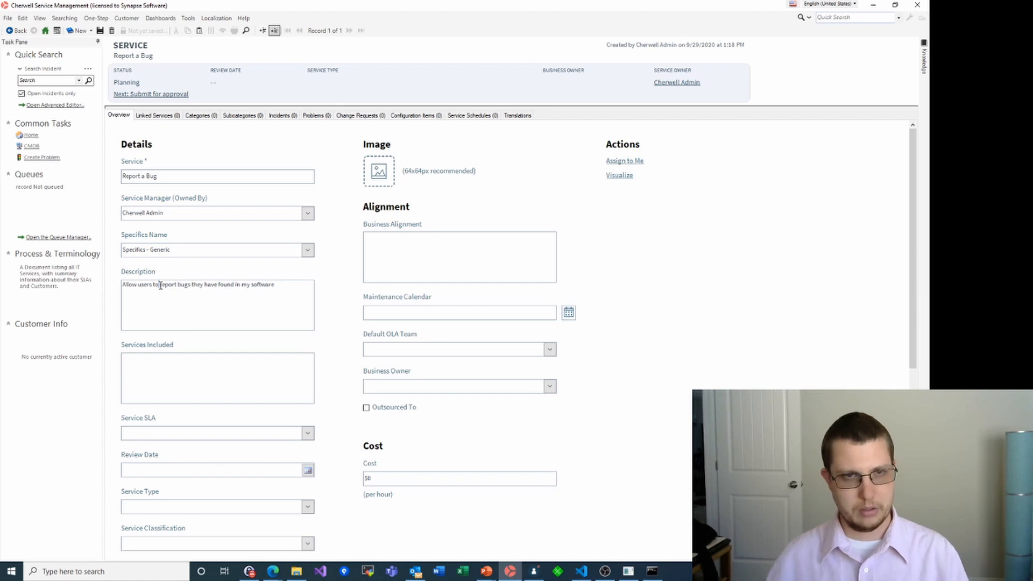
left_click_drag(160, 286, 123, 285)
key("BackSpace")
key("Delete")
type("R")
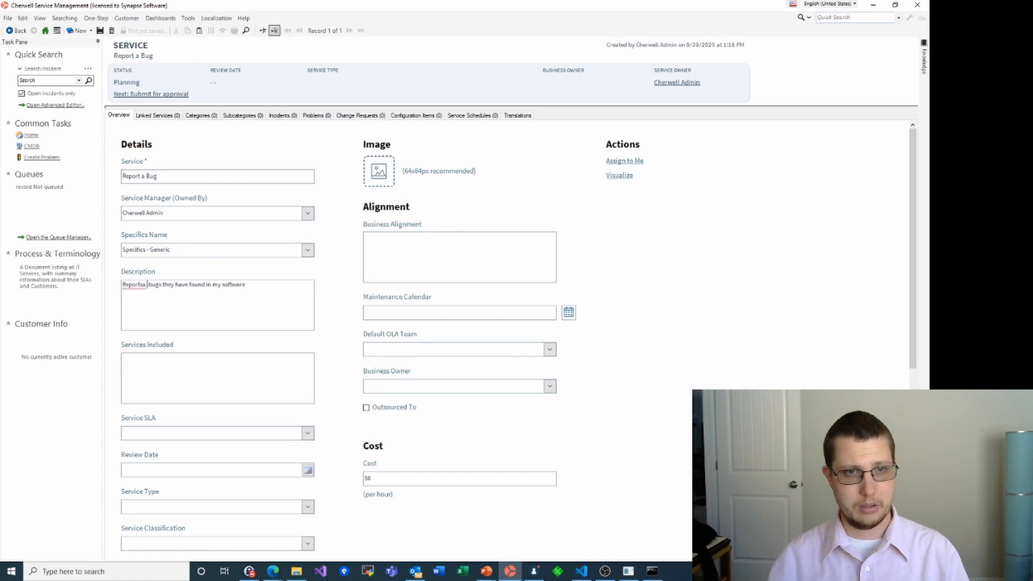
type(" a")
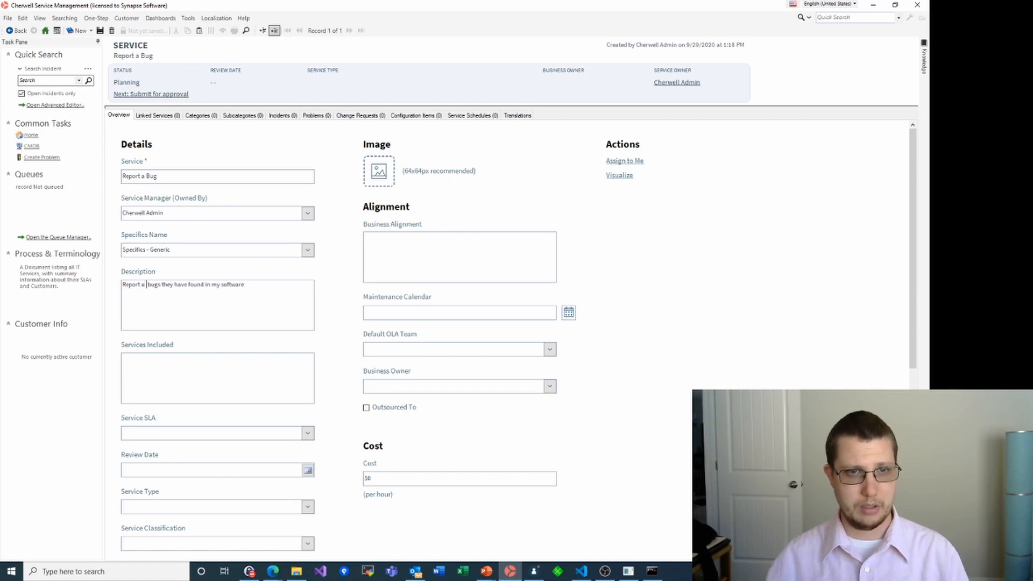
key("BackSpace")
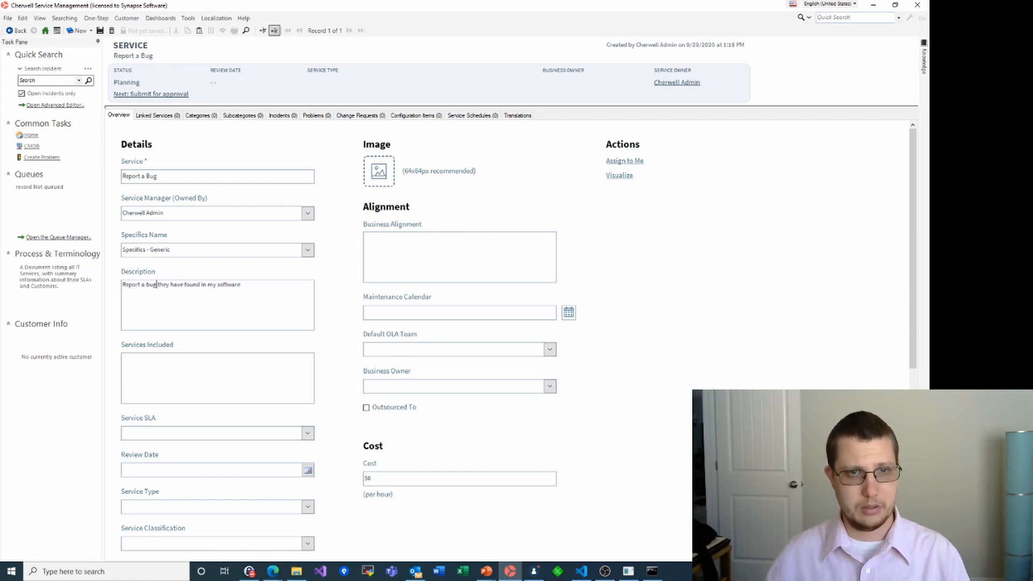
key("shift+Left")
key("shift+Left")
key("shift+Left")
key("shift+Left")
type("you")
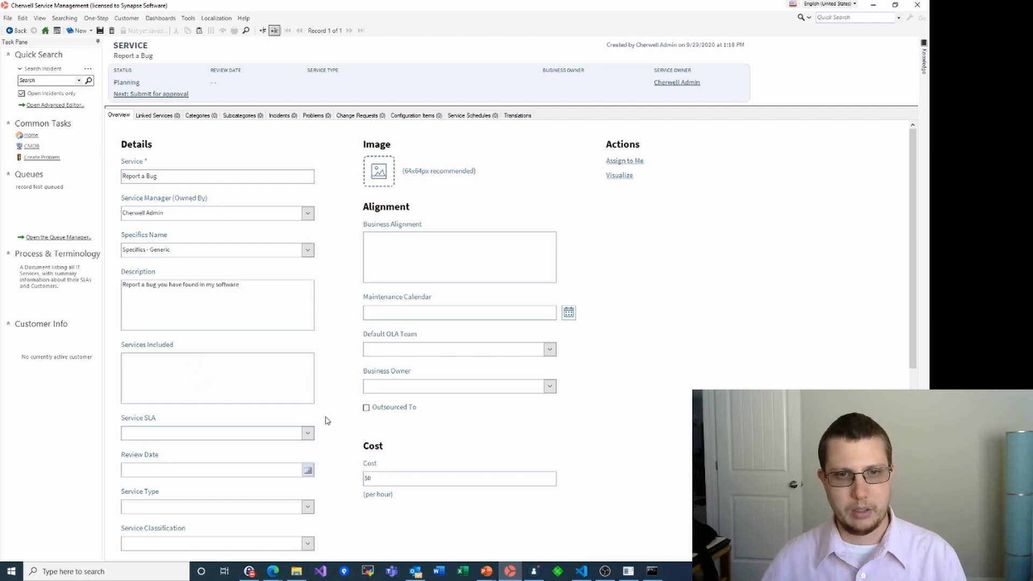
scroll(320, 521, "down", 3)
Make the service Technical with On Demand classification and save it
scroll(319, 521, "down", 3)
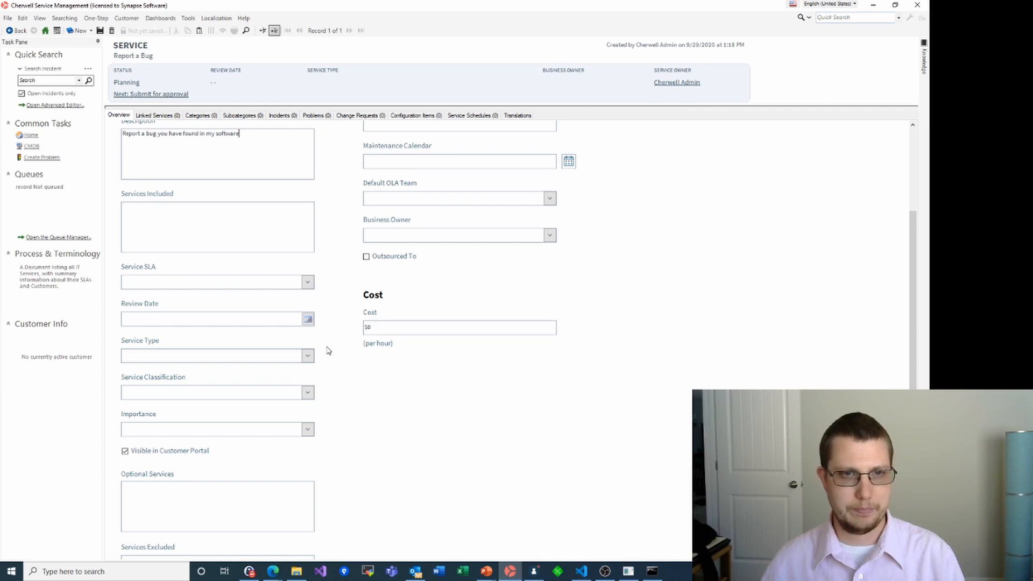
left_click(308, 356)
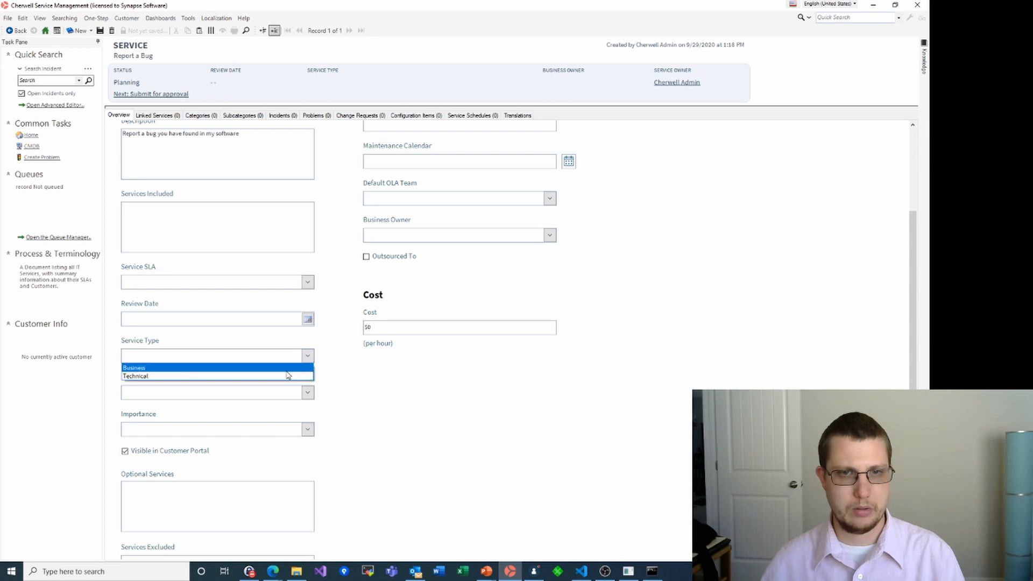
left_click(297, 376)
left_click(309, 393)
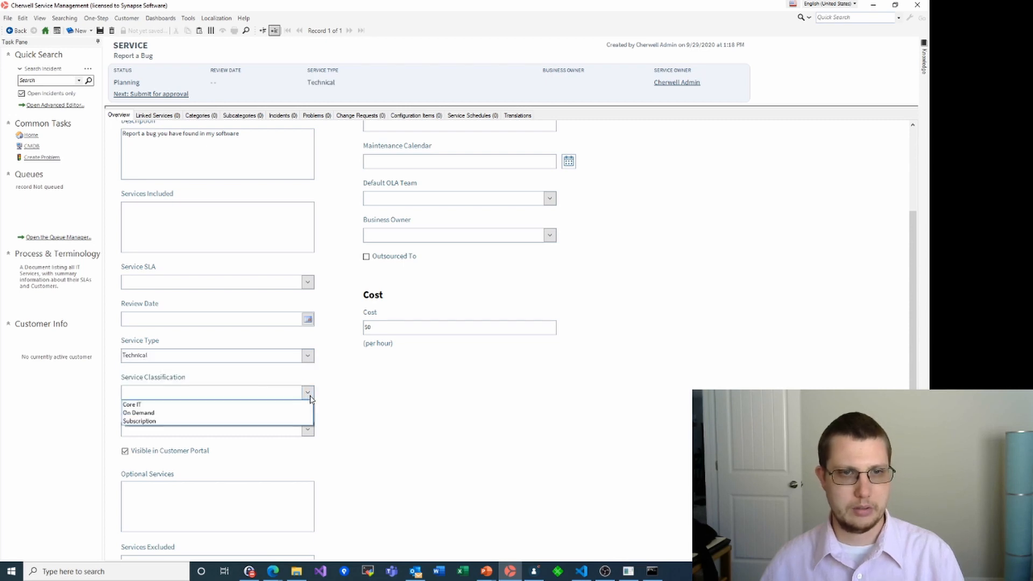
left_click(223, 414)
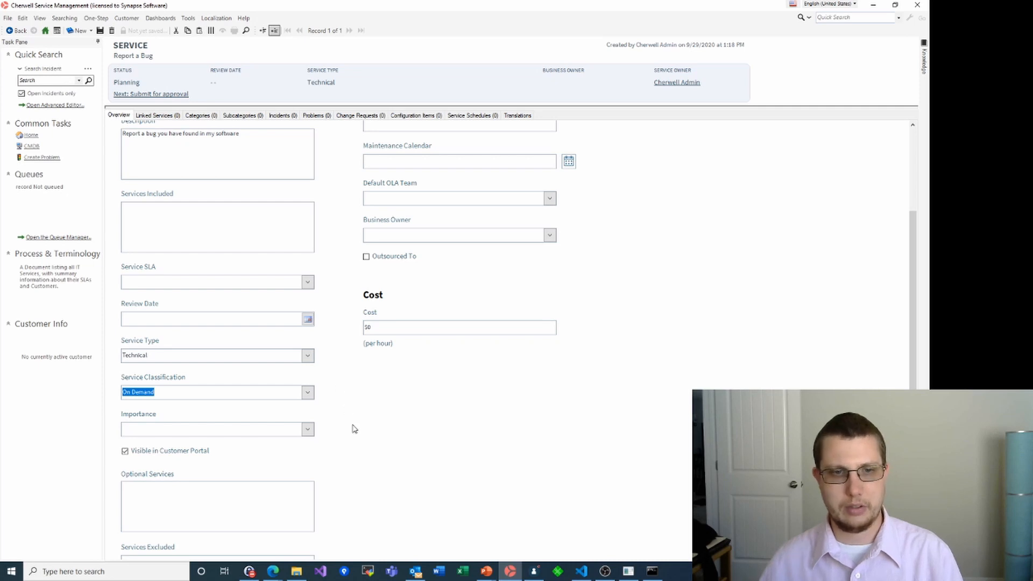
scroll(352, 428, "down", 3)
scroll(354, 428, "up", 6)
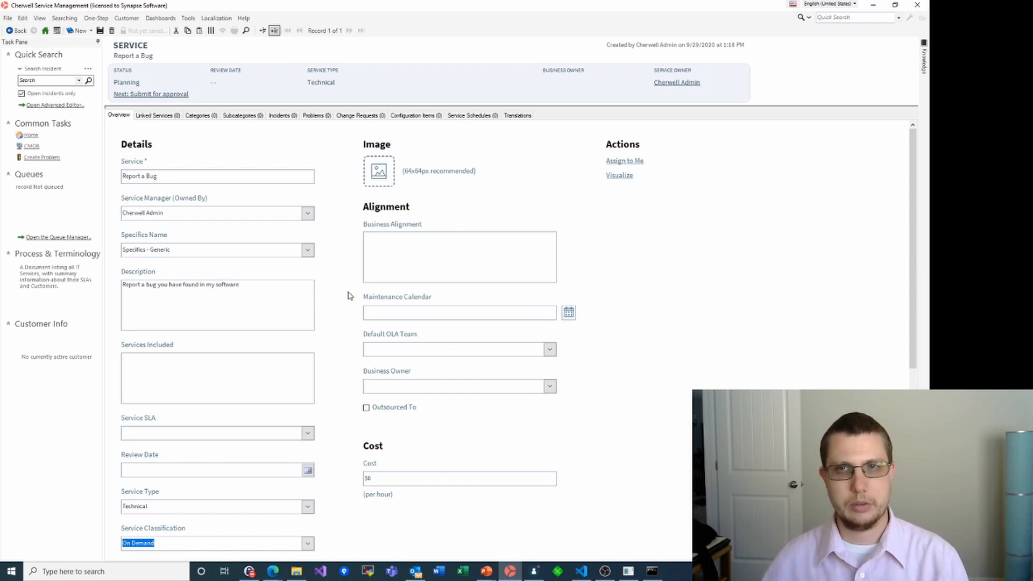
scroll(348, 296, "down", 5)
left_click(529, 539)
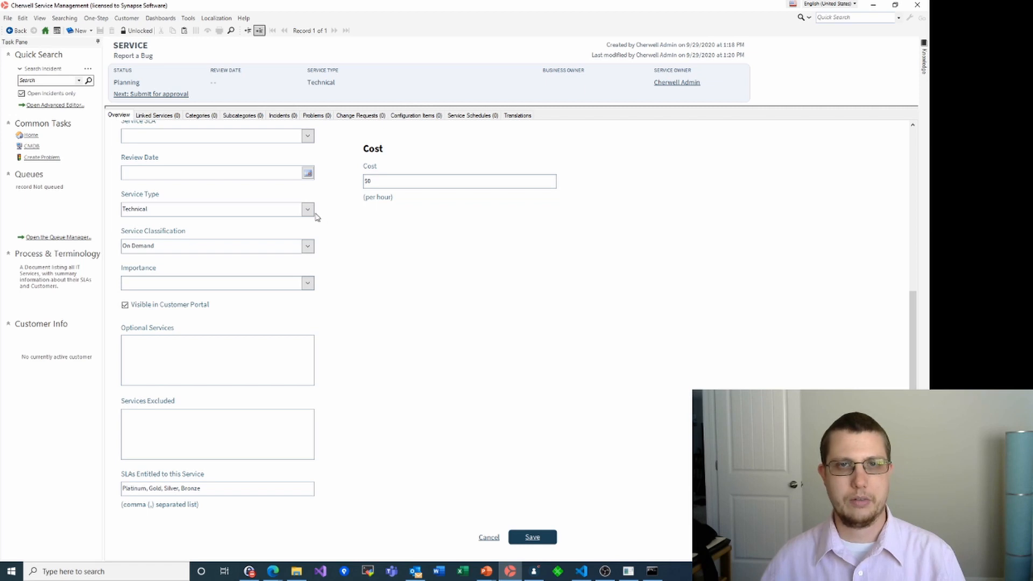
Advance the service through approval and development to Active status
scroll(316, 213, "up", 5)
left_click(146, 94)
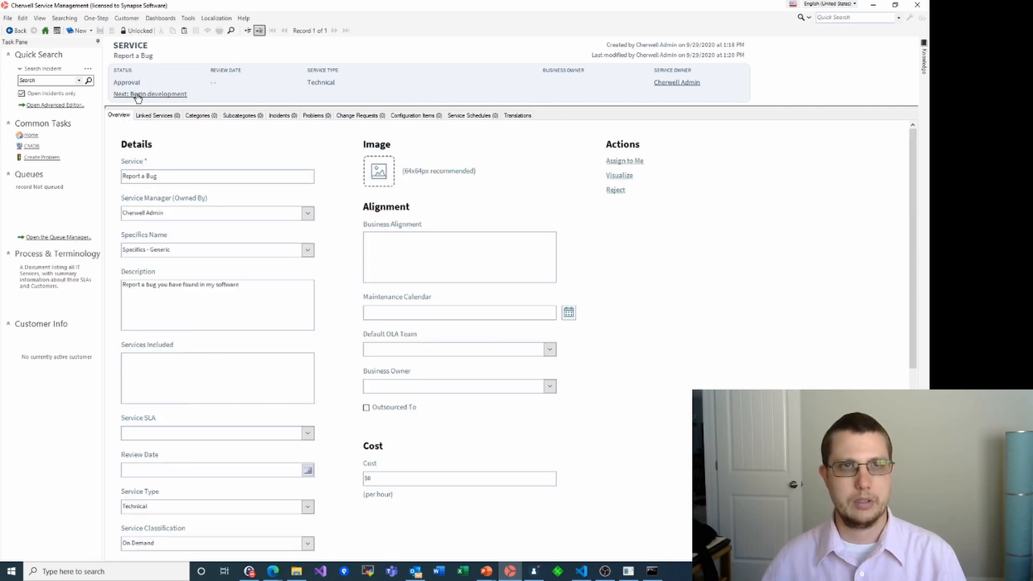
left_click(137, 95)
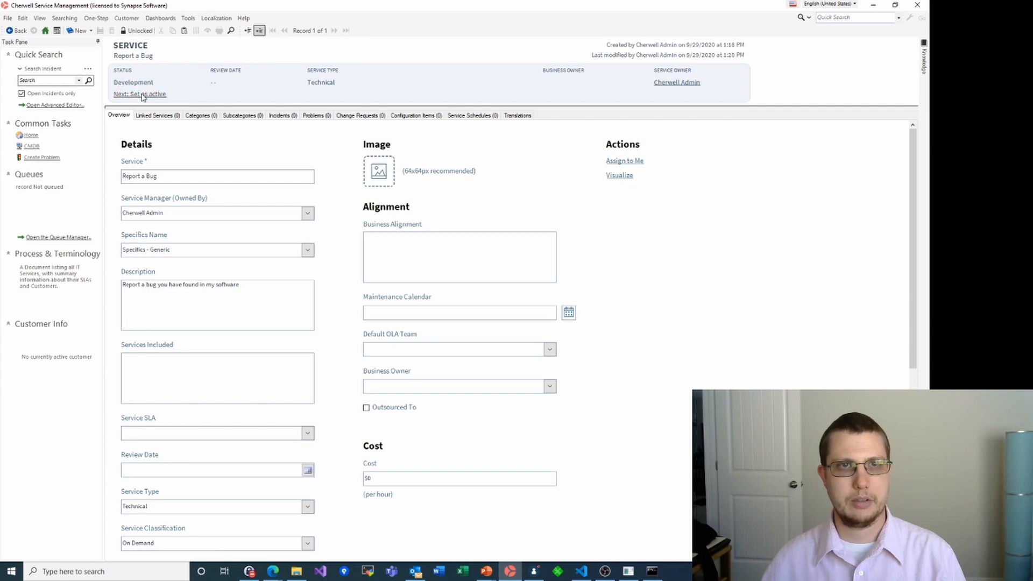
left_click(146, 95)
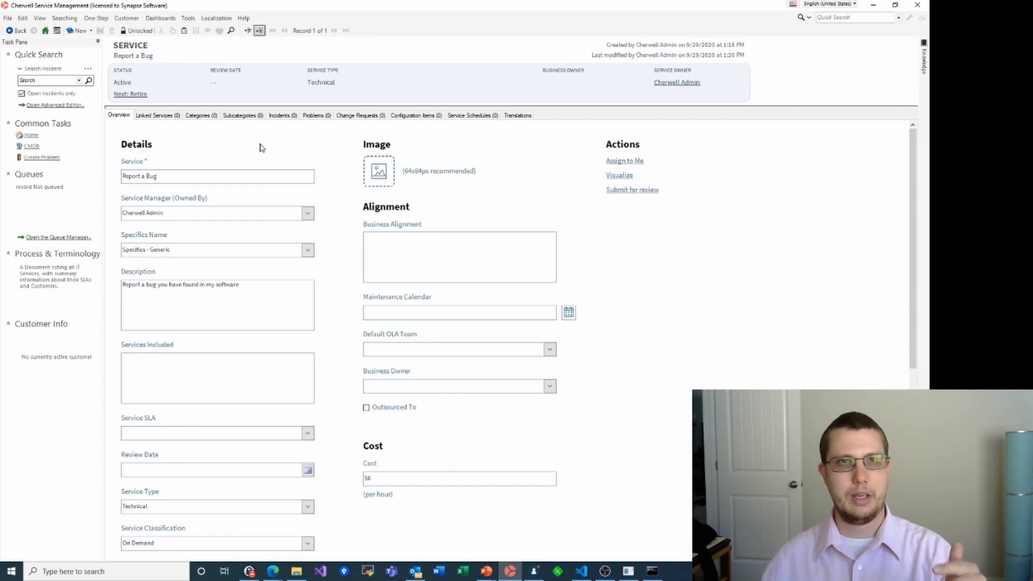
Rerun iisreset in the administrator Command Prompt to restart the web services
mouse_move(273, 571)
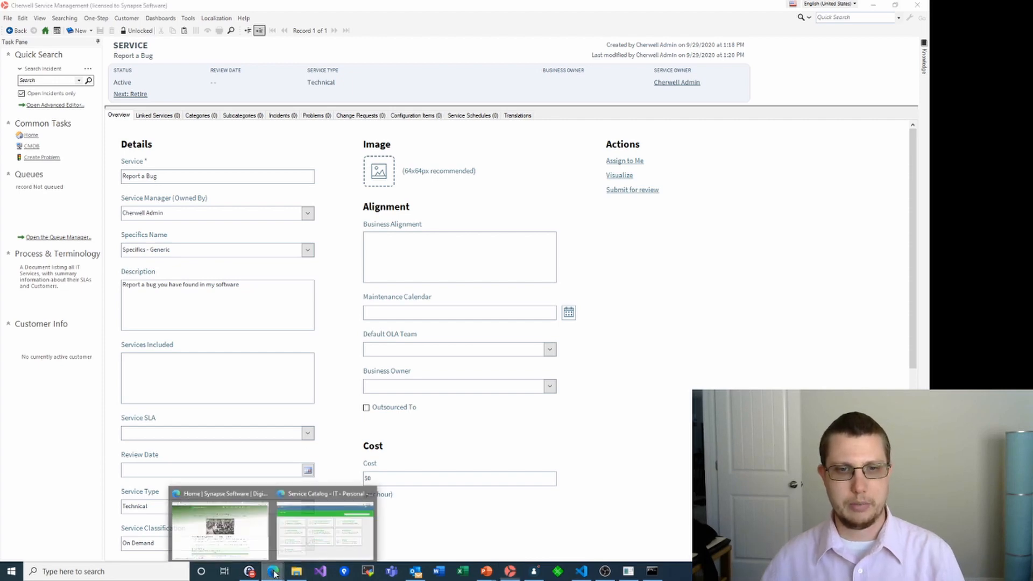
left_click(311, 536)
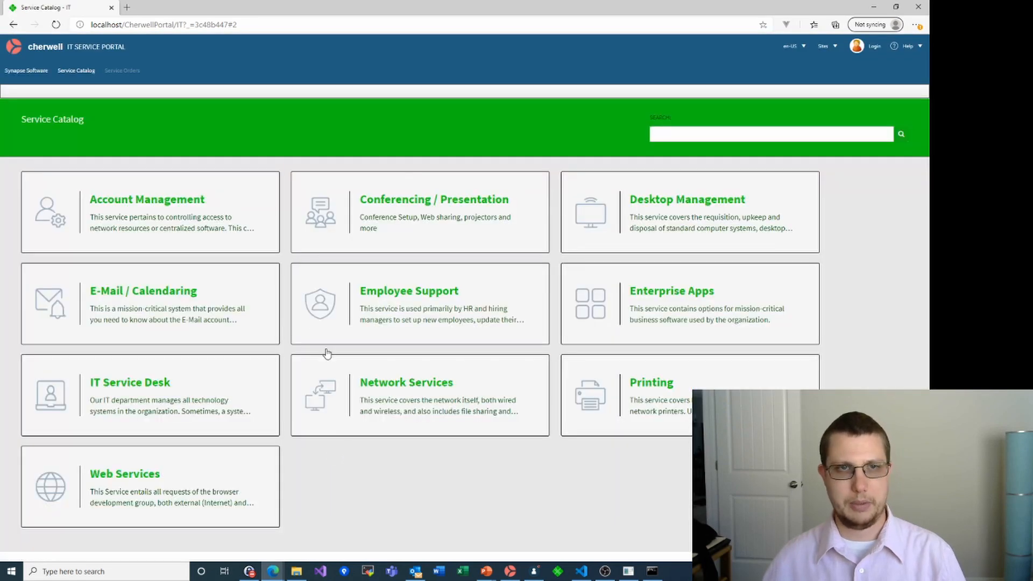
left_click(651, 571)
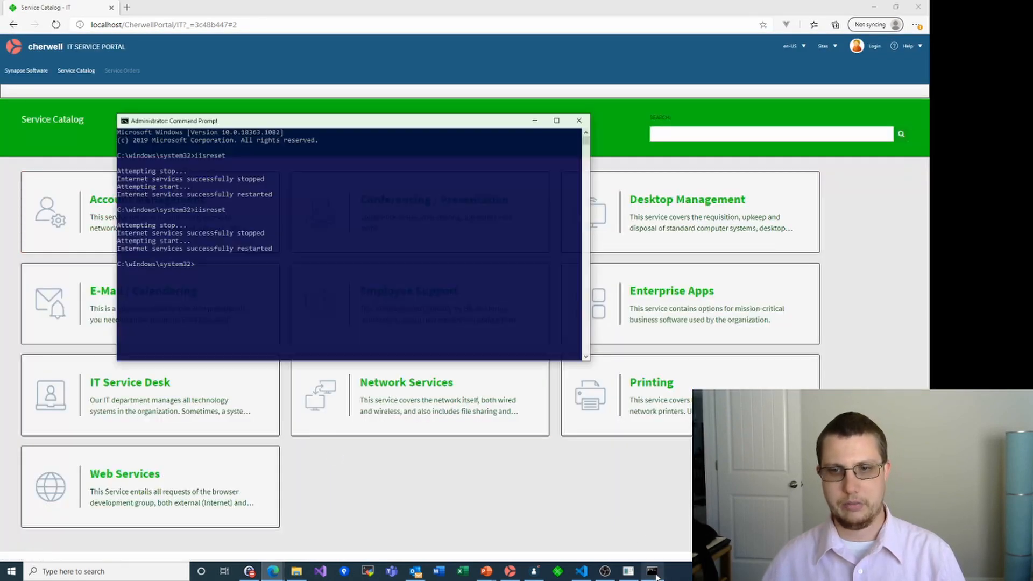
key("Up")
key("Return")
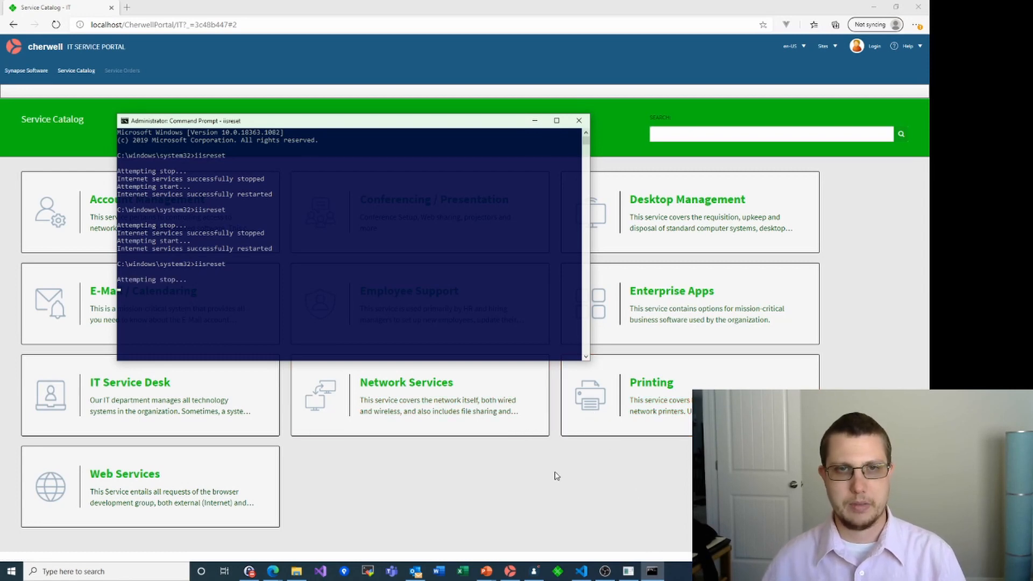
left_click(651, 571)
Reload the portal, view its Service Catalog, then return to the Administrator
left_click(621, 485)
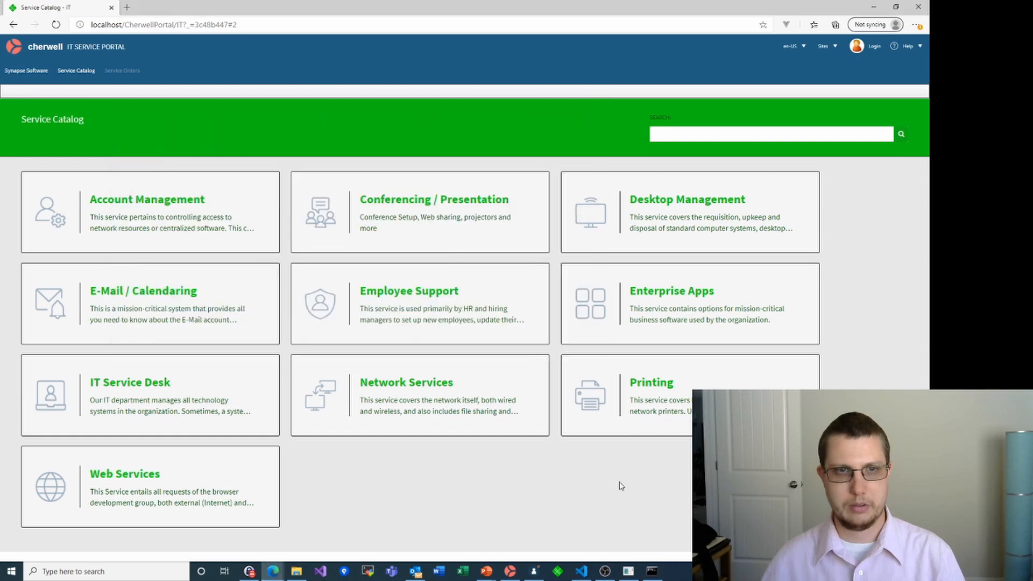
left_click(651, 571)
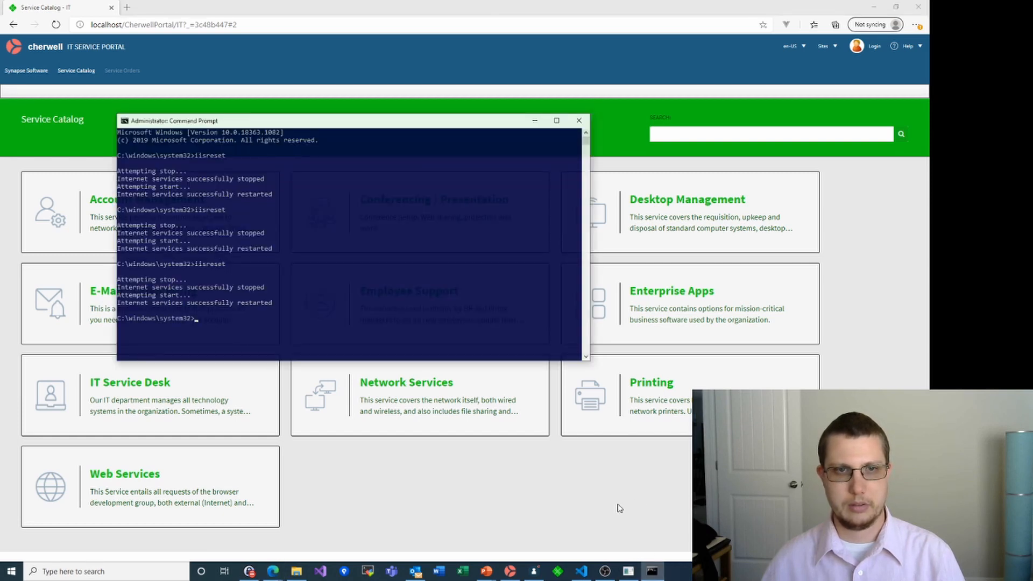
left_click(615, 505)
key("F5")
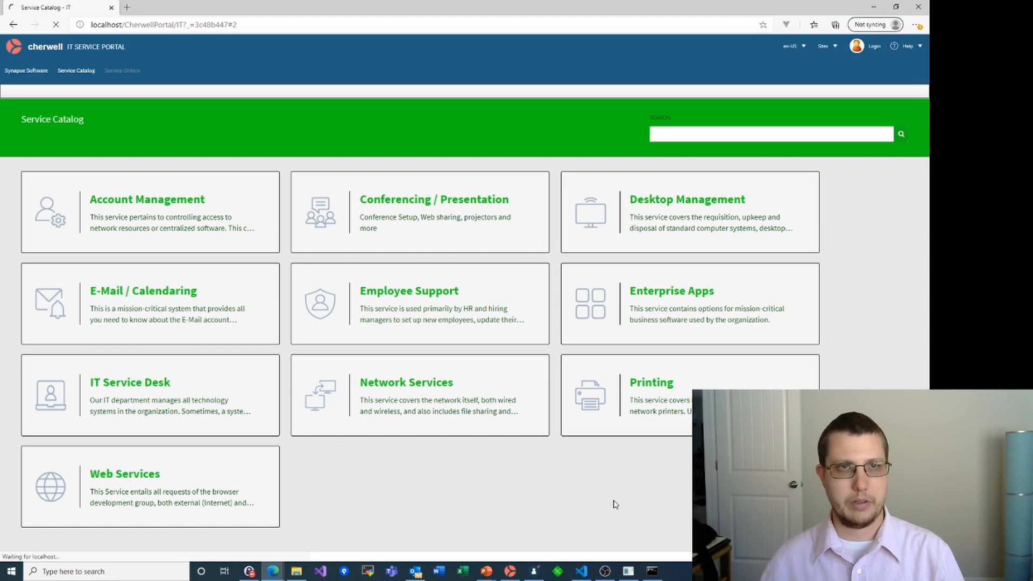
left_click(249, 22)
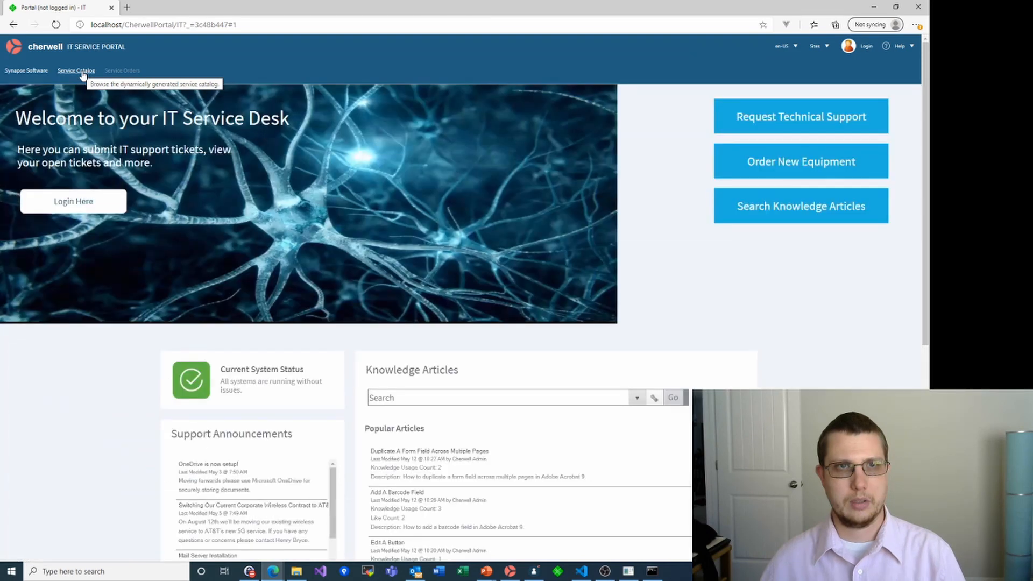
left_click(83, 74)
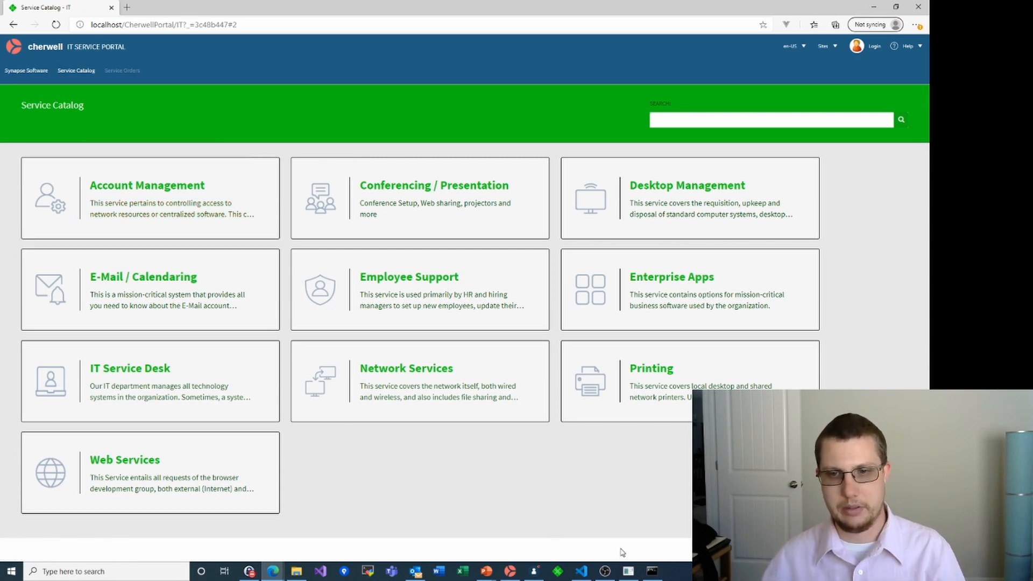
left_click(534, 571)
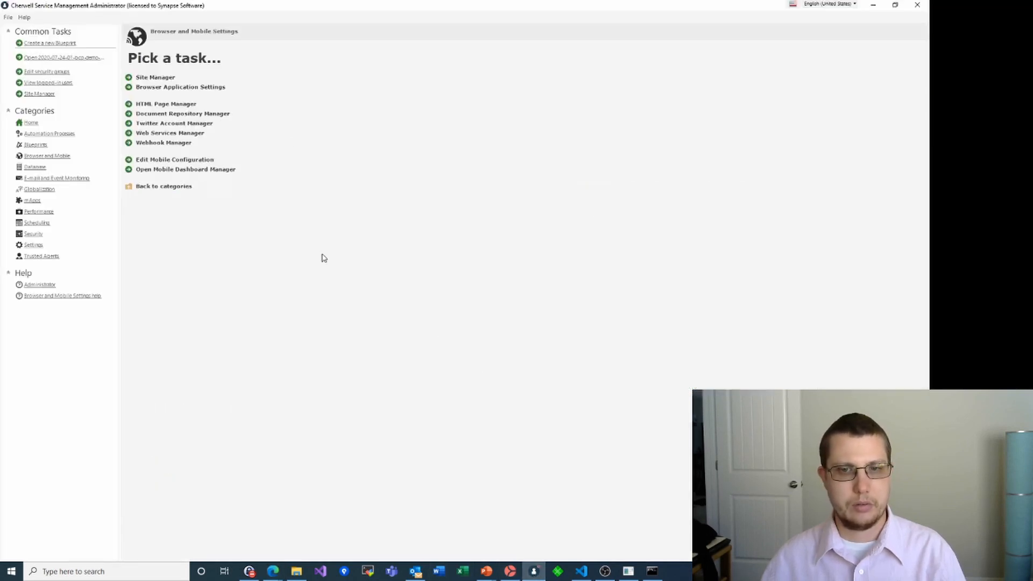
Return to the Report a Bug service record and open Tools > Table Management
left_click(510, 572)
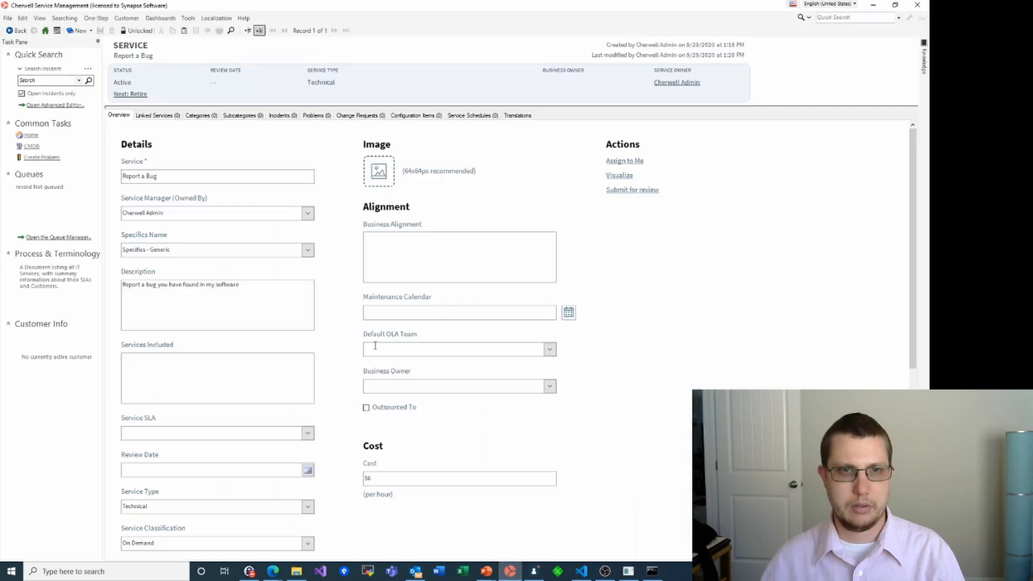
scroll(324, 355, "down", 5)
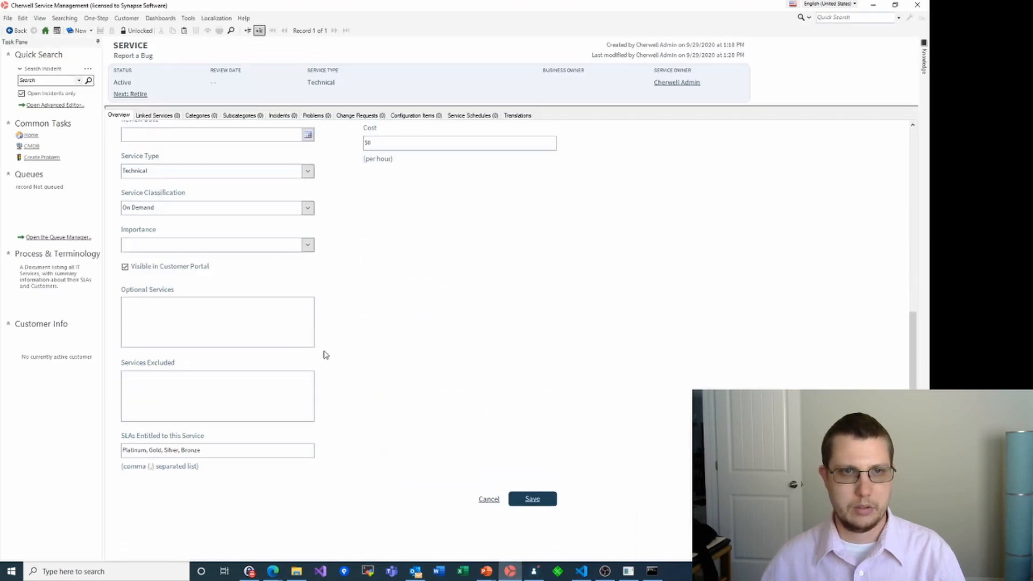
scroll(351, 293, "up", 3)
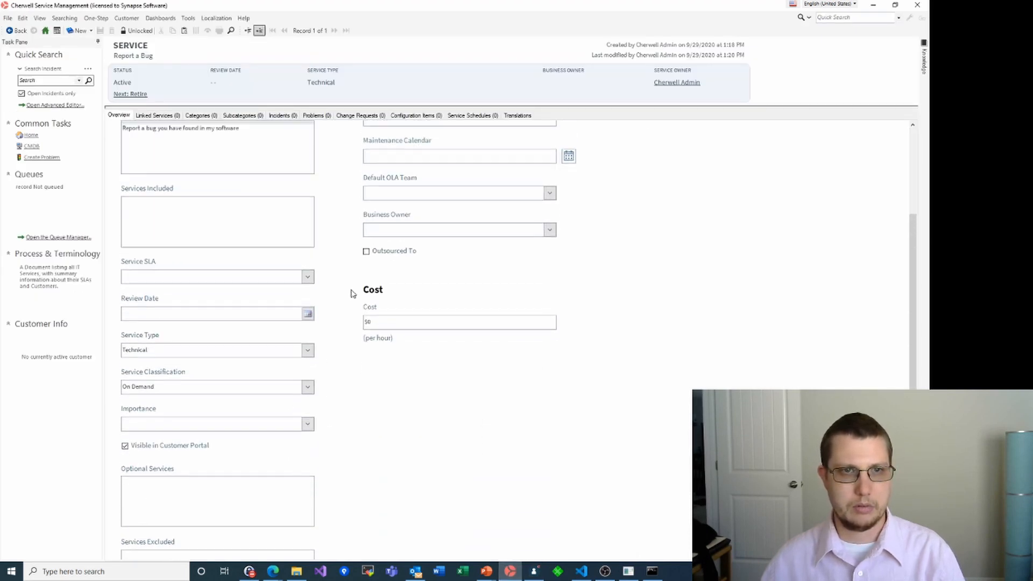
scroll(332, 264, "up", 3)
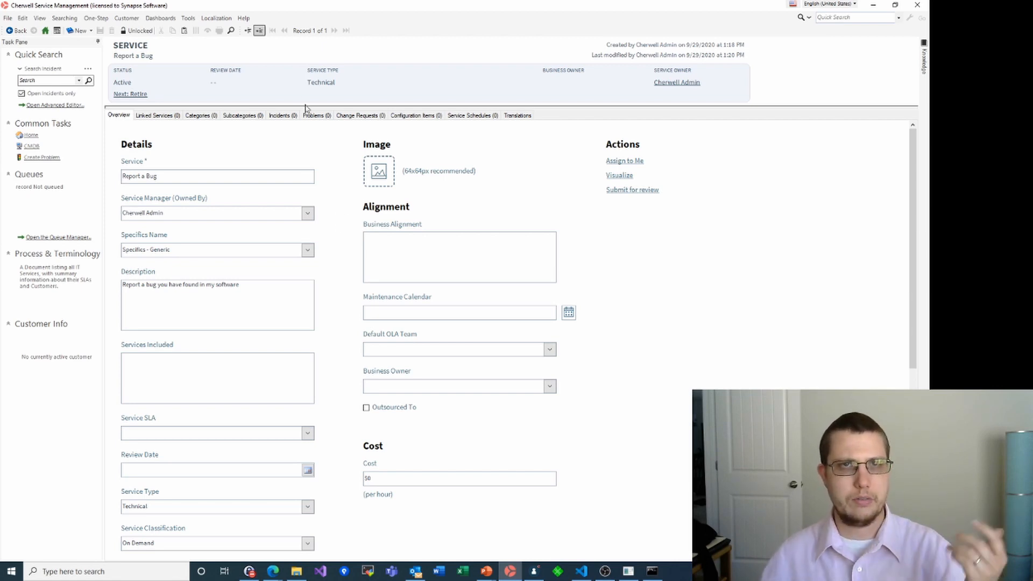
left_click(191, 19)
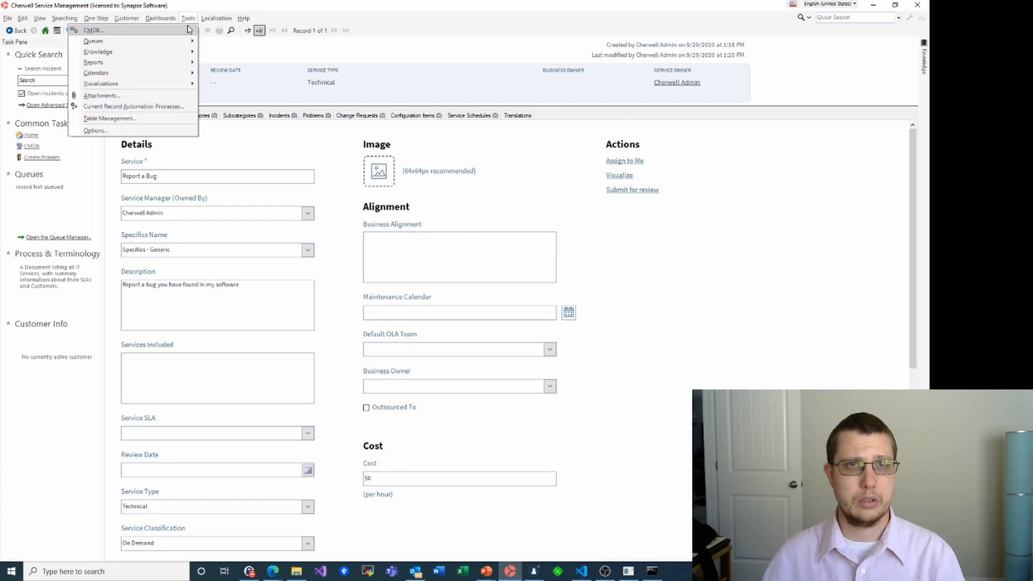
left_click(137, 119)
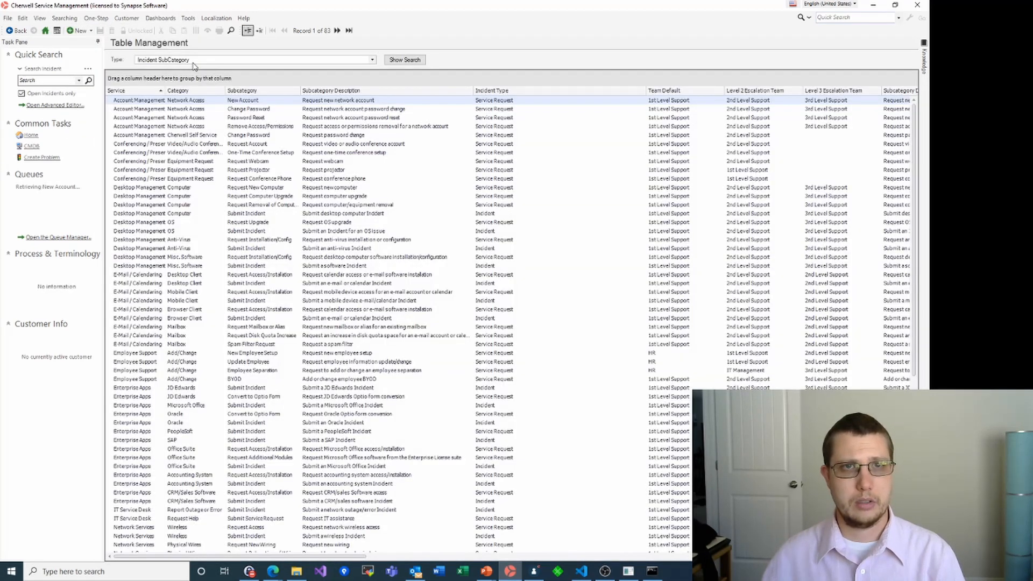
Show the Incident Category table and open the Network Access record as a full form
left_click(210, 61)
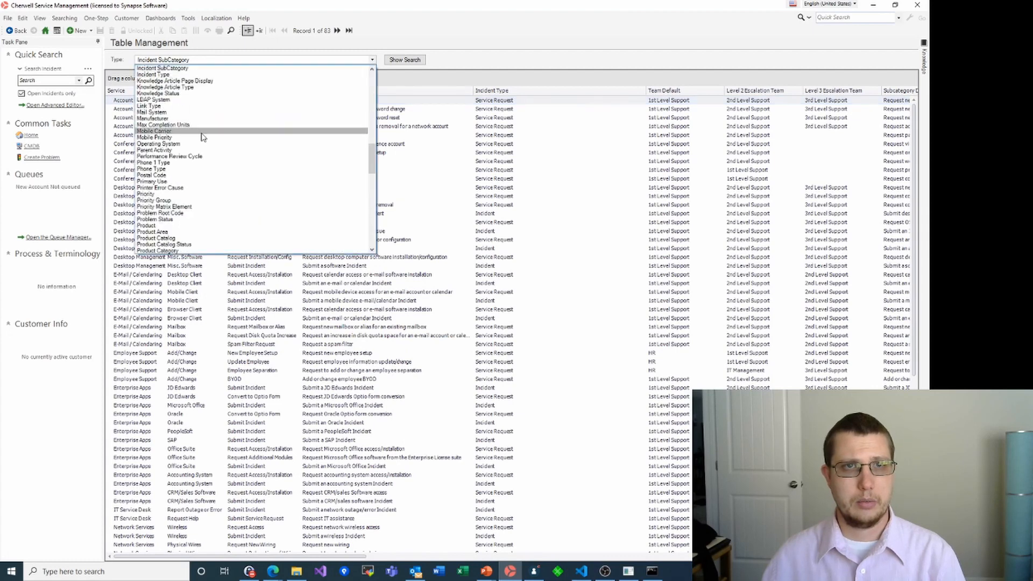
scroll(172, 131, "up", 4)
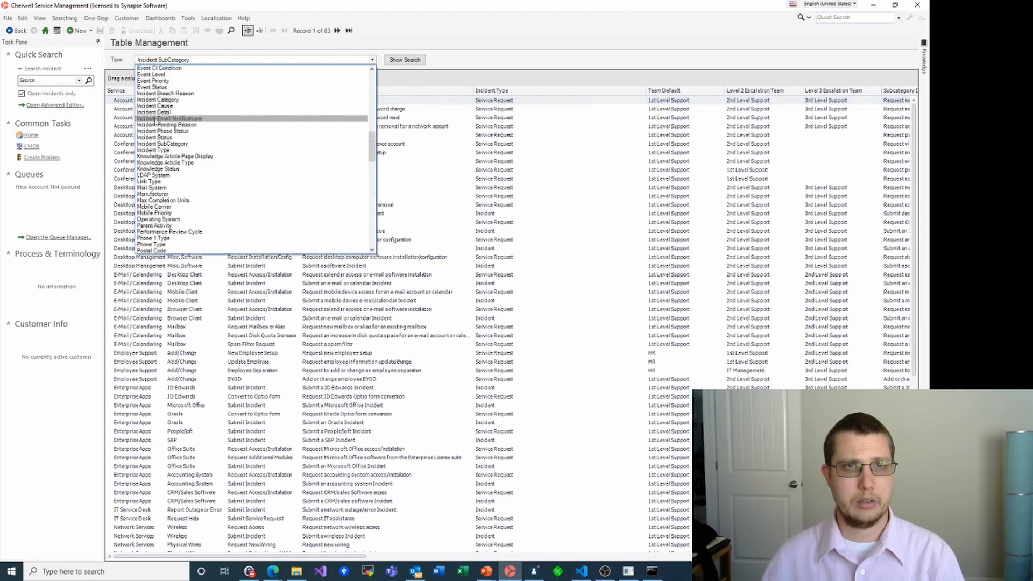
left_click(158, 100)
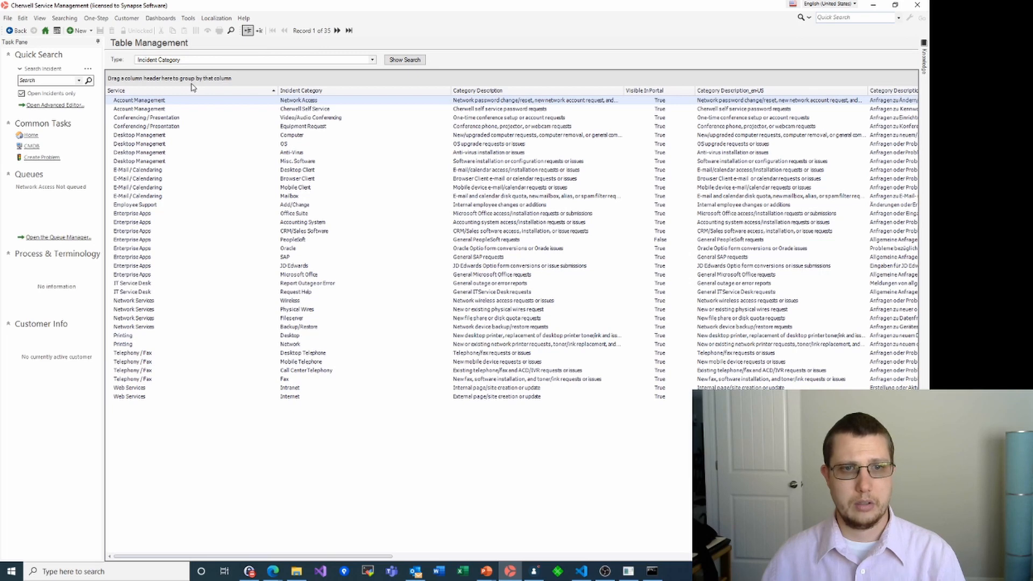
left_click(260, 32)
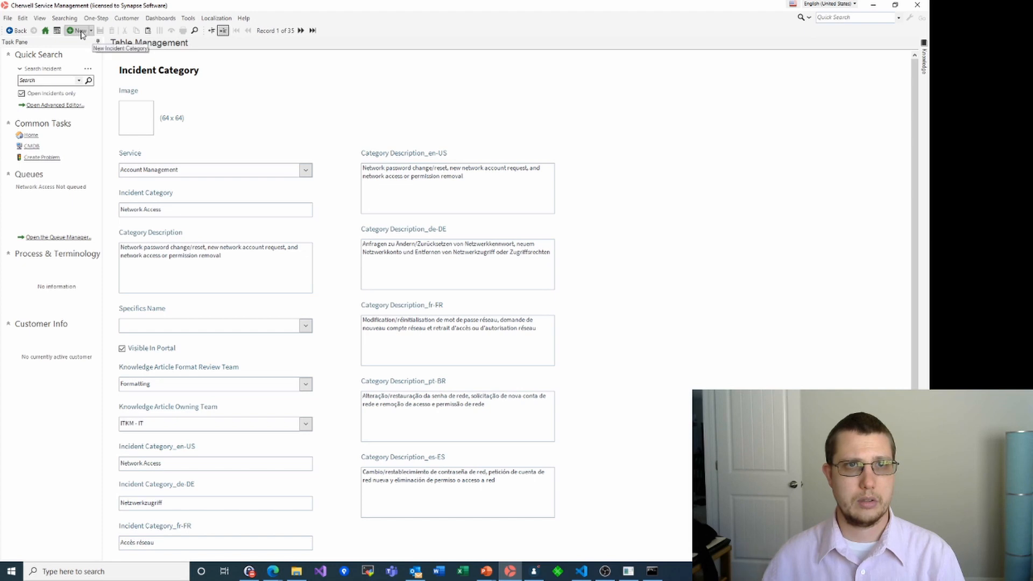
Start a Twilio mApp category under Report a Bug, described 'Report a bug with our Twilio Messaging mApp'
left_click(83, 34)
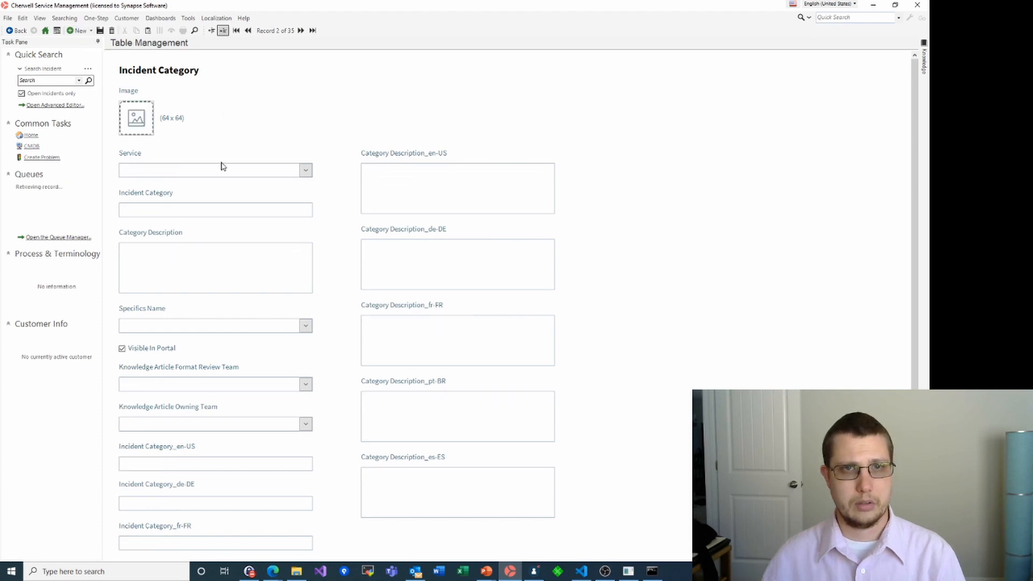
left_click(305, 170)
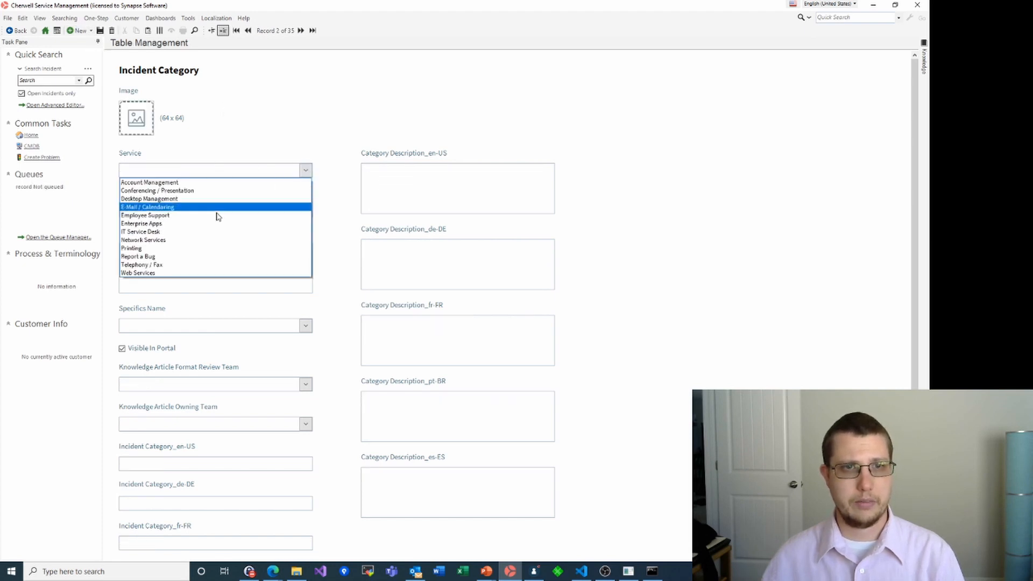
left_click(175, 254)
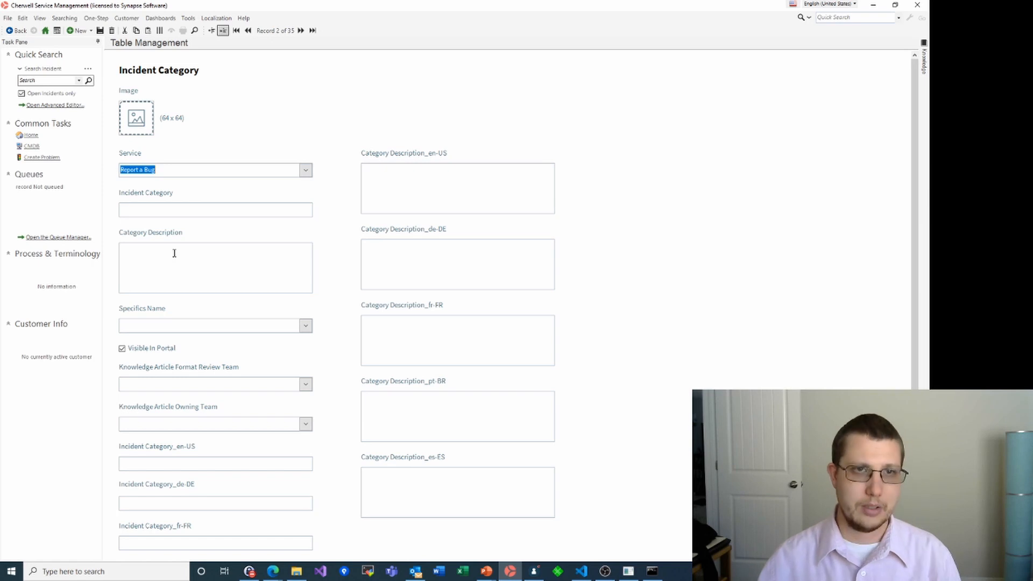
left_click(157, 208)
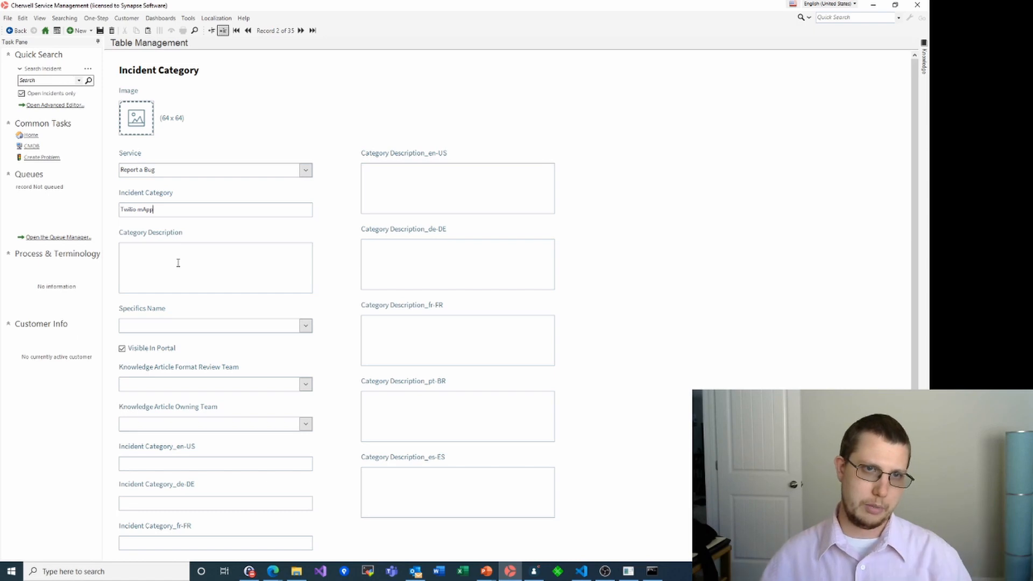
key("Tab")
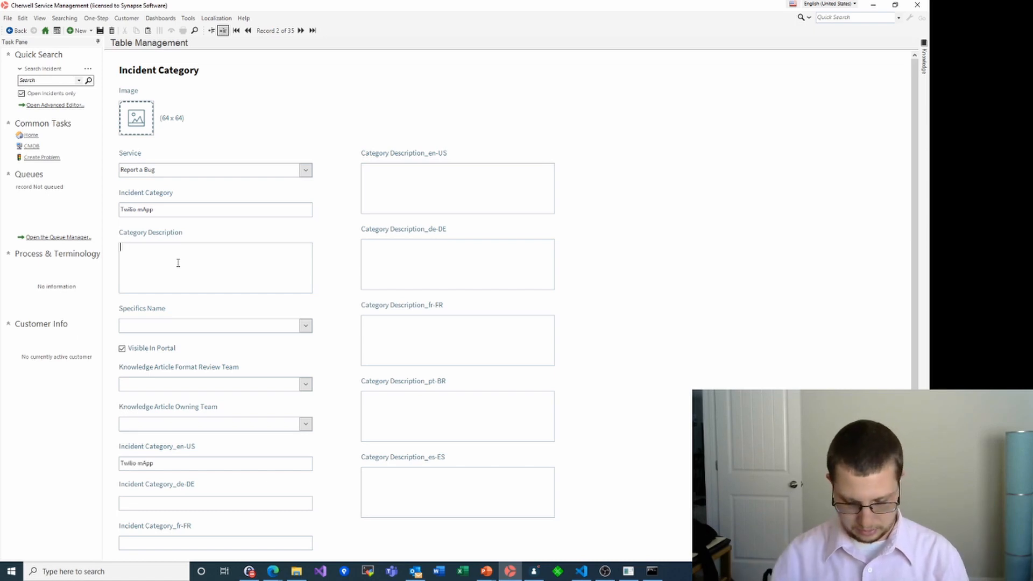
type("An")
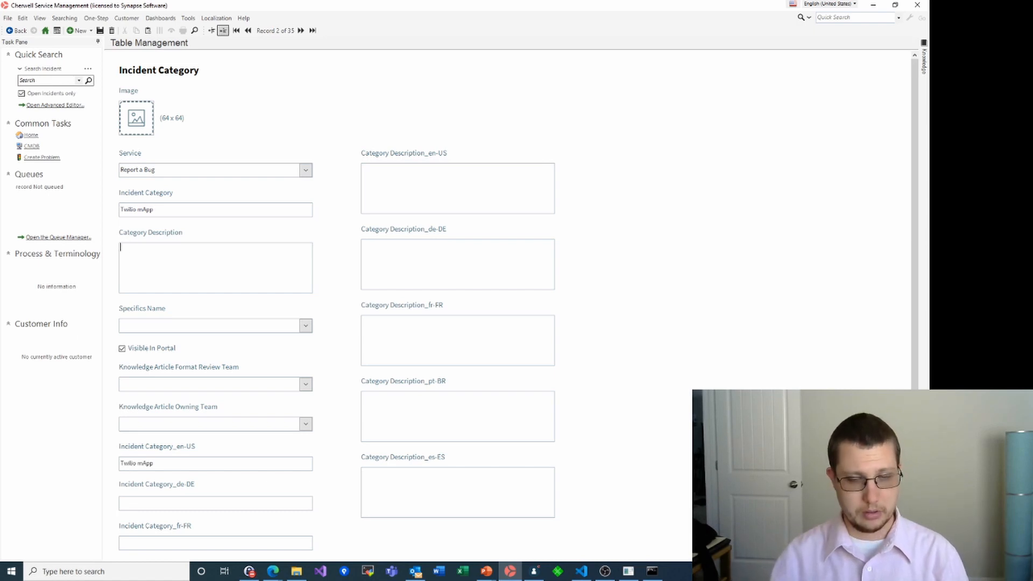
type("Report a bug with our Twilio Messaging mApp")
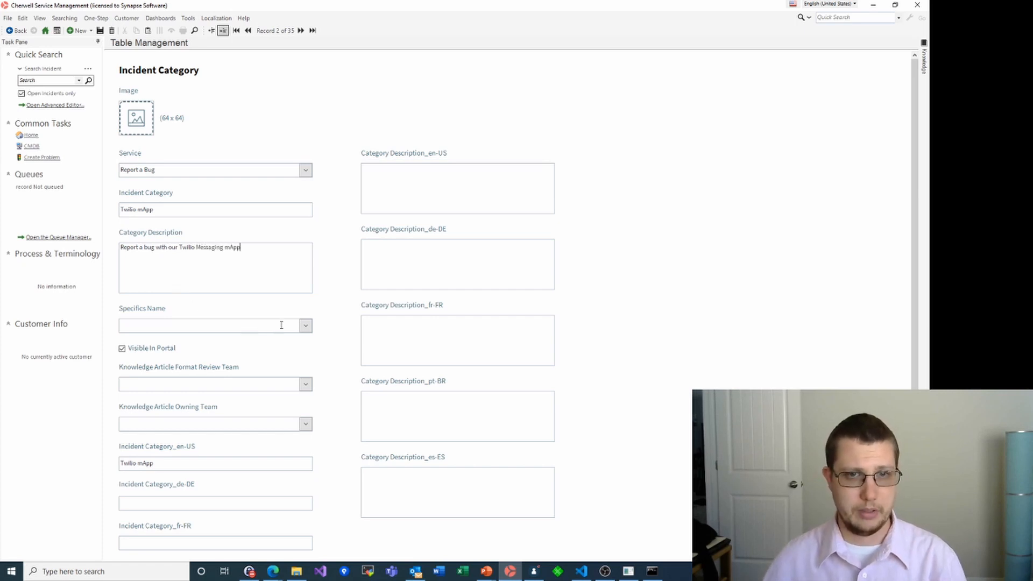
Choose Specifics - Generic for the Twilio mApp category and save it
left_click(305, 326)
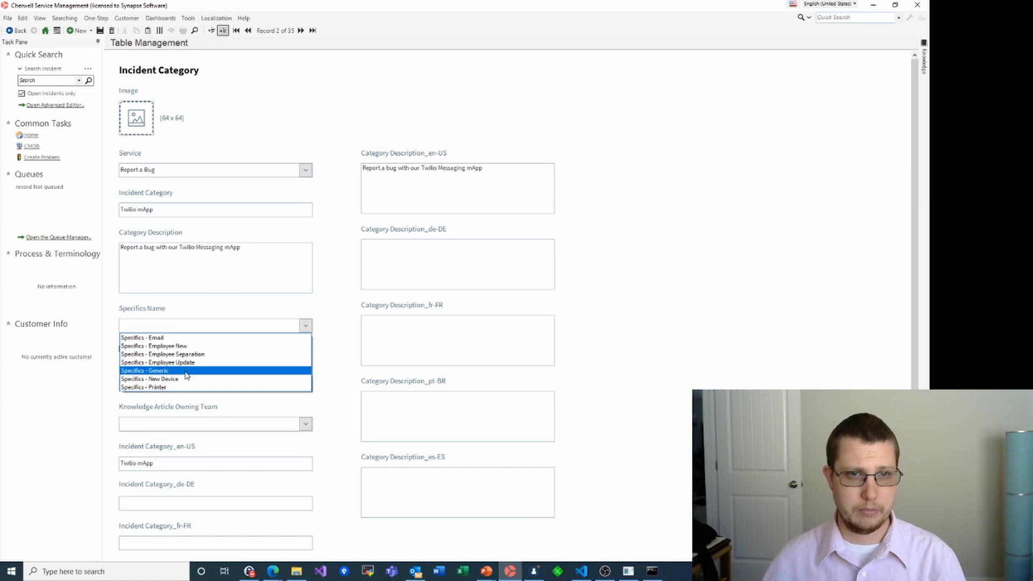
left_click(188, 375)
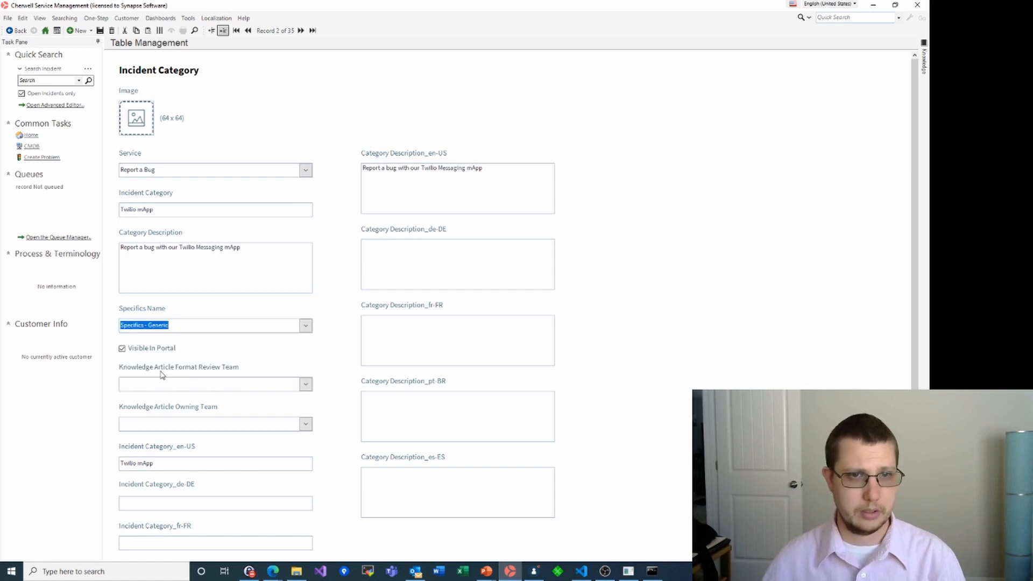
scroll(249, 397, "down", 3)
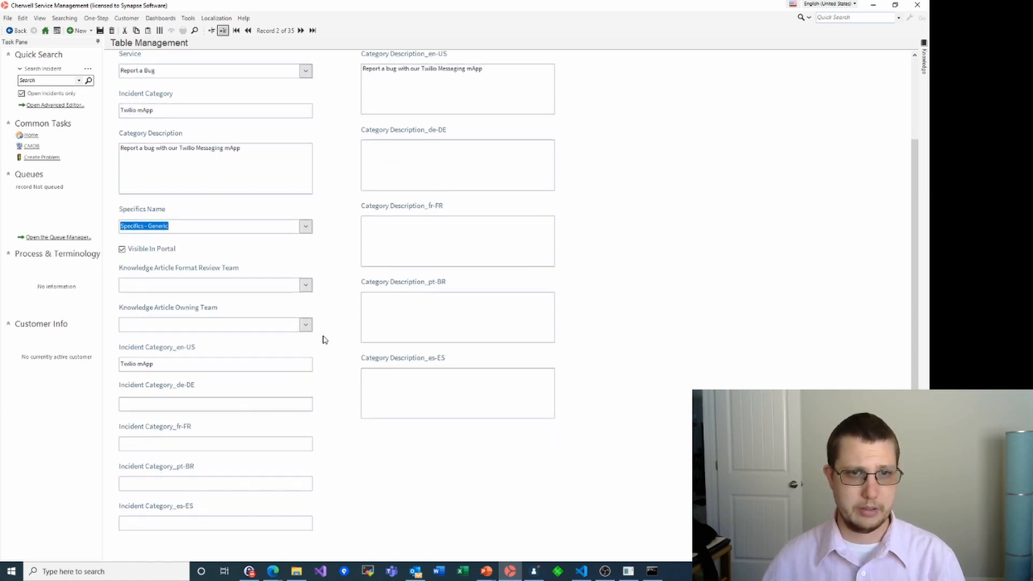
scroll(331, 329, "up", 3)
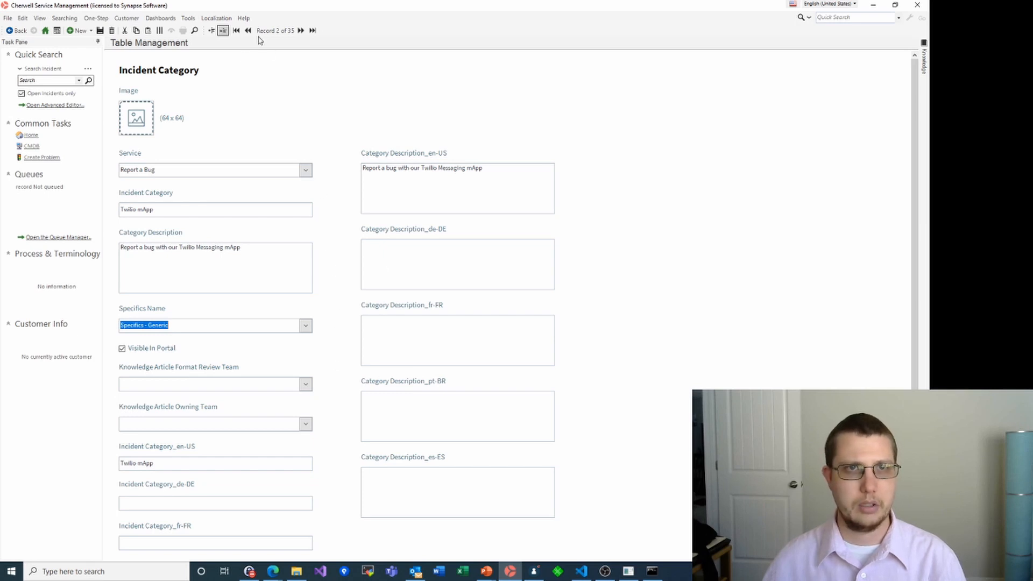
left_click(100, 31)
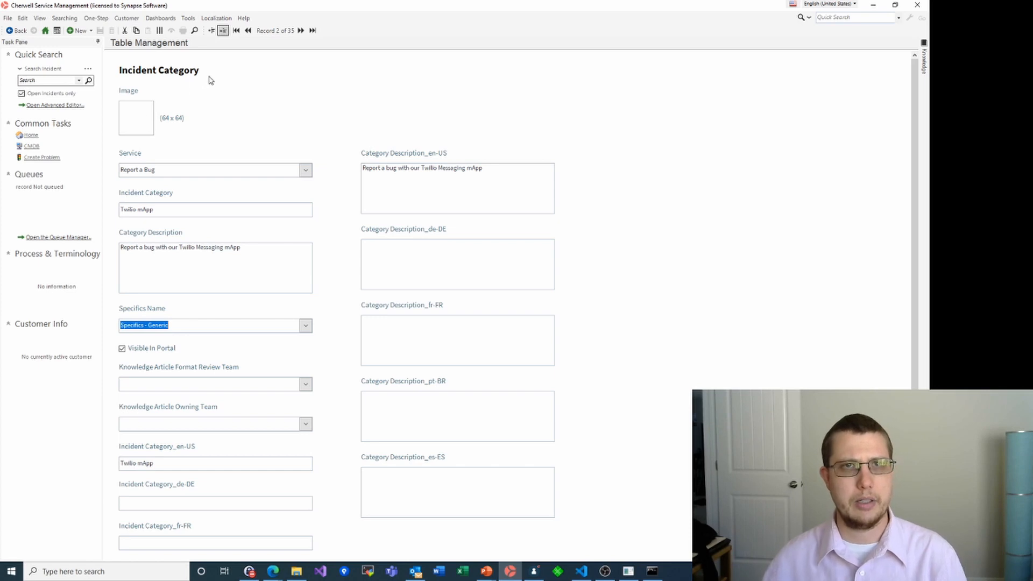
left_click(78, 31)
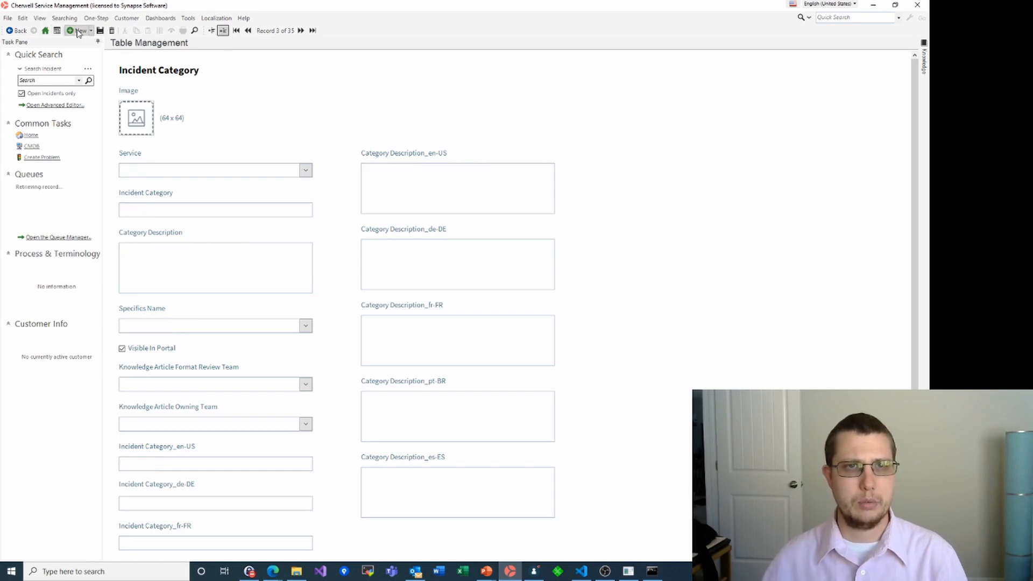
Add an Export Tool category under Report a Bug, described 'Report a bug with the (public beta) export tool'
left_click(305, 170)
left_click(160, 257)
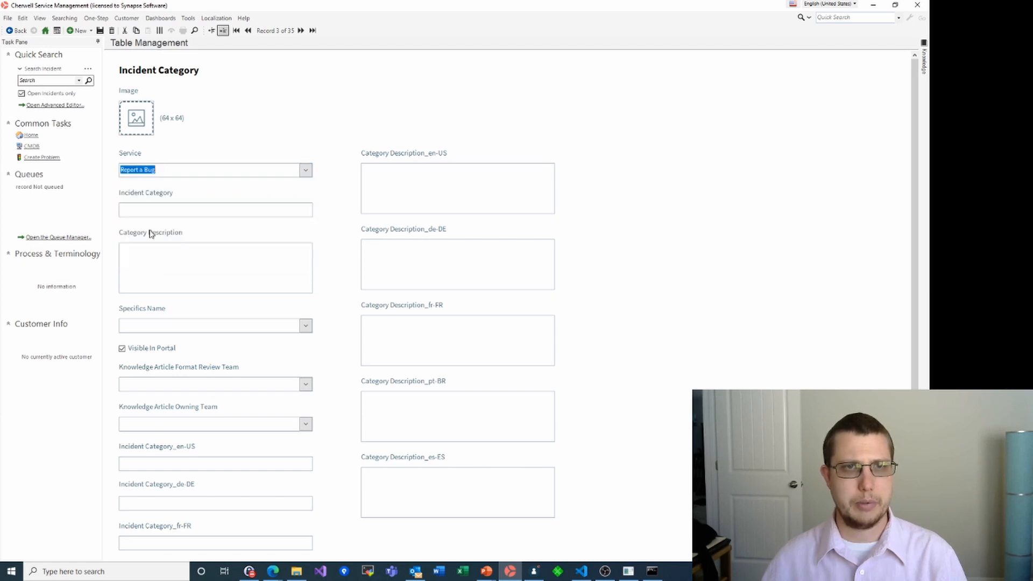
left_click(134, 210)
type("Export")
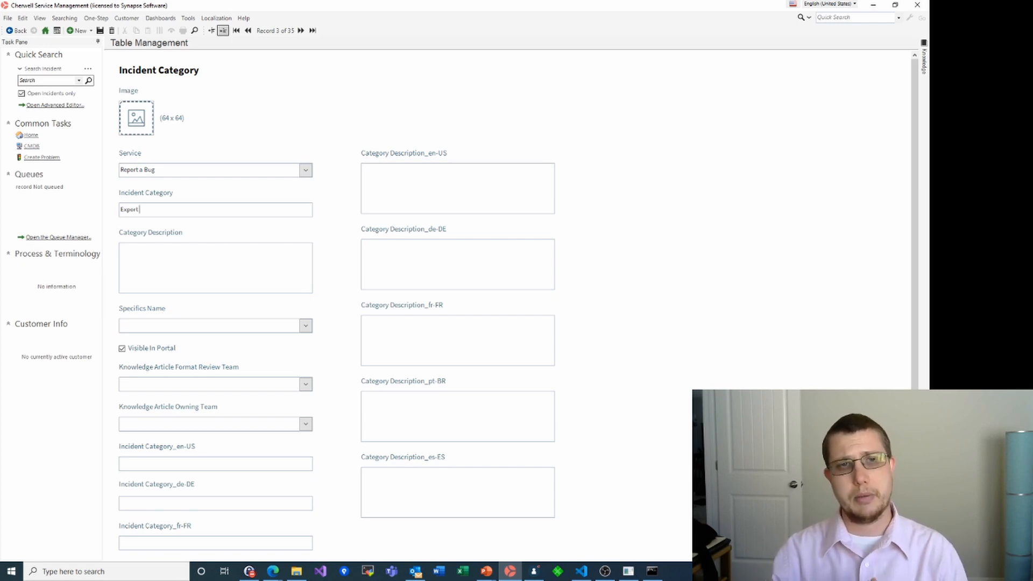
type("Tool")
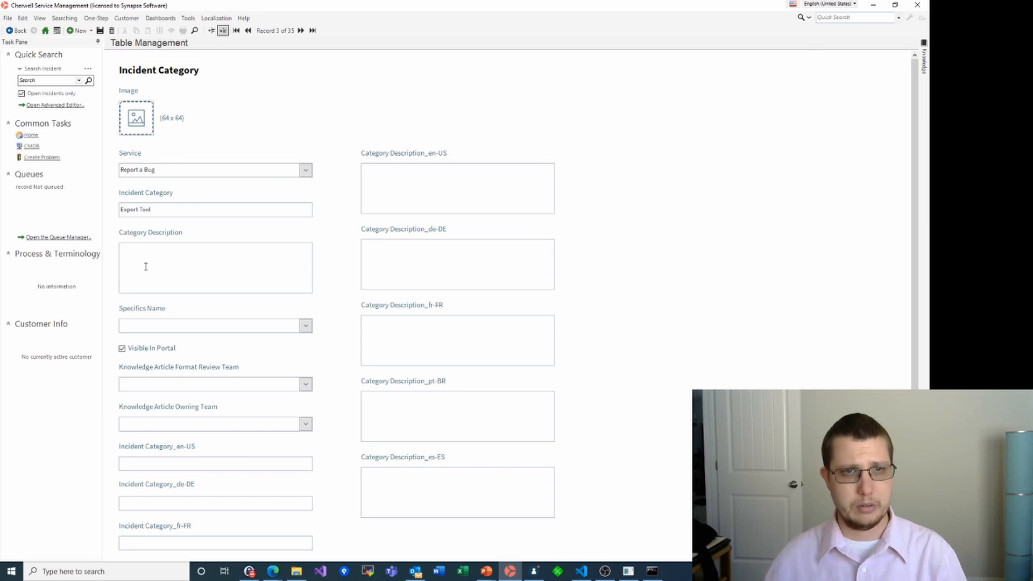
left_click(146, 267)
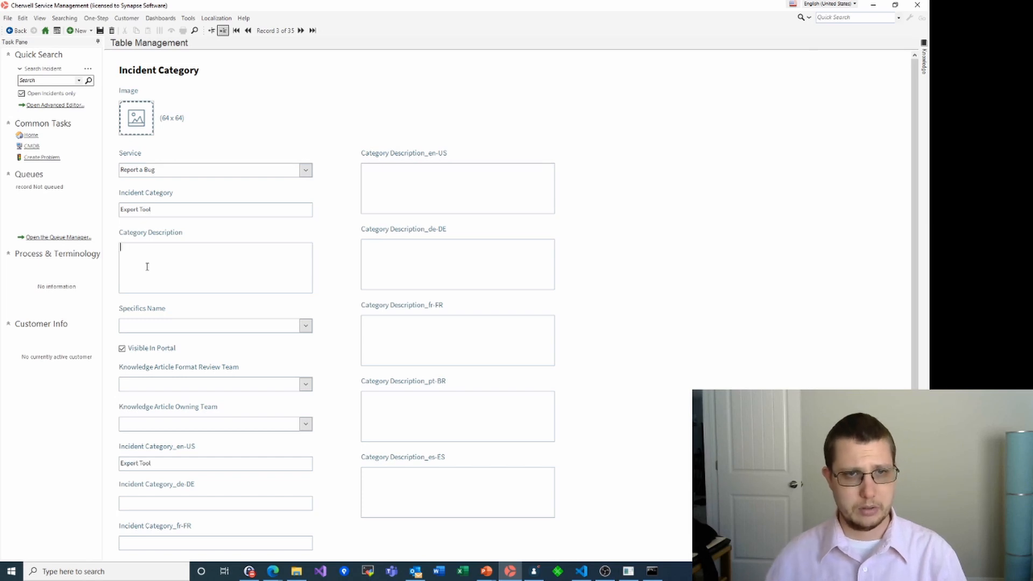
type("Report a bug with the (public beta) export tool")
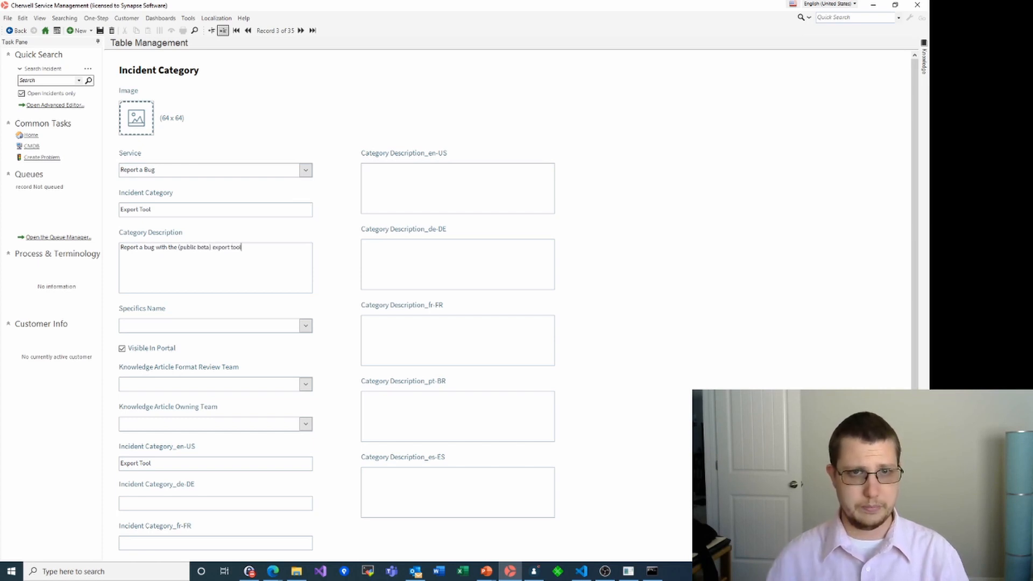
Set Specifics - Generic, save the Export Tool category, and return to the category grid
left_click(305, 325)
left_click(194, 369)
left_click(306, 325)
left_click(189, 370)
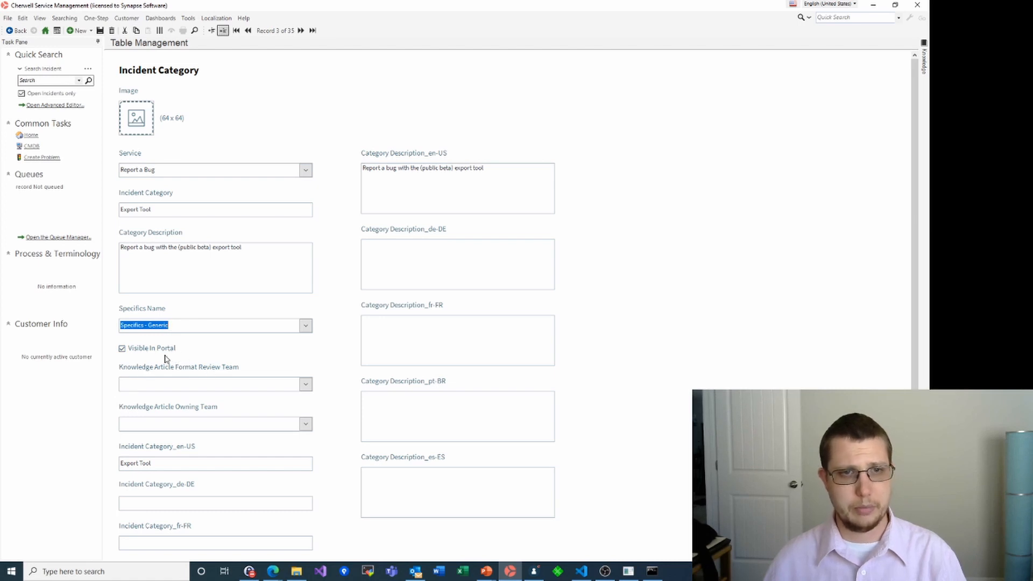
scroll(193, 402, "down", 1)
scroll(193, 403, "up", 1)
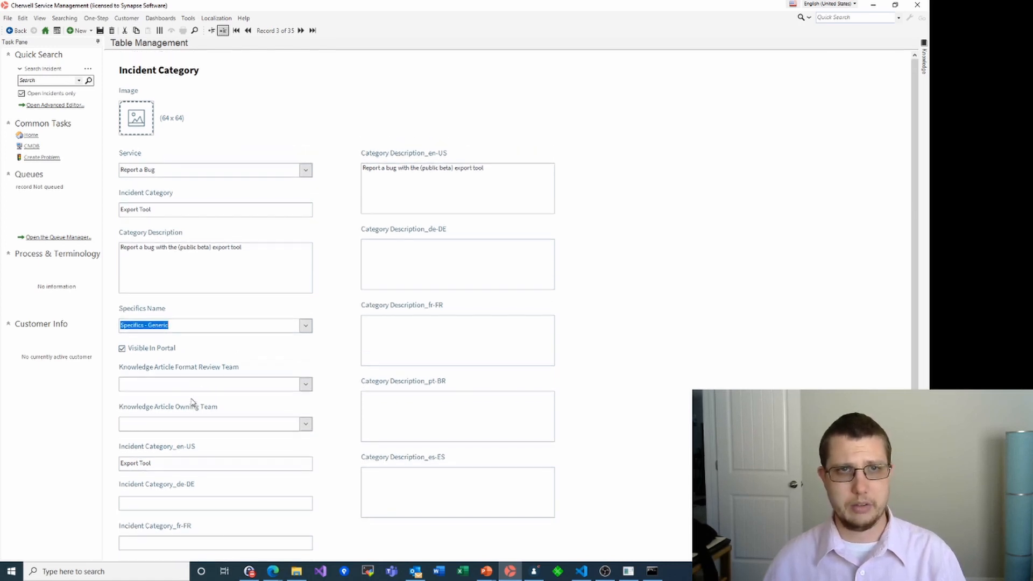
left_click(101, 31)
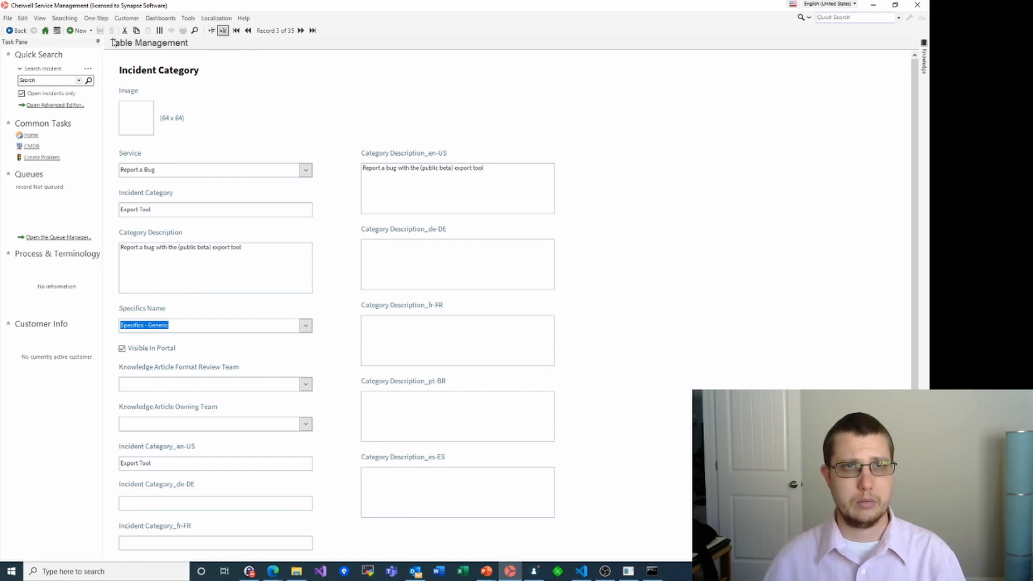
left_click(211, 32)
left_click(196, 60)
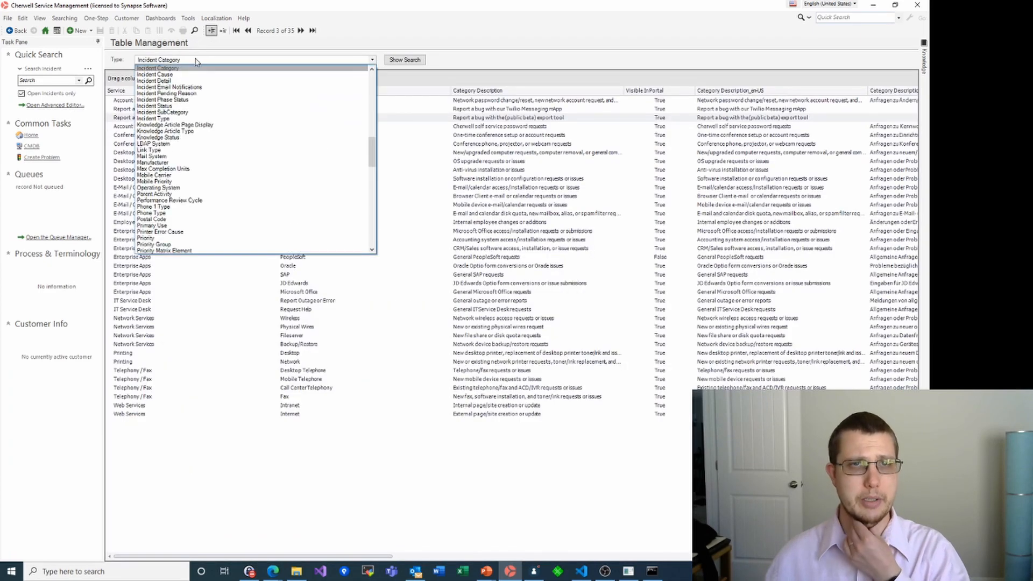
Start a new Incident SubCategory record for Report a Bug's Twilio mApp category
left_click(167, 112)
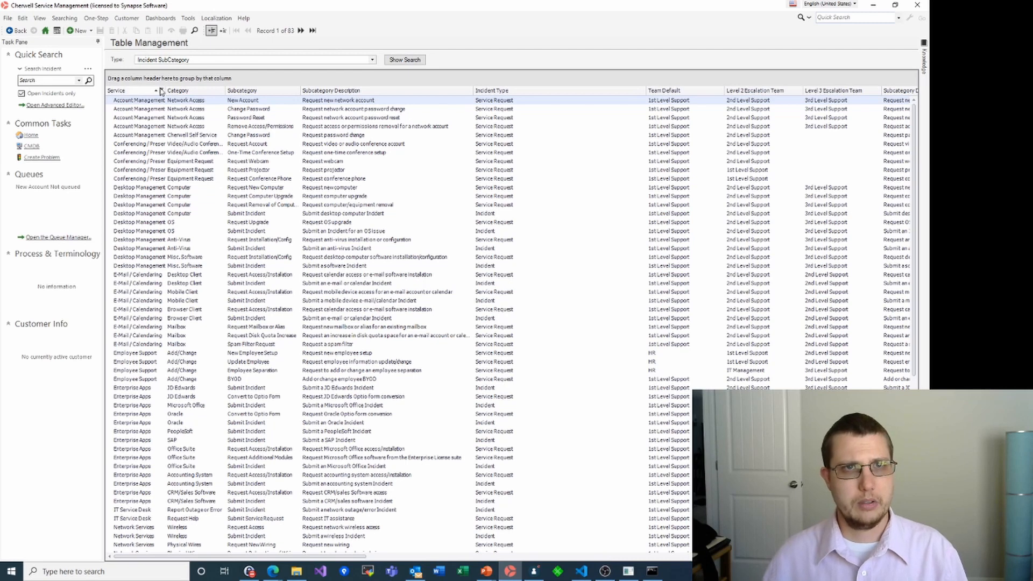
left_click(77, 31)
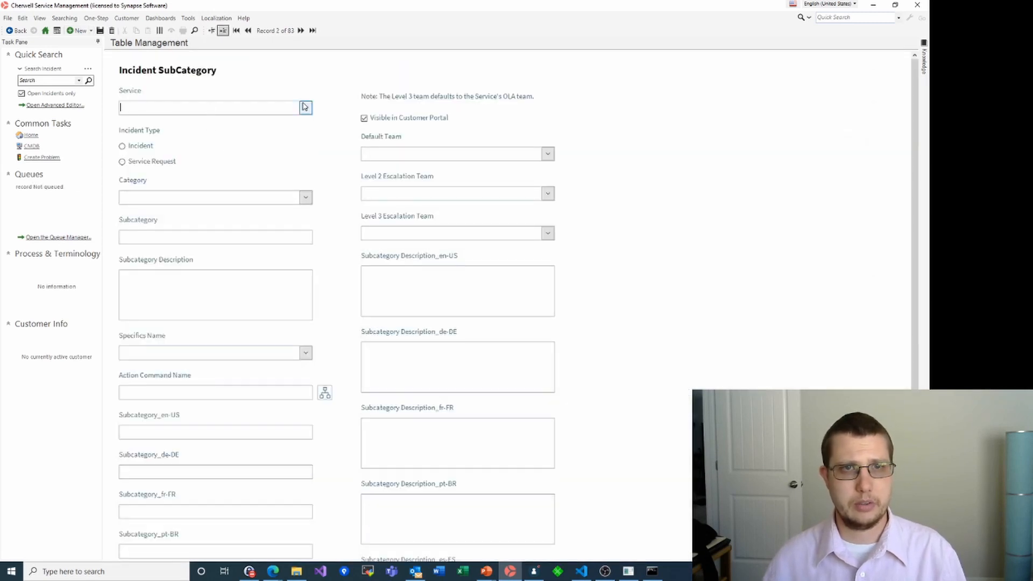
left_click(305, 108)
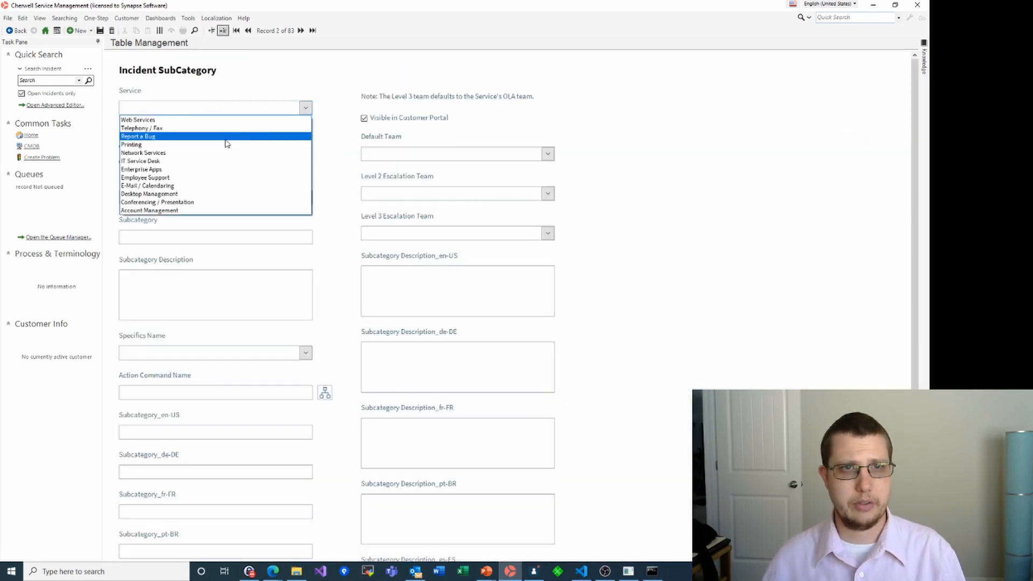
left_click(162, 136)
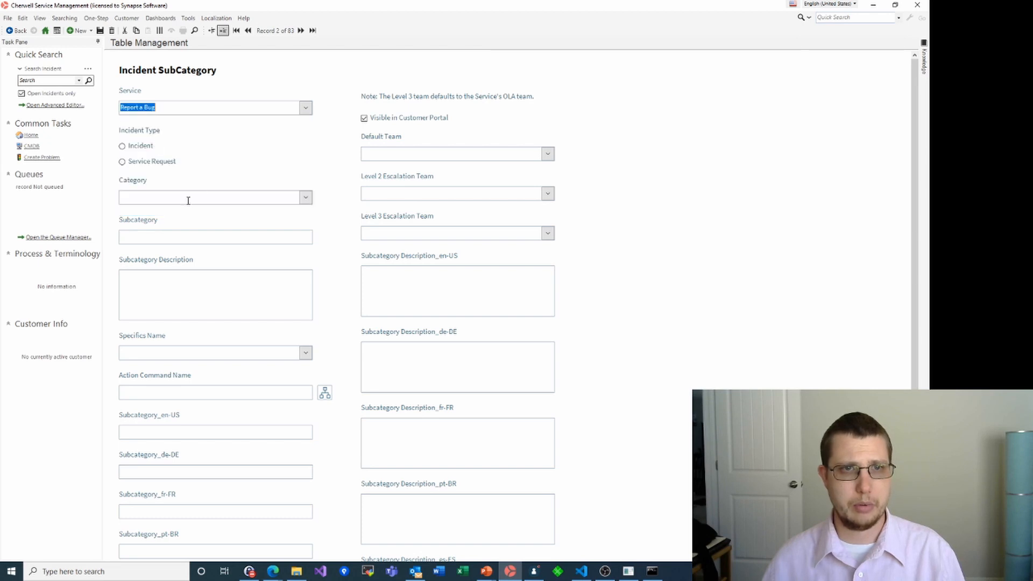
left_click(305, 197)
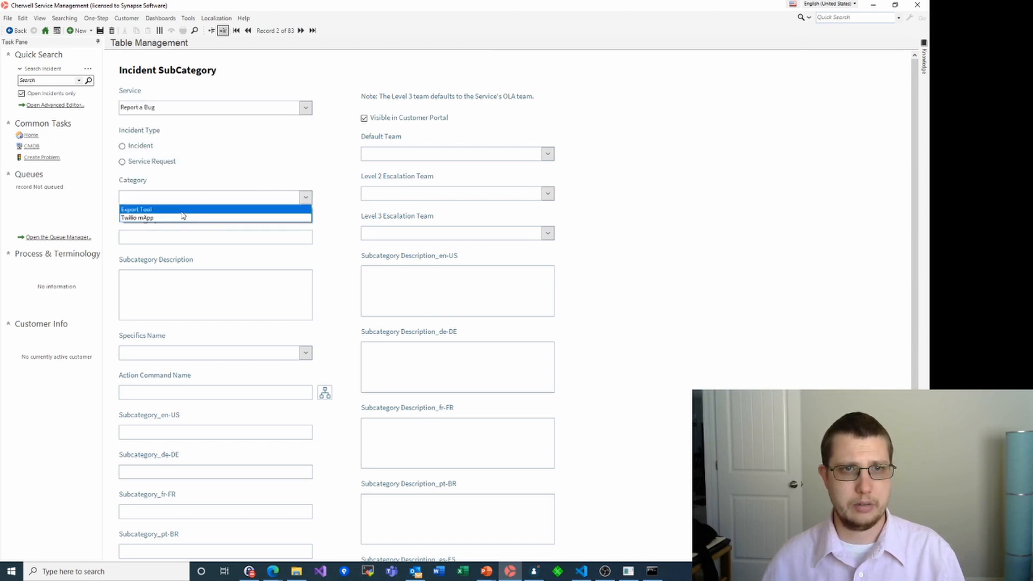
left_click(161, 218)
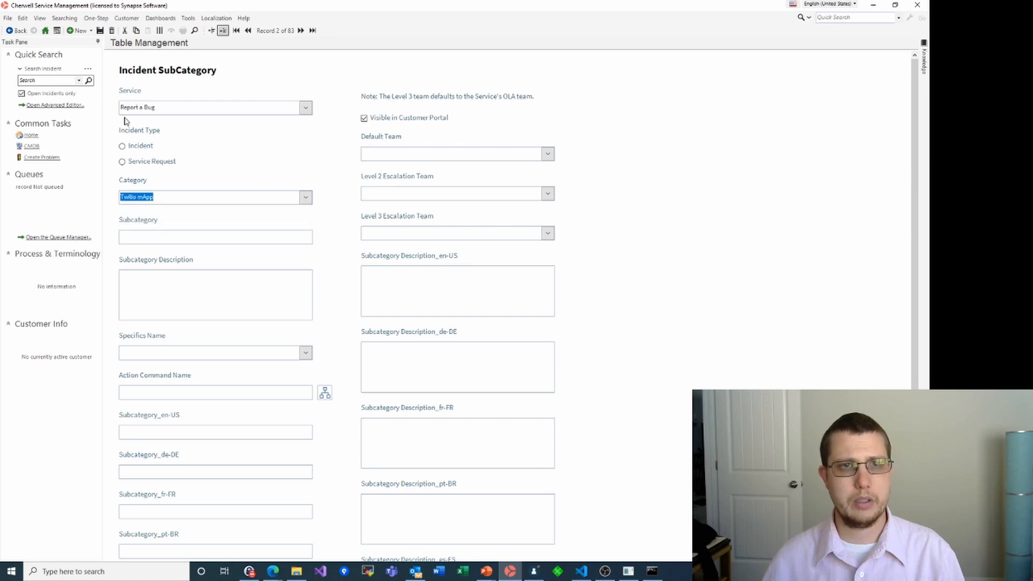
Make it an Incident type with subcategory and description 'Report a bug'
left_click(122, 147)
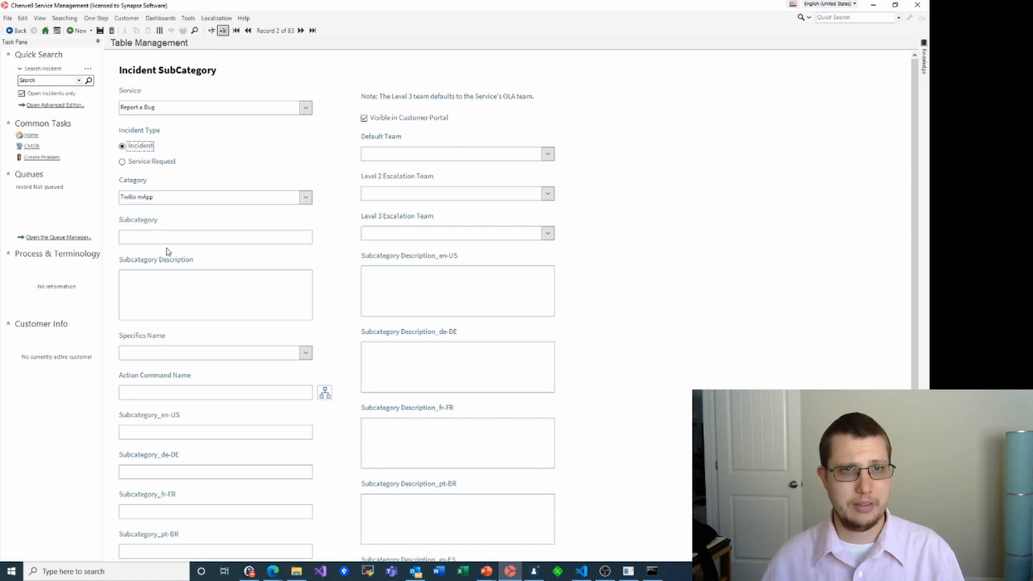
left_click(148, 236)
type("Repor")
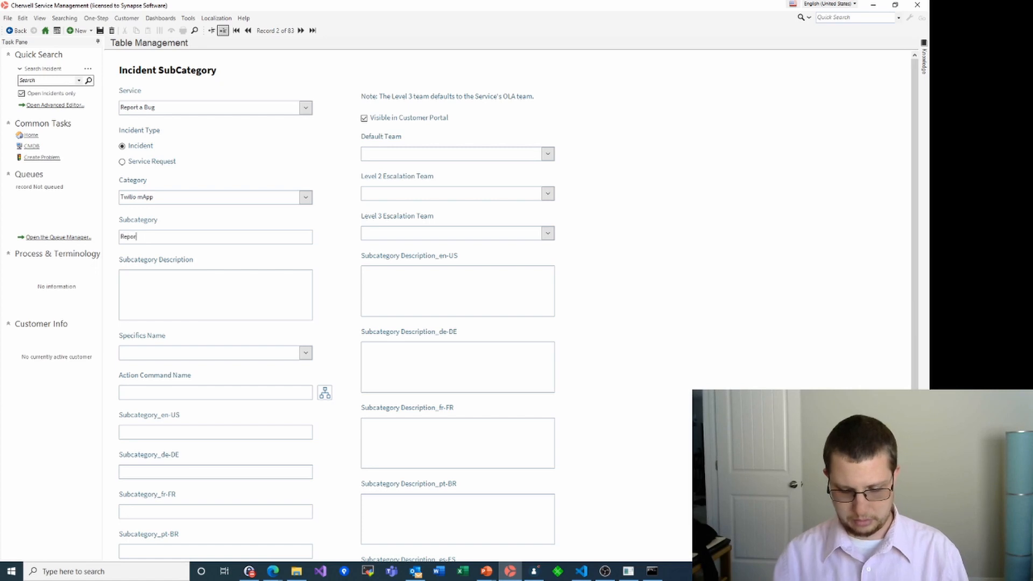
type("t a bug")
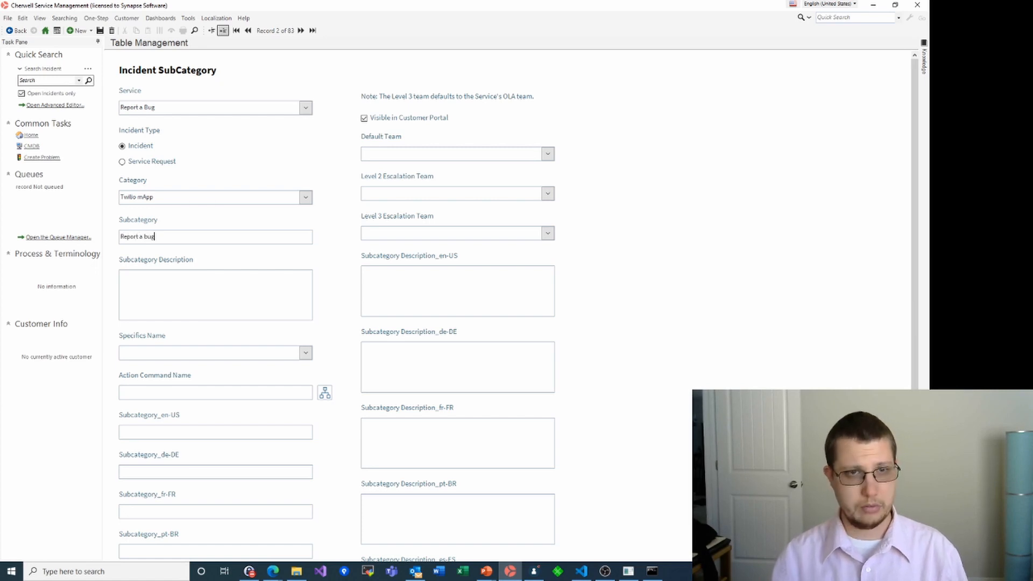
left_click(172, 288)
type("Report a bug")
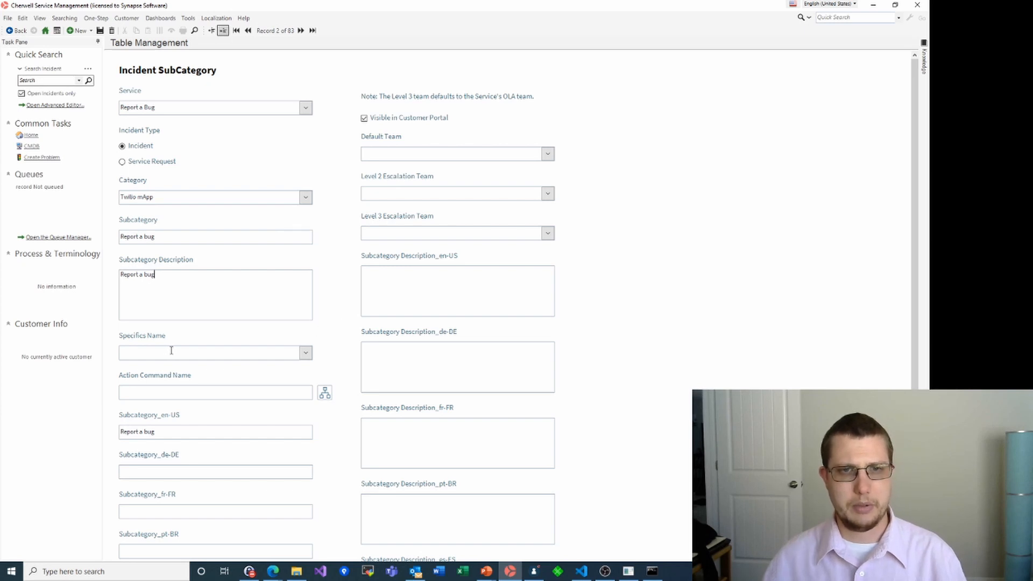
scroll(340, 359, "down", 3)
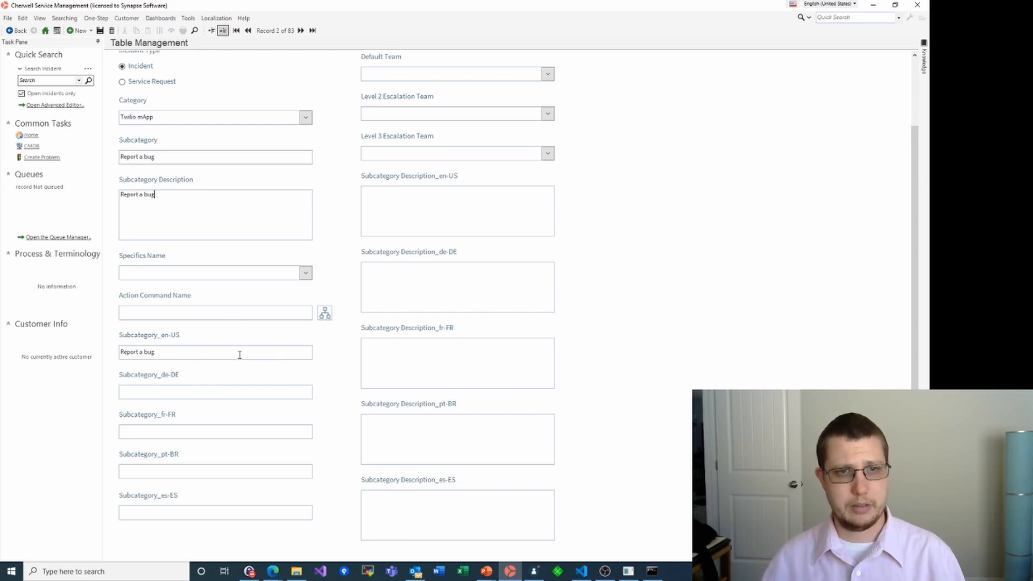
scroll(332, 409, "up", 3)
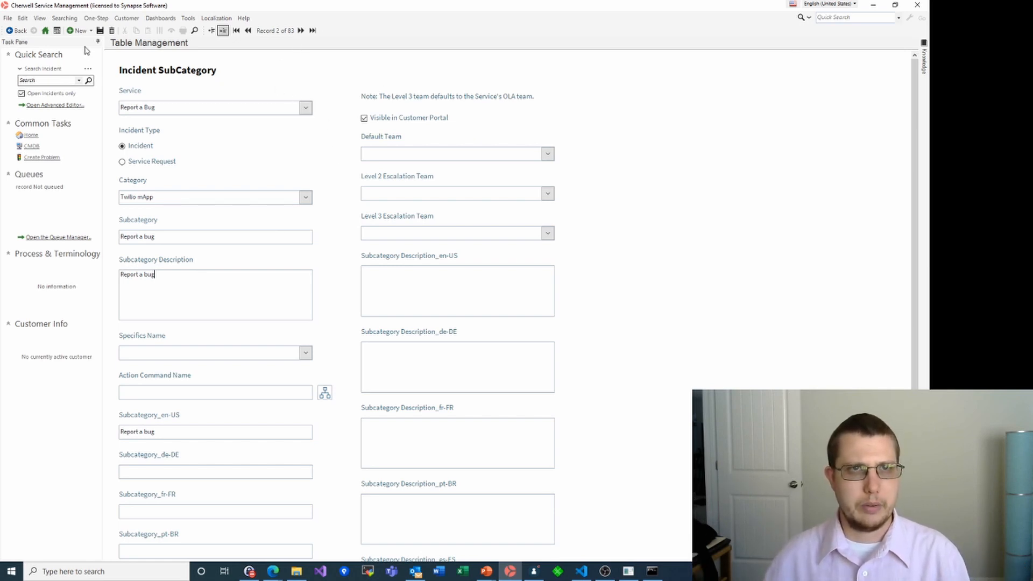
Save the Twilio mApp subcategory and start an Incident subcategory for Report a Bug's Export Tool
left_click(100, 31)
left_click(80, 30)
left_click(306, 108)
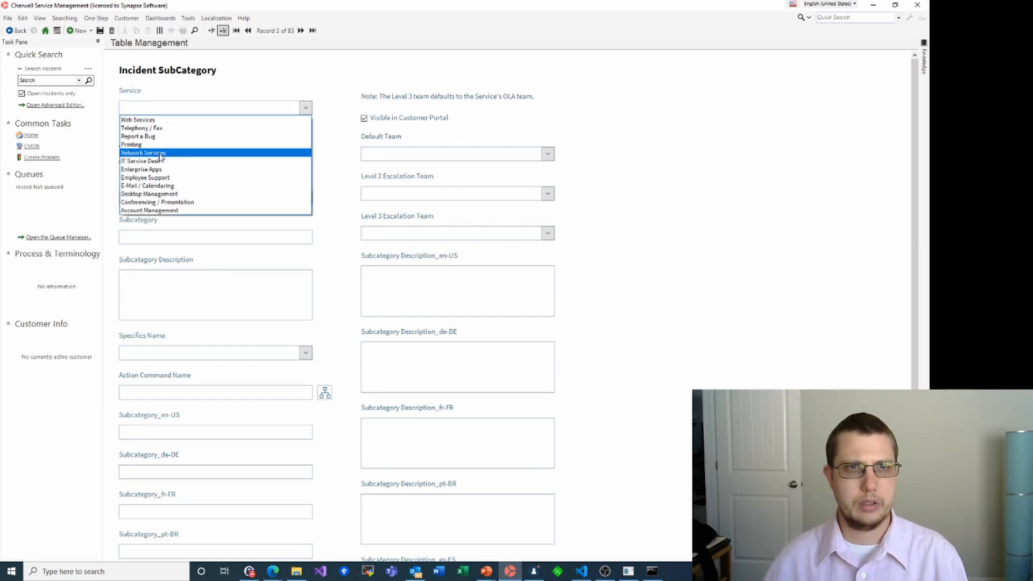
left_click(141, 136)
left_click(133, 148)
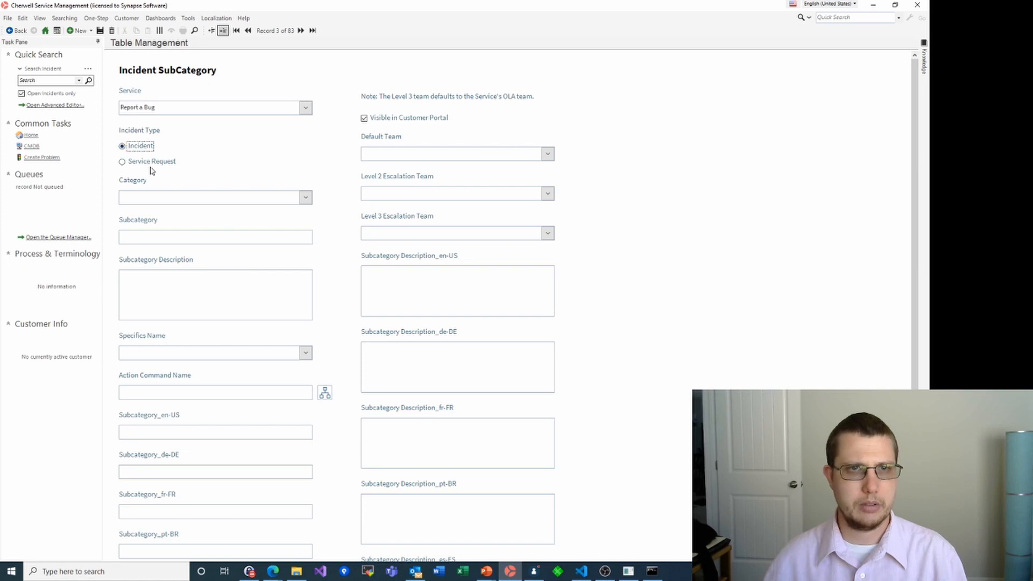
left_click(305, 197)
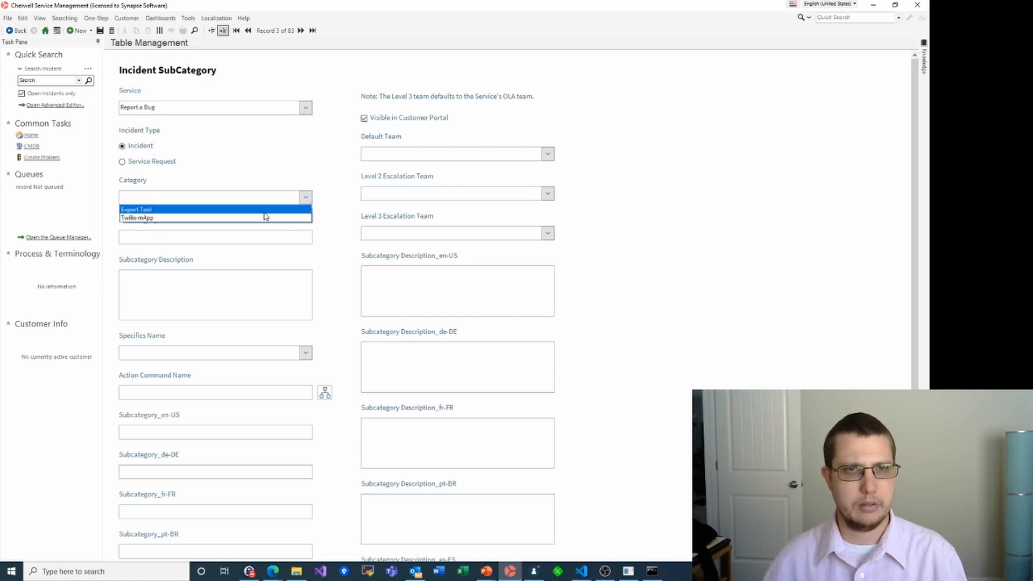
left_click(156, 209)
Enter 'Report a bug' as subcategory and description, and save the Export Tool subcategory
left_click(146, 237)
type("Report a bug")
left_click(158, 294)
type("Report a bug")
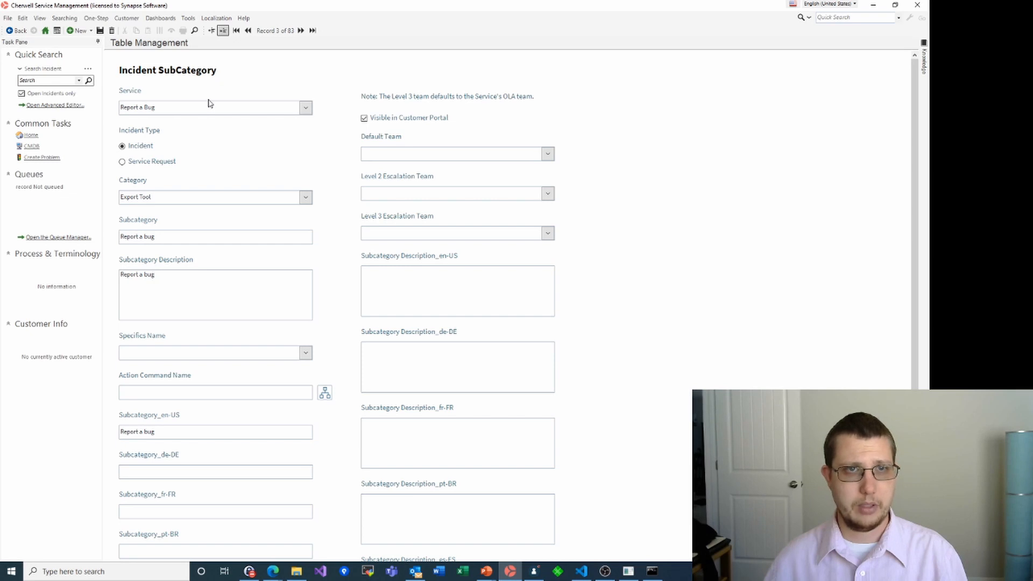
left_click(100, 30)
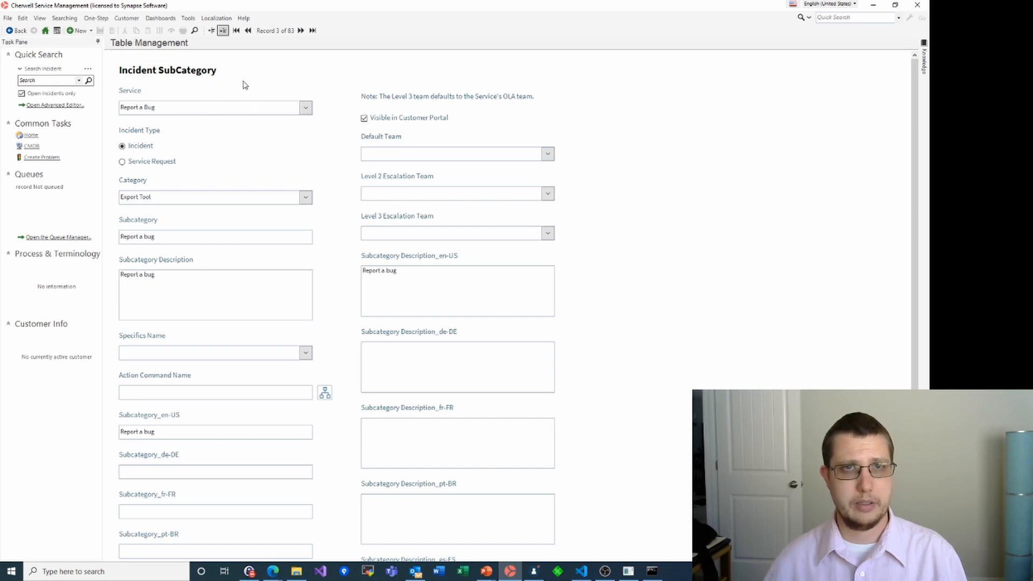
left_click(274, 570)
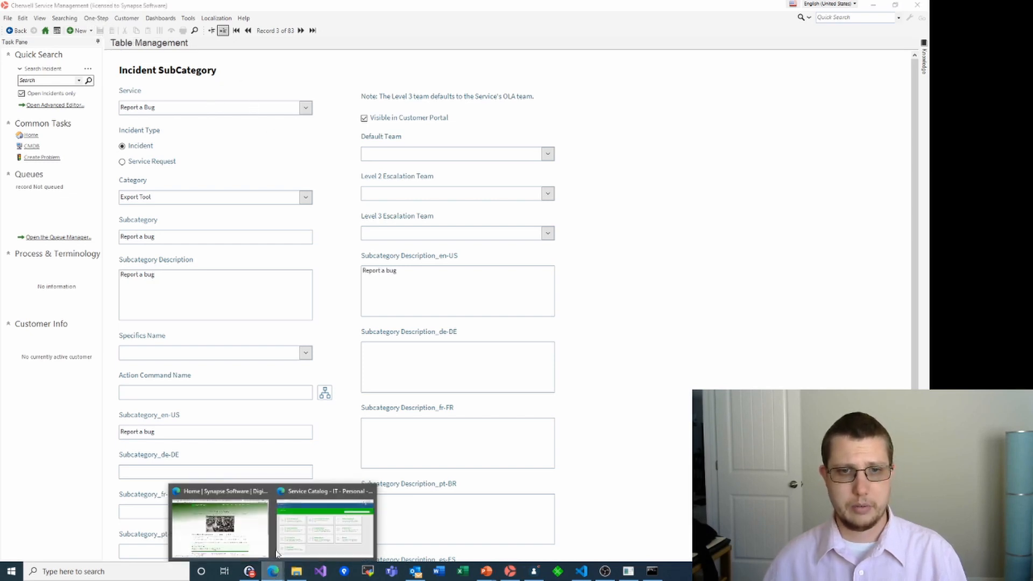
Refresh the portal's Service Catalog, open Report a Bug > Export Tool, then return to the Administrator
left_click(288, 531)
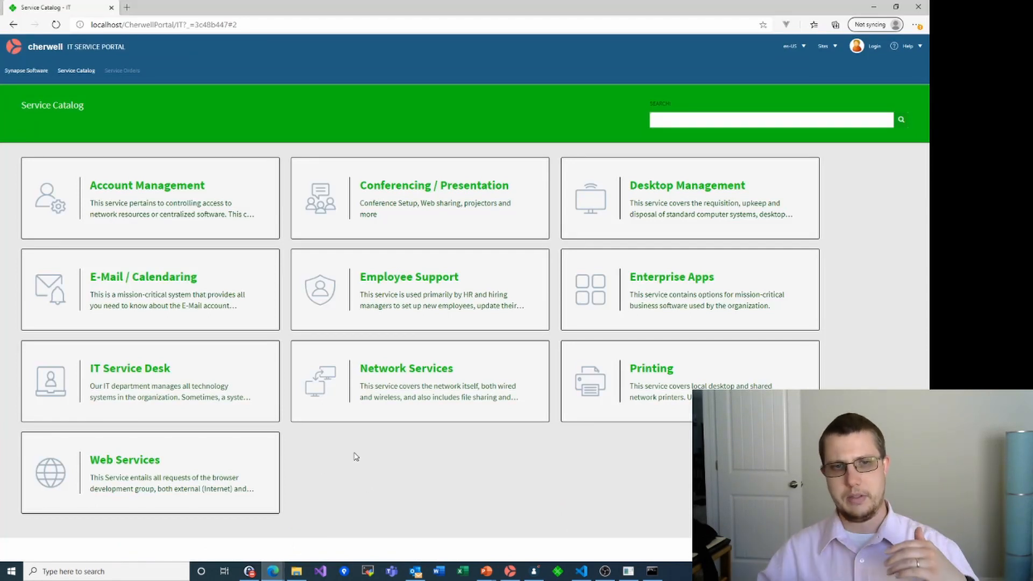
key("F5")
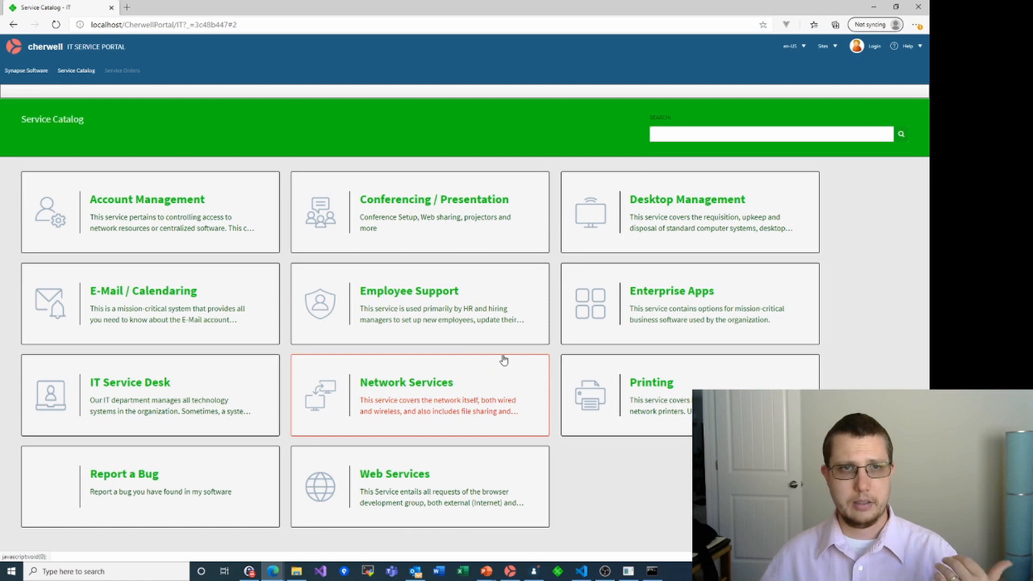
left_click(111, 478)
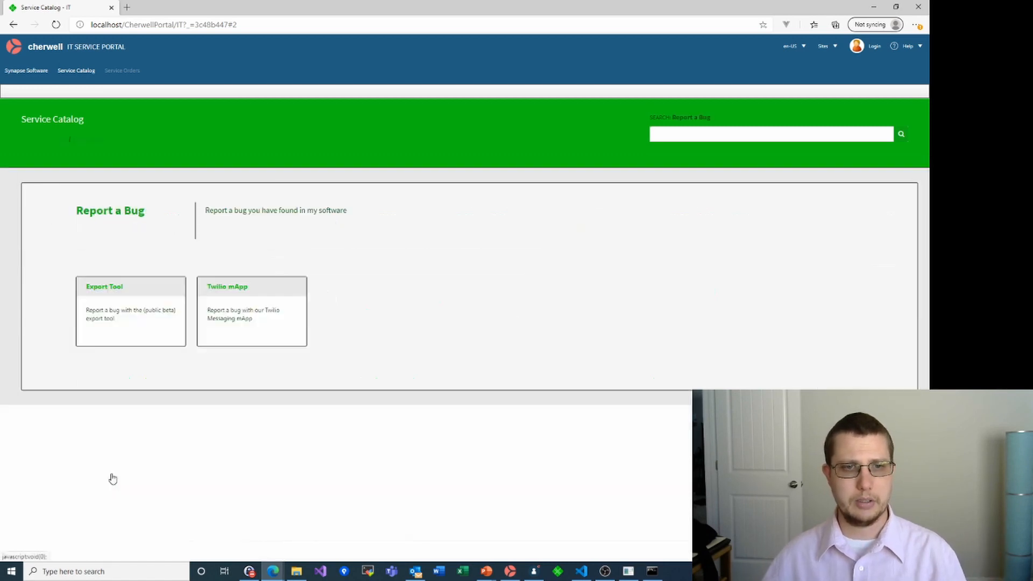
left_click(124, 289)
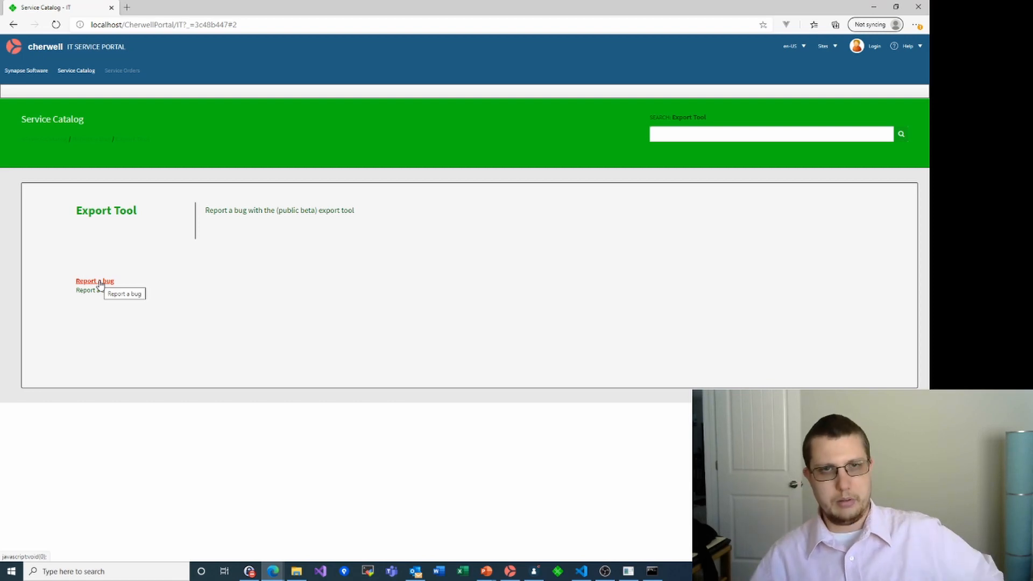
left_click(535, 571)
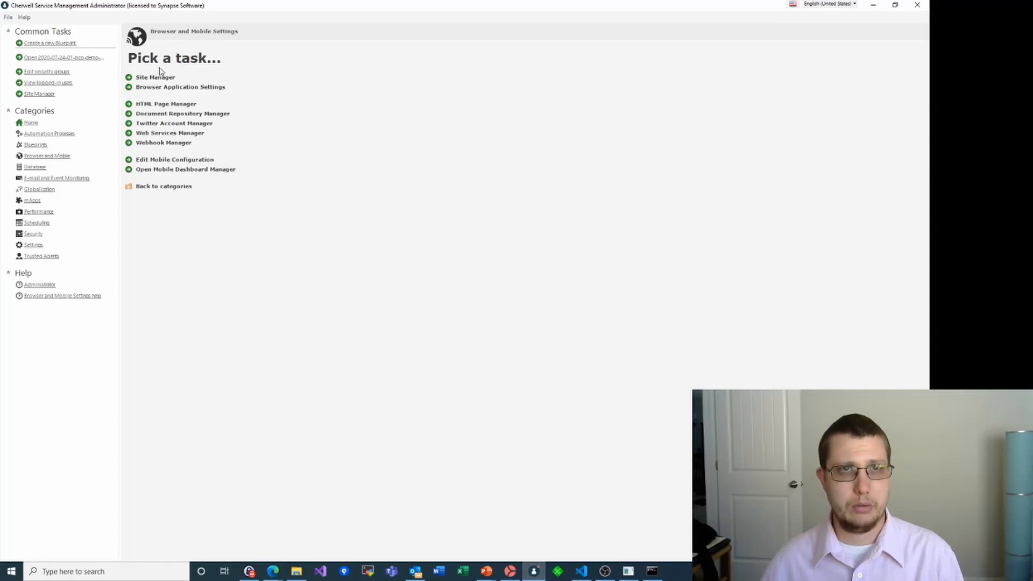
Start a new blueprint and add a Specifics - Bug Report object to the Specifics group
left_click(53, 44)
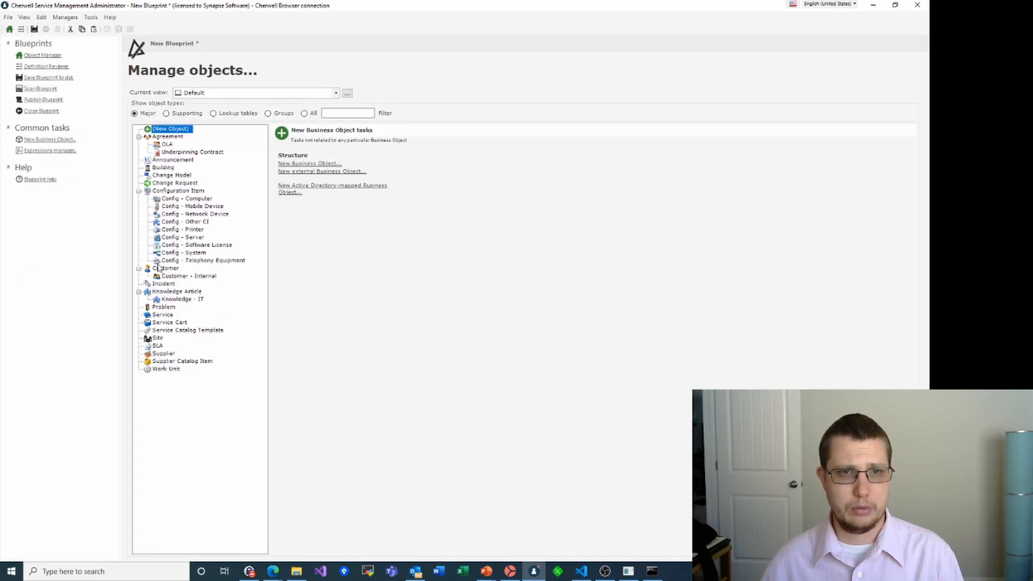
left_click(175, 114)
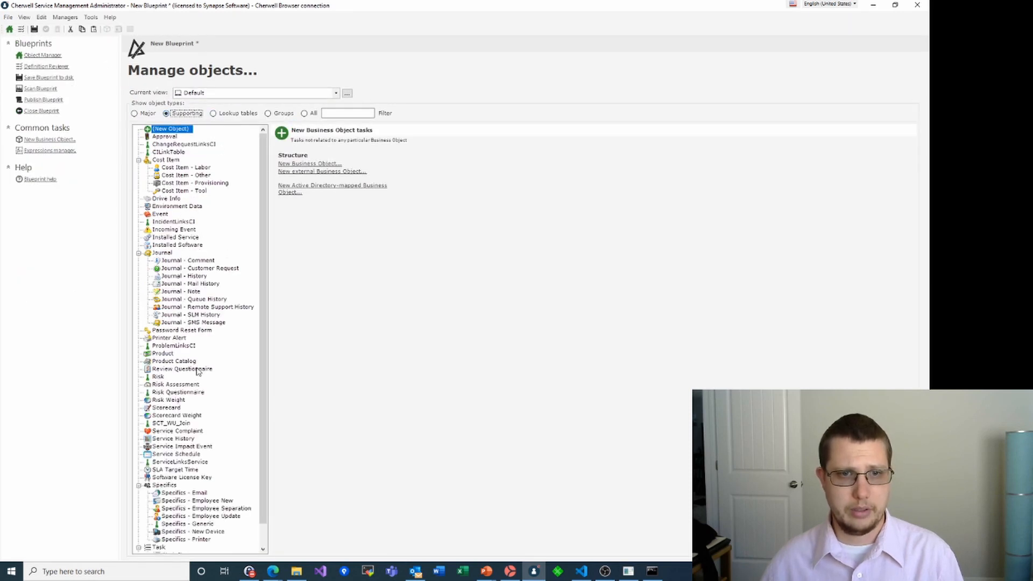
scroll(199, 372, "down", 1)
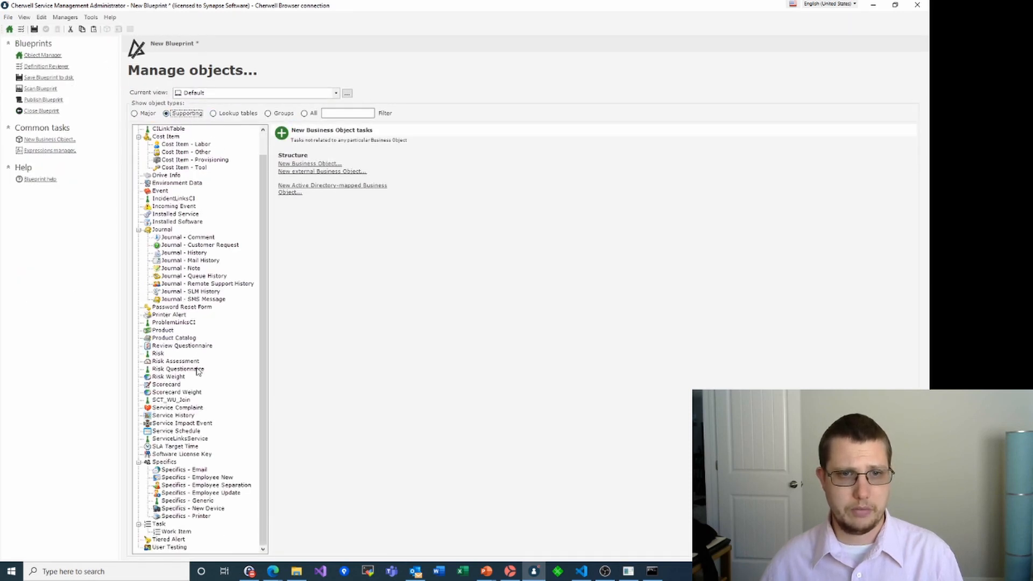
left_click(164, 462)
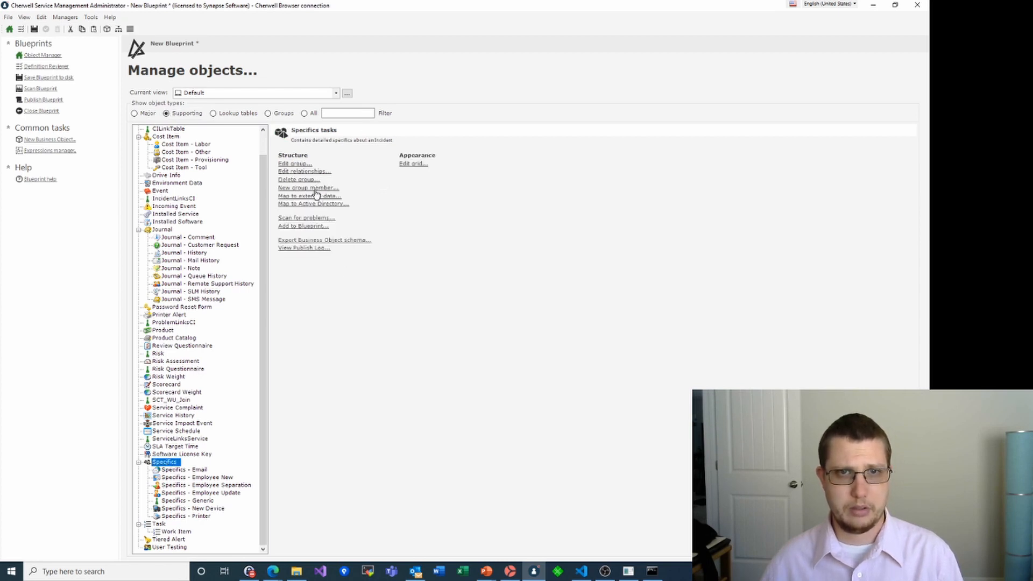
left_click(310, 191)
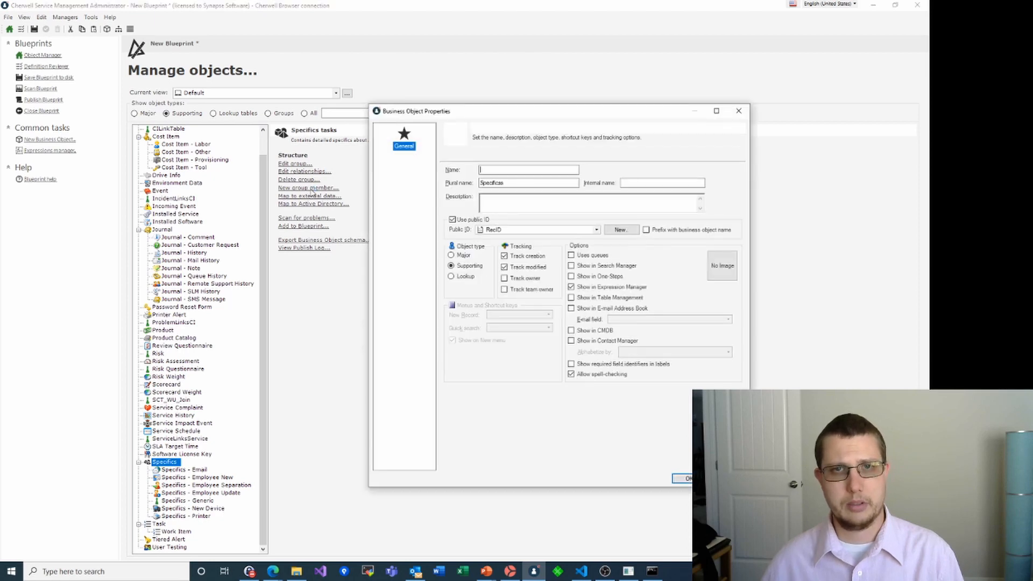
type("Specifi")
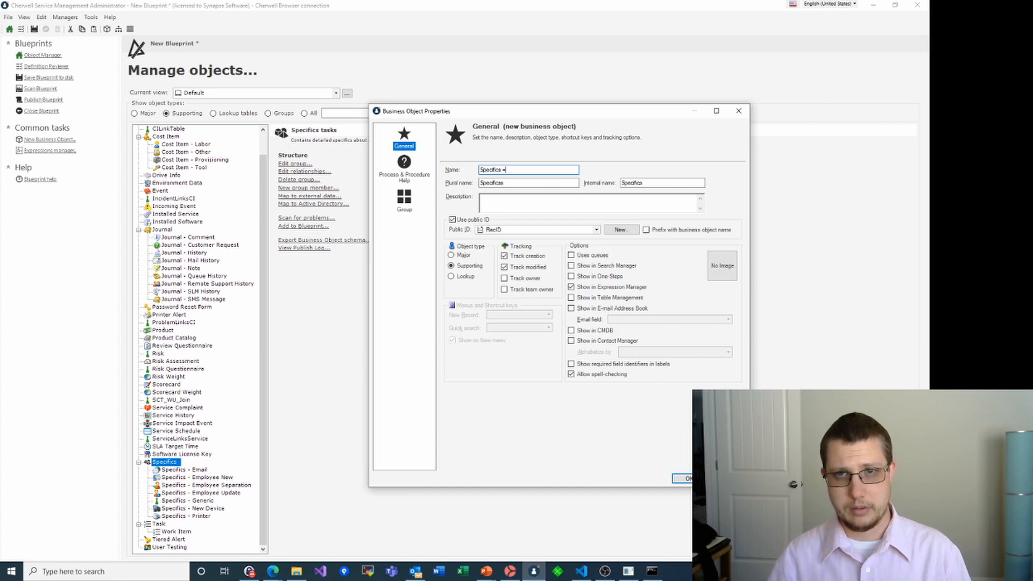
type("cs - B")
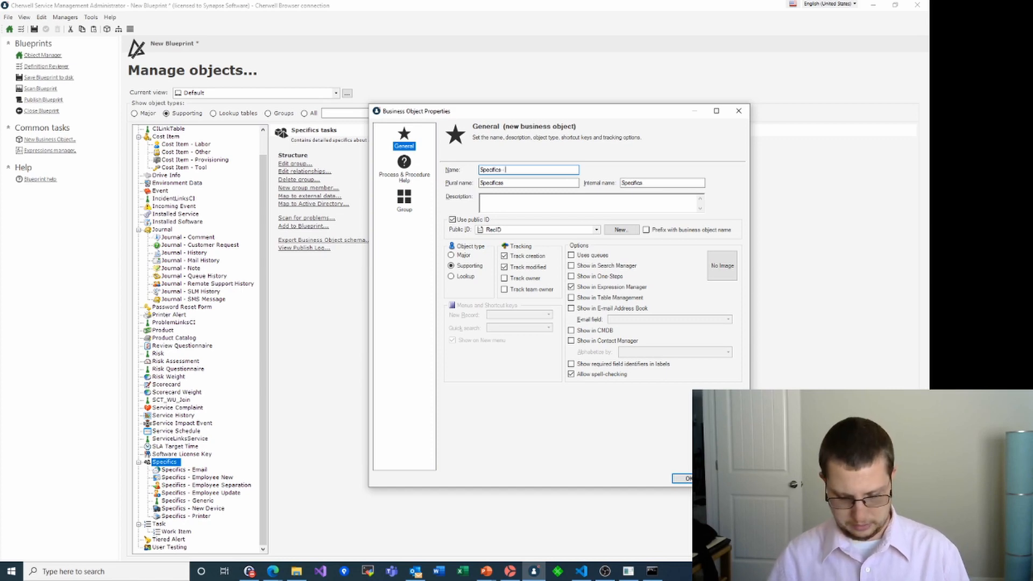
type("ug Report")
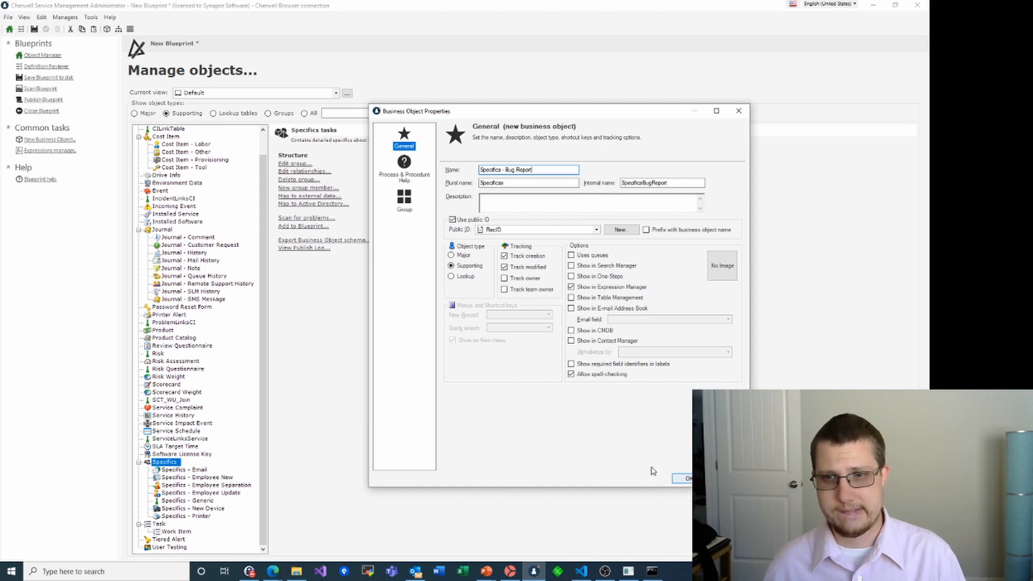
left_click(682, 478)
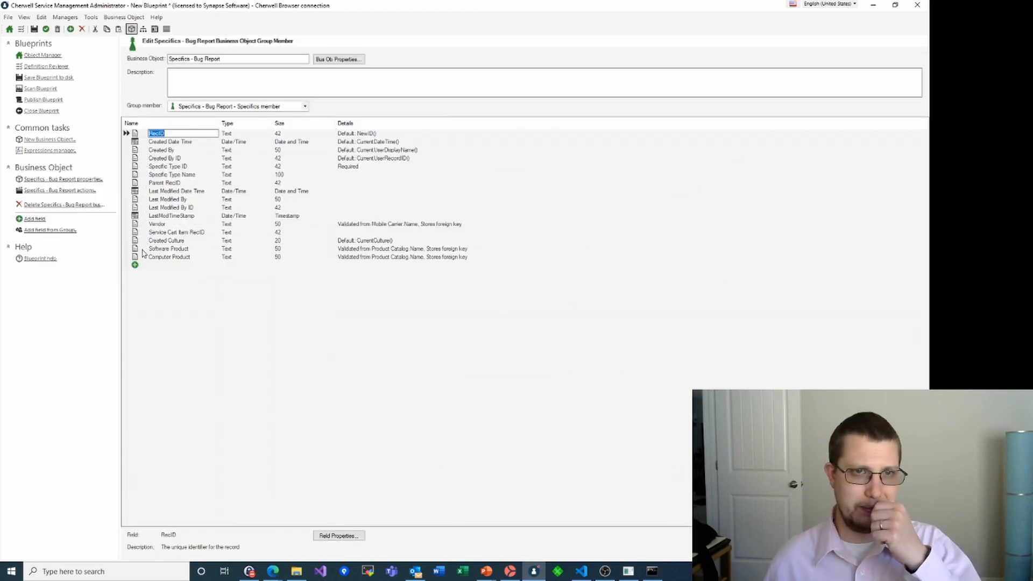
Add a Version text field to the Bug Report specifics
left_click(135, 266)
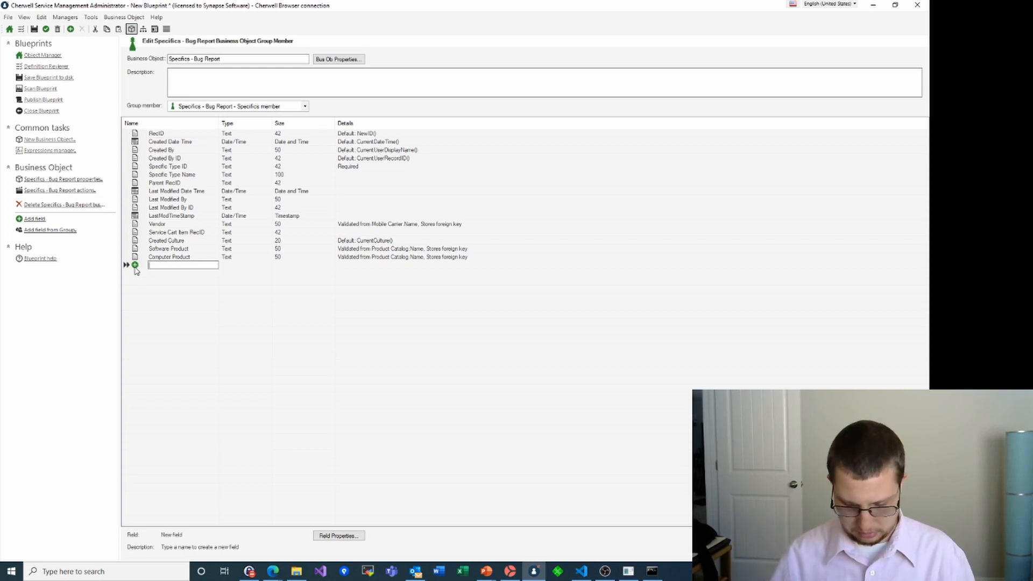
type("Version")
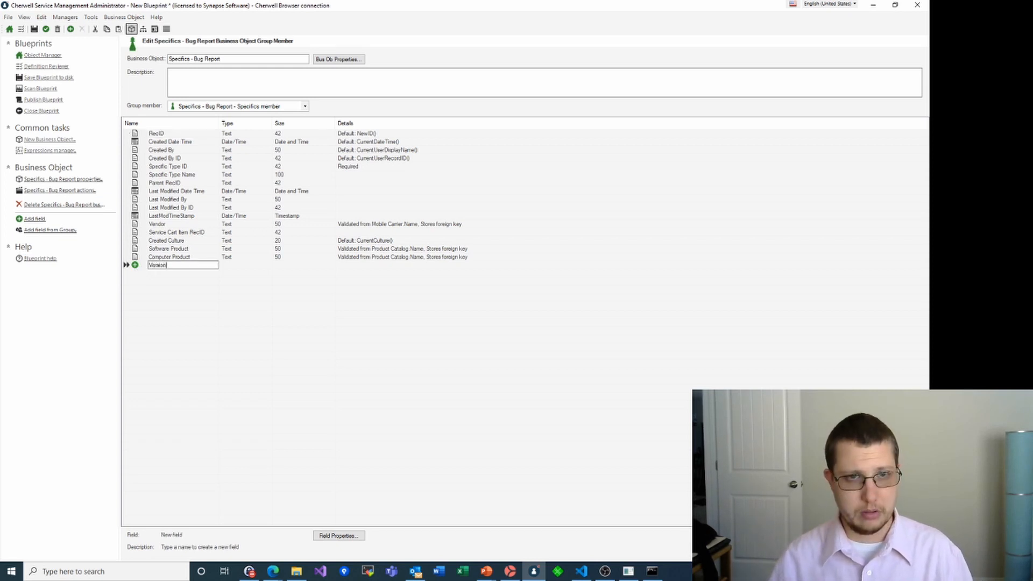
key("Tab")
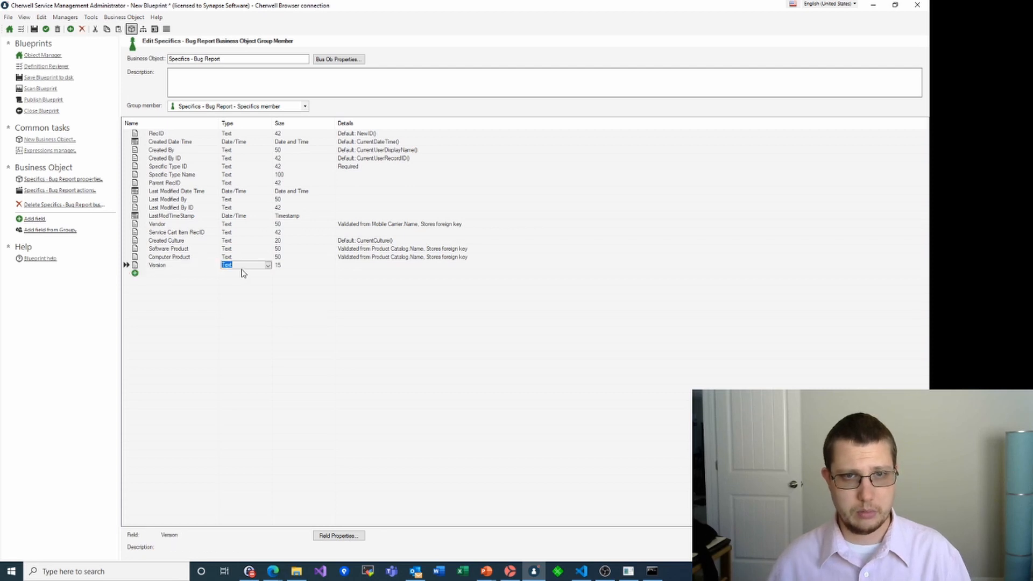
Add a Repro Steps field with size Maximum searchable
left_click(141, 275)
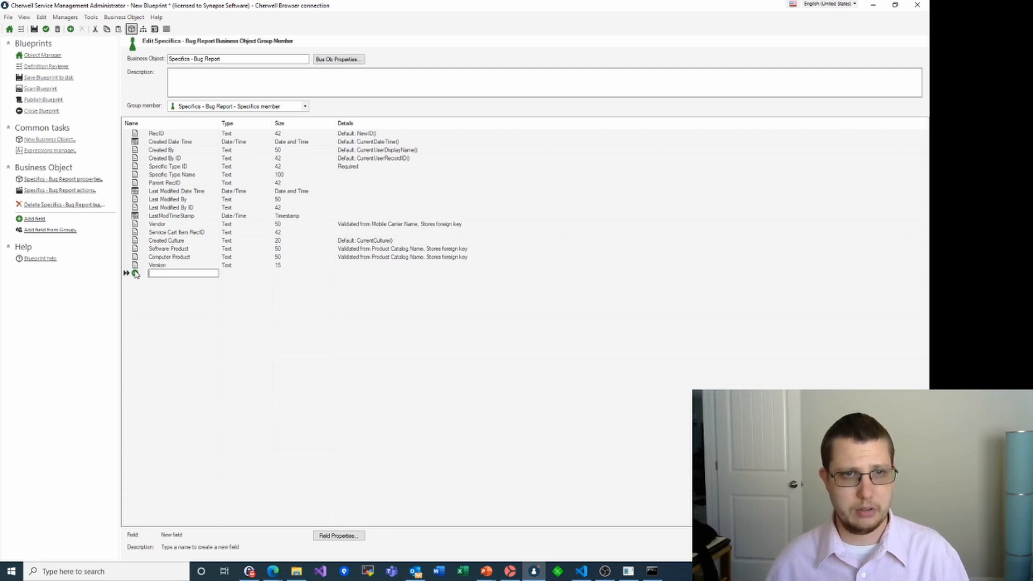
type("What")
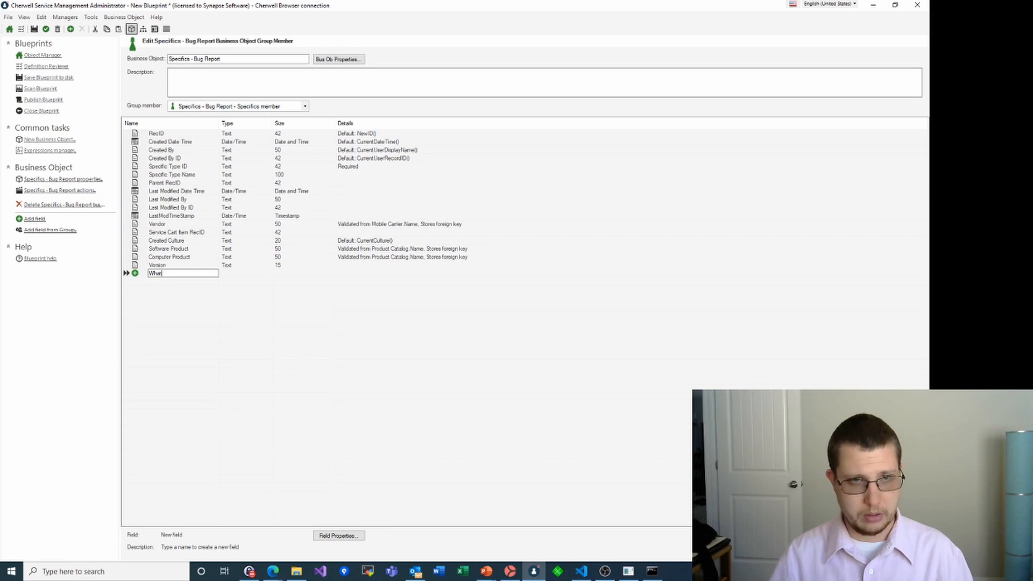
type("Repro Steps")
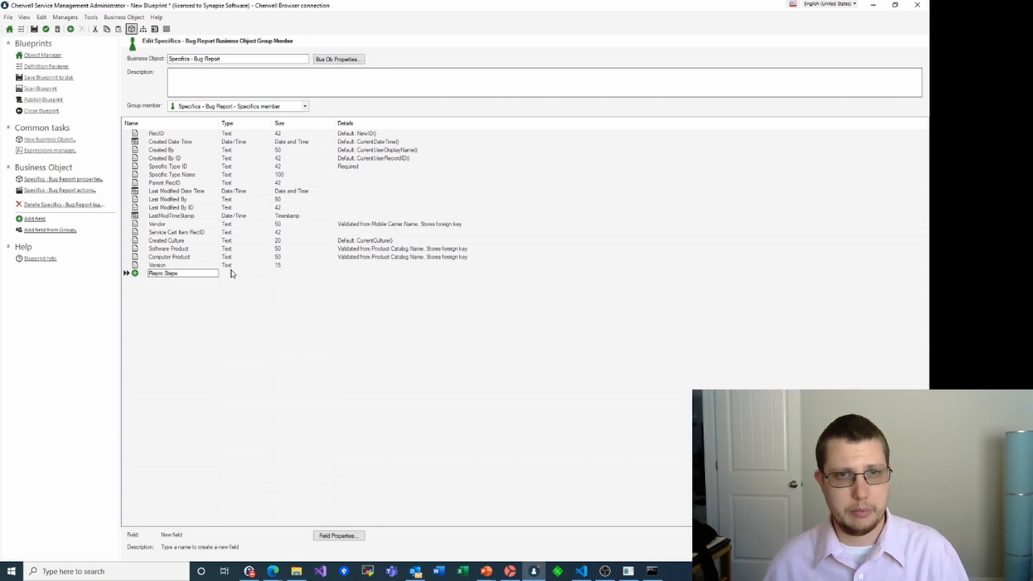
left_click(232, 274)
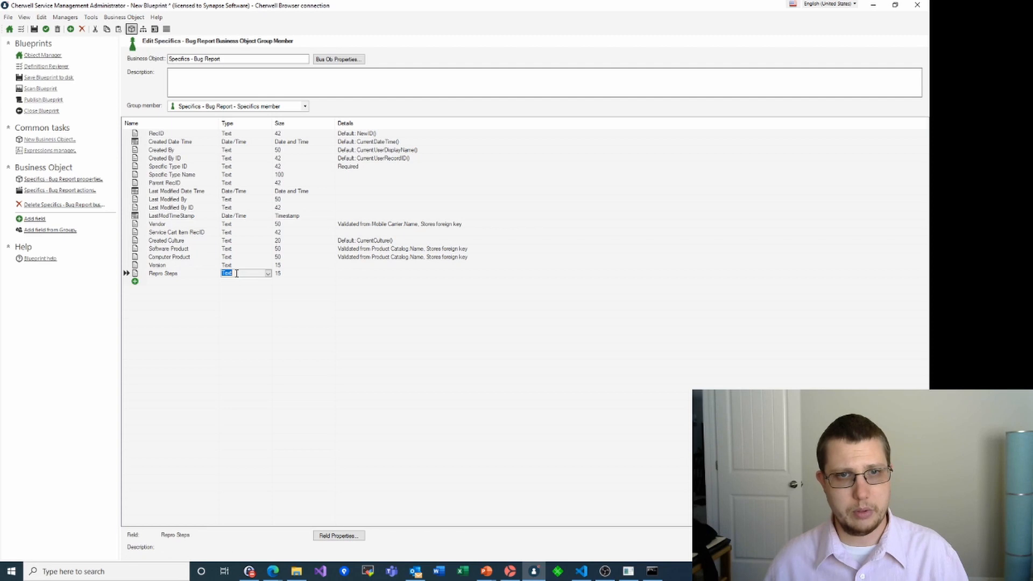
left_click(283, 274)
left_click(331, 274)
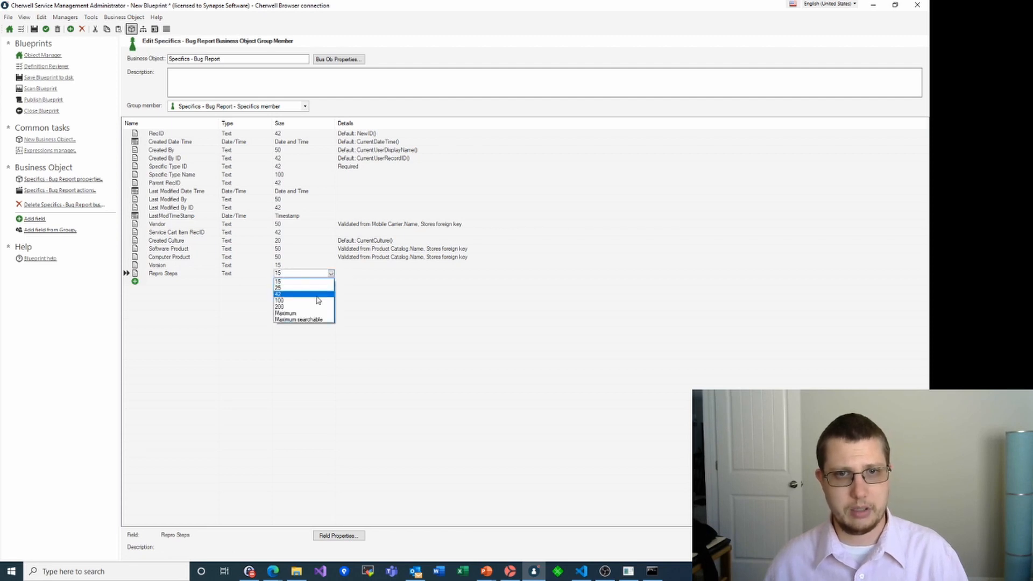
left_click(303, 314)
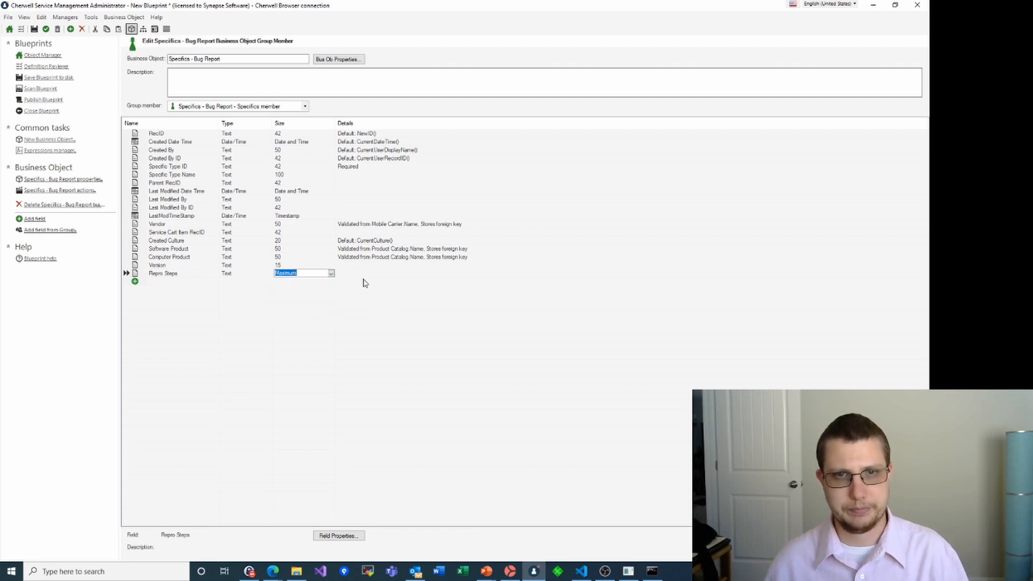
left_click(331, 275)
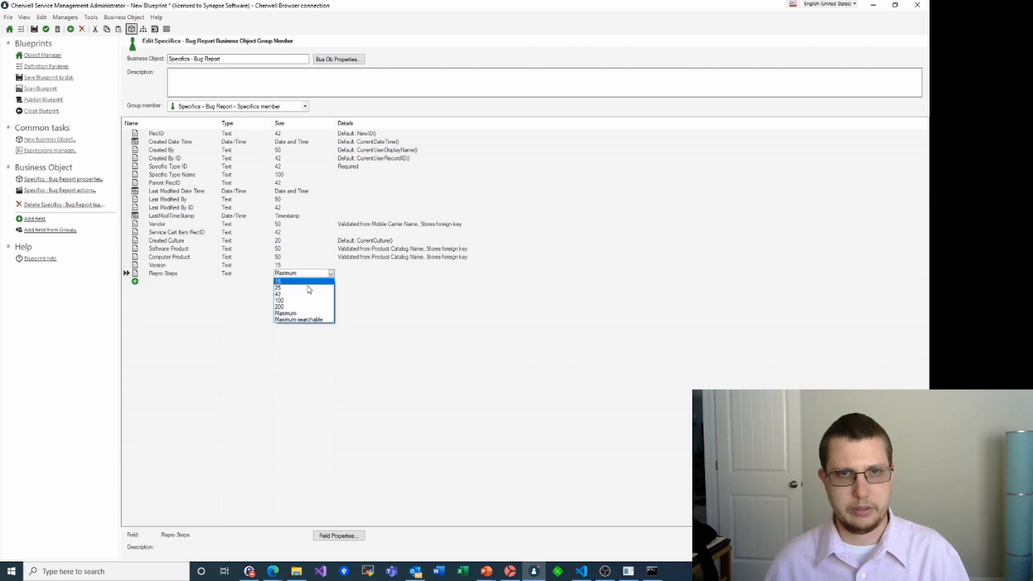
left_click(314, 321)
type("15")
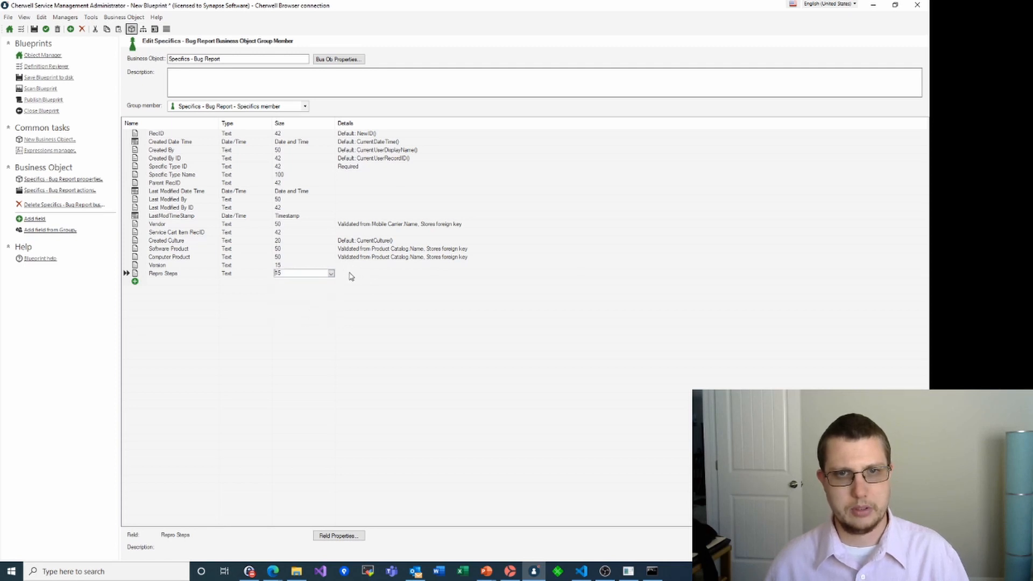
left_click(331, 275)
left_click(310, 321)
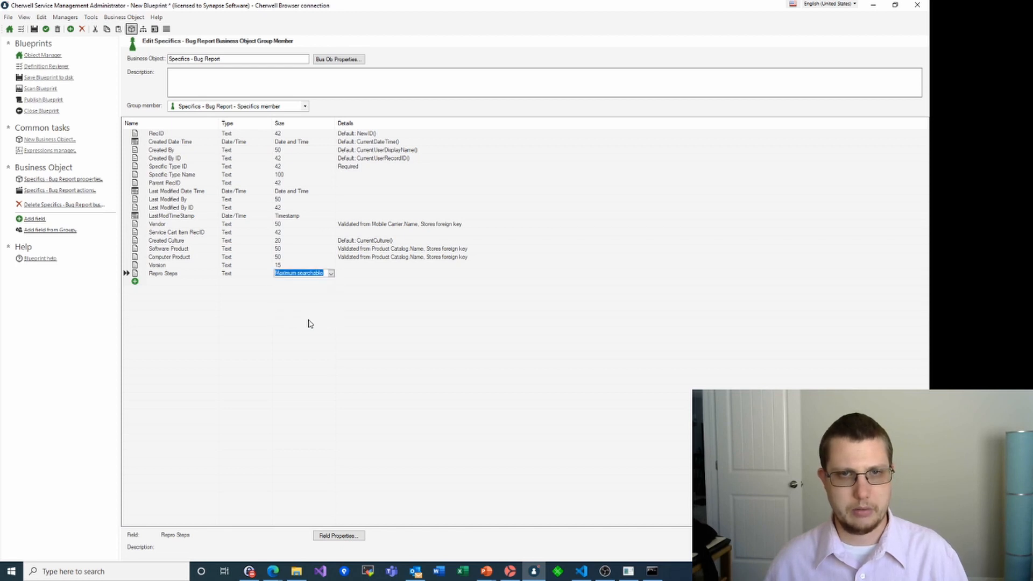
left_click(266, 372)
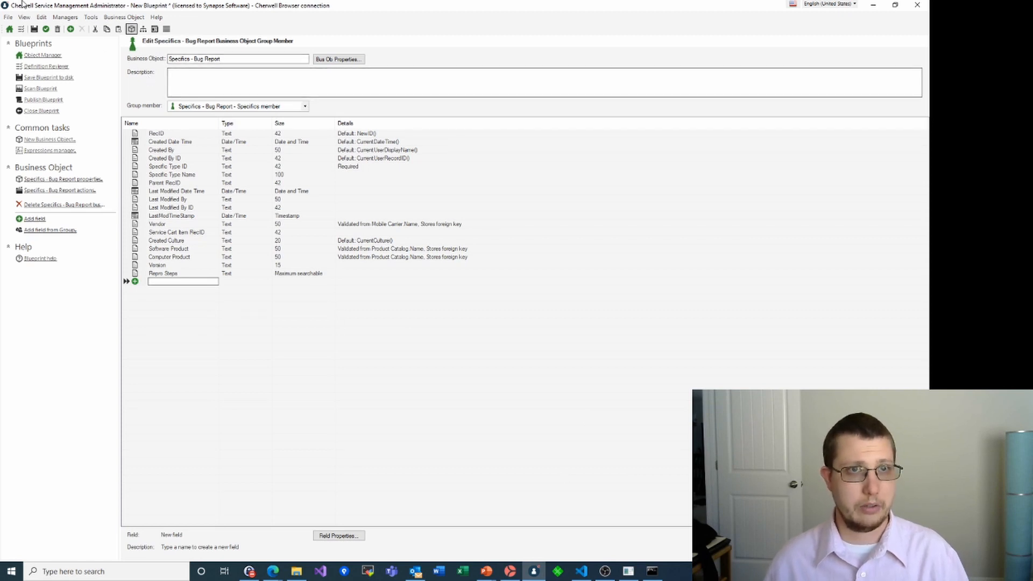
Commit the new Bug Report field changes without saving the blueprint to disk
left_click(34, 29)
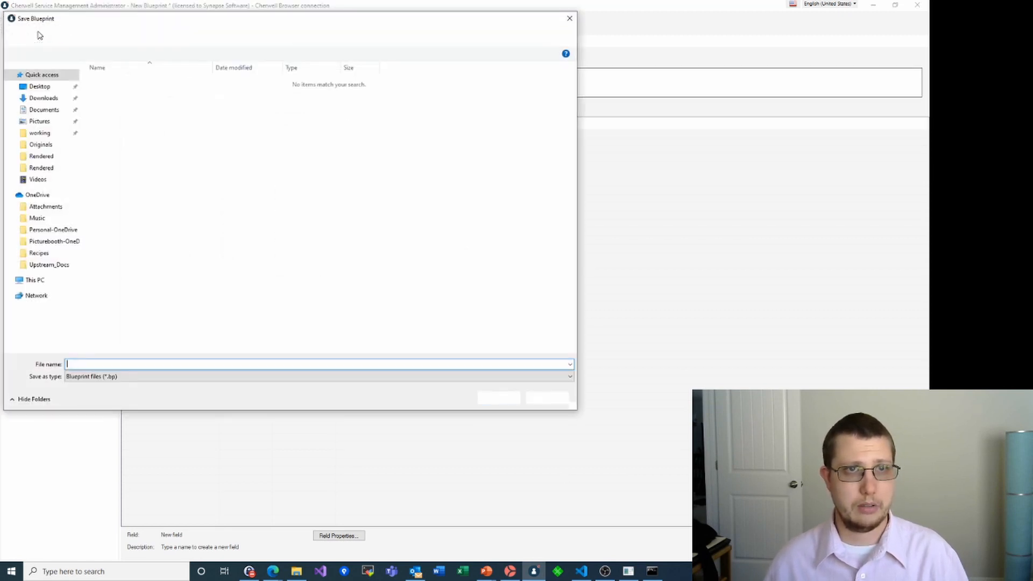
left_click(569, 17)
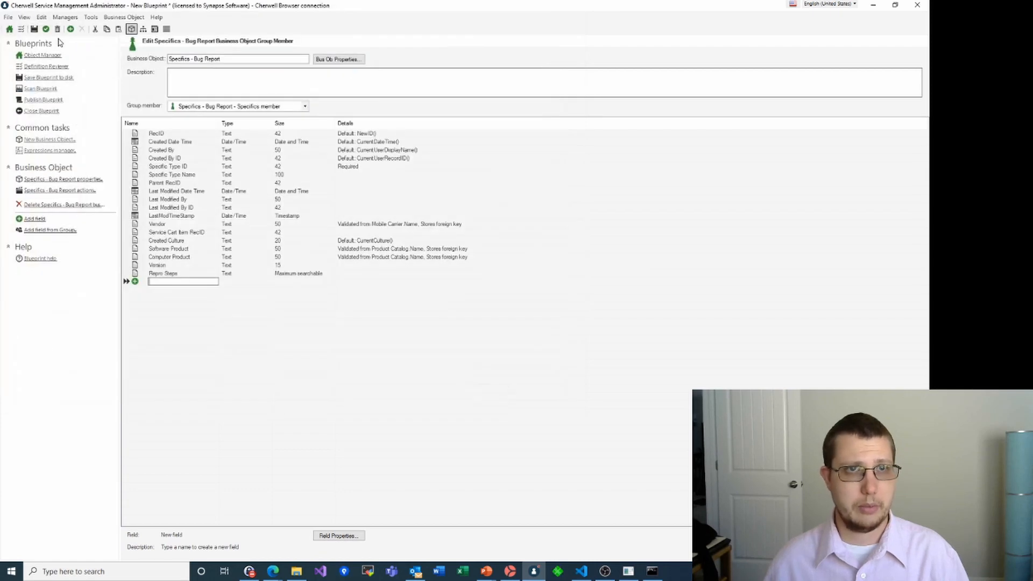
left_click(44, 30)
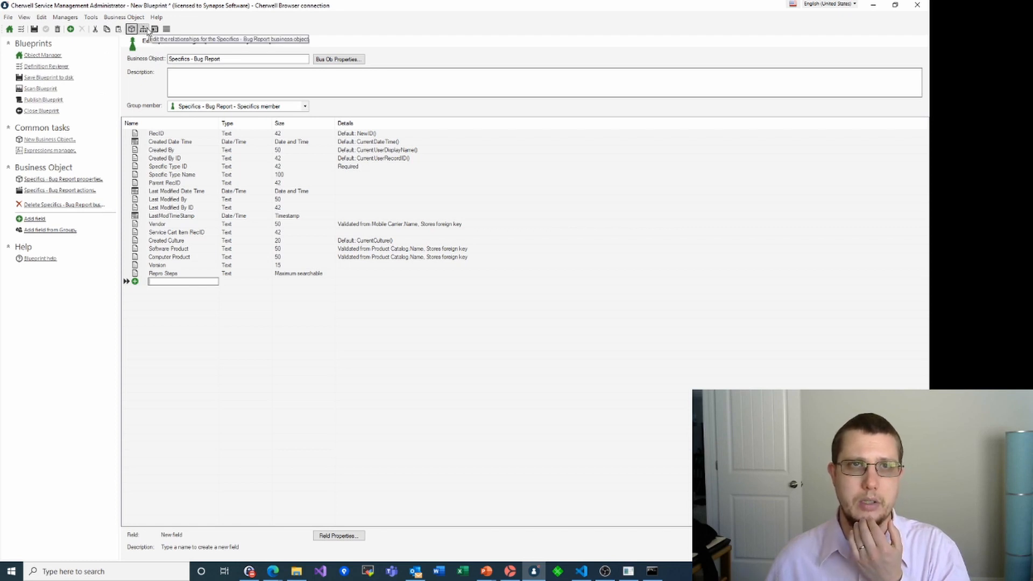
Open the SpecificsBugReport form and place Version with Repro Steps below it
left_click(153, 29)
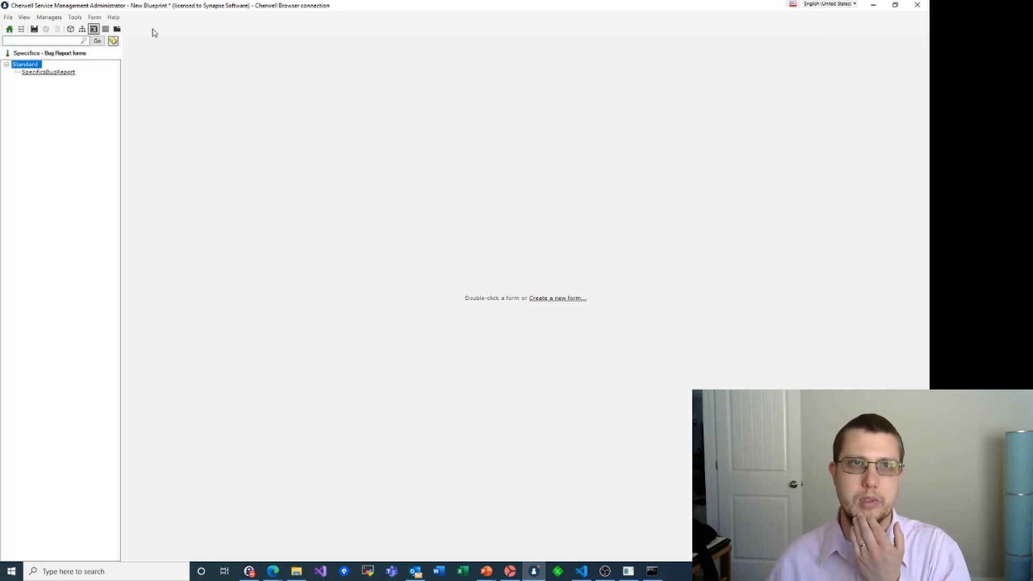
left_click(64, 75)
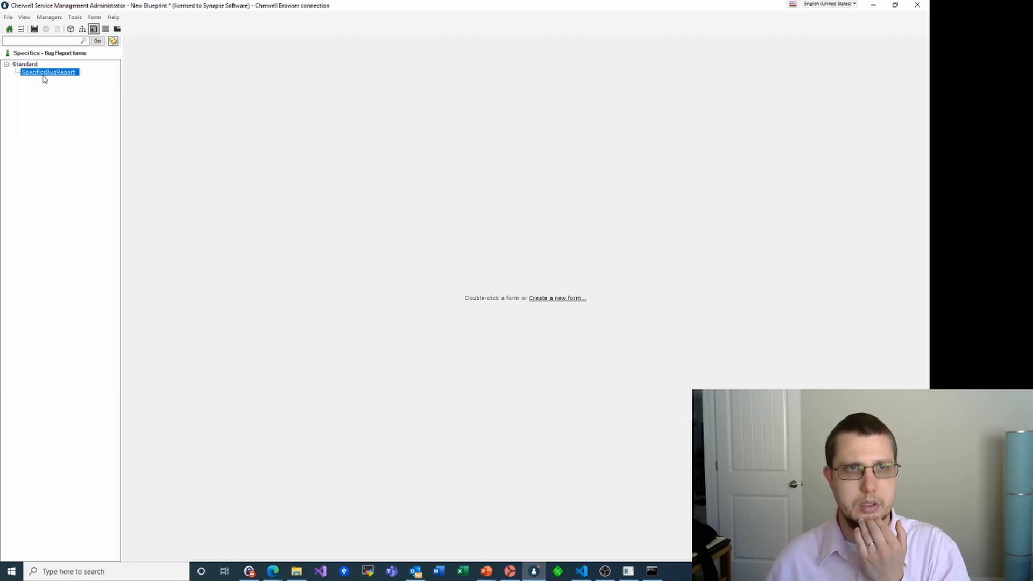
double_click(44, 75)
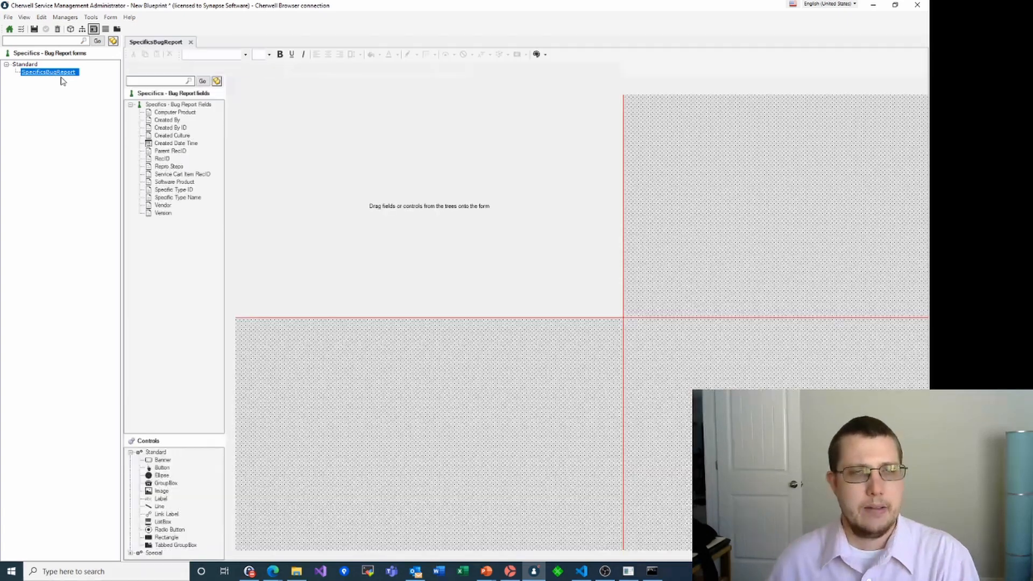
left_click_drag(162, 214, 249, 110)
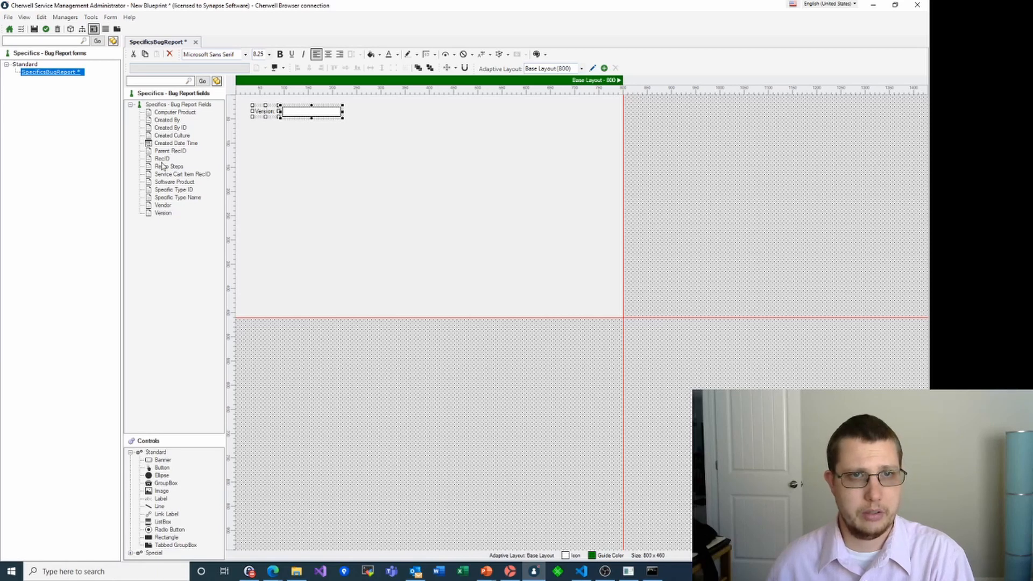
left_click_drag(162, 170, 245, 133)
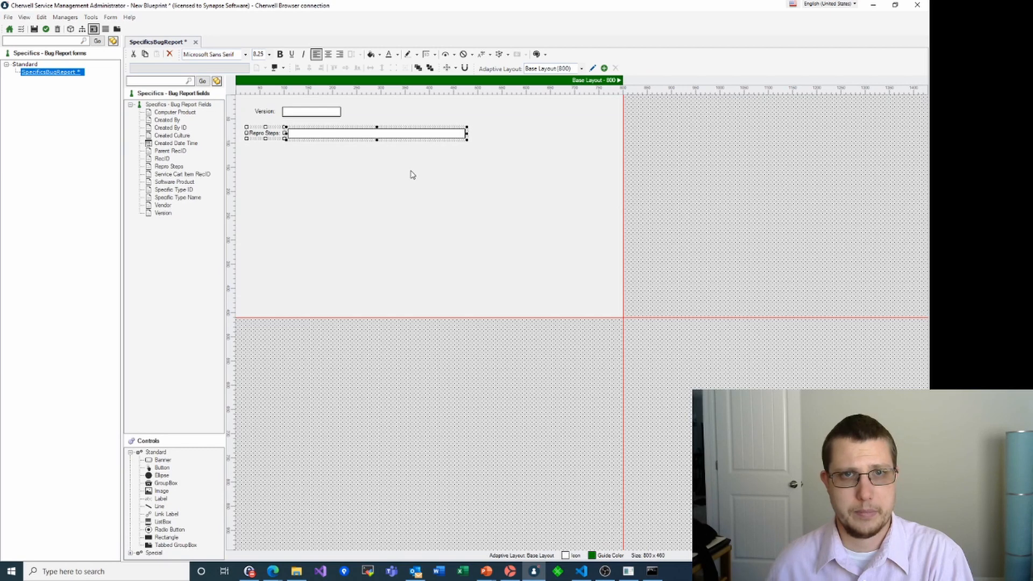
Make the Repro Steps box much taller and save the form
left_click(376, 143)
left_click(377, 136)
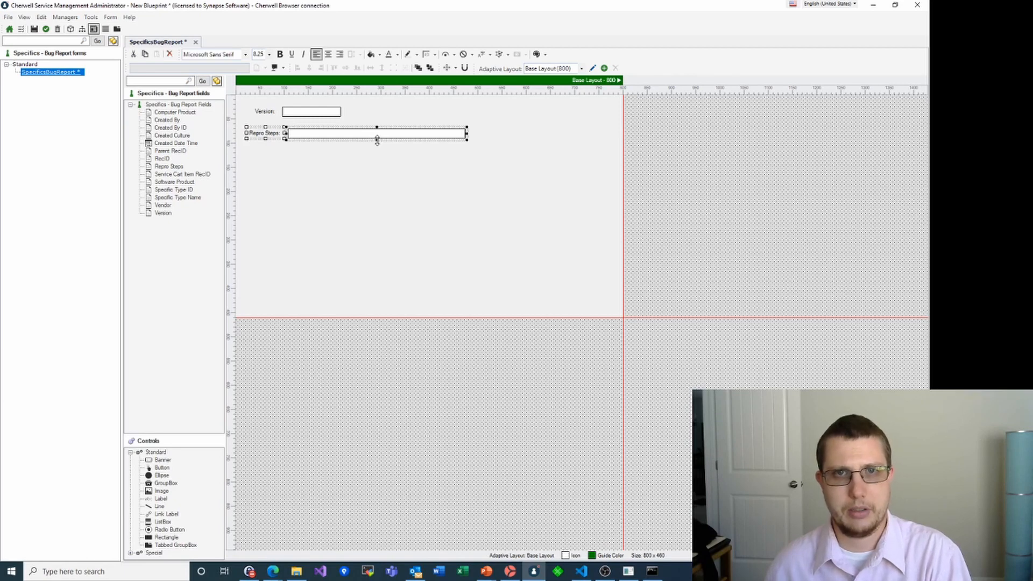
left_click_drag(377, 141, 371, 276)
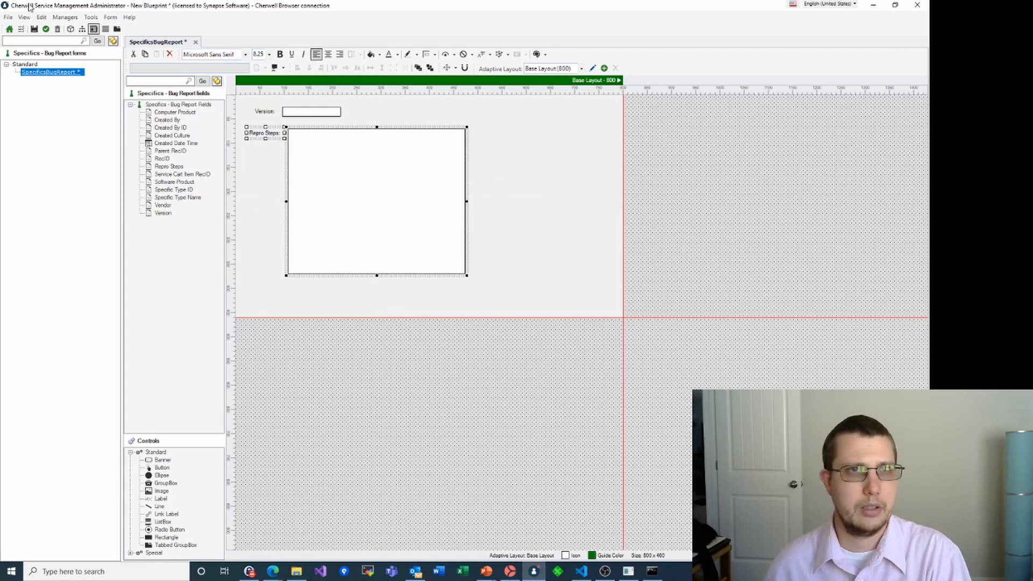
left_click(35, 30)
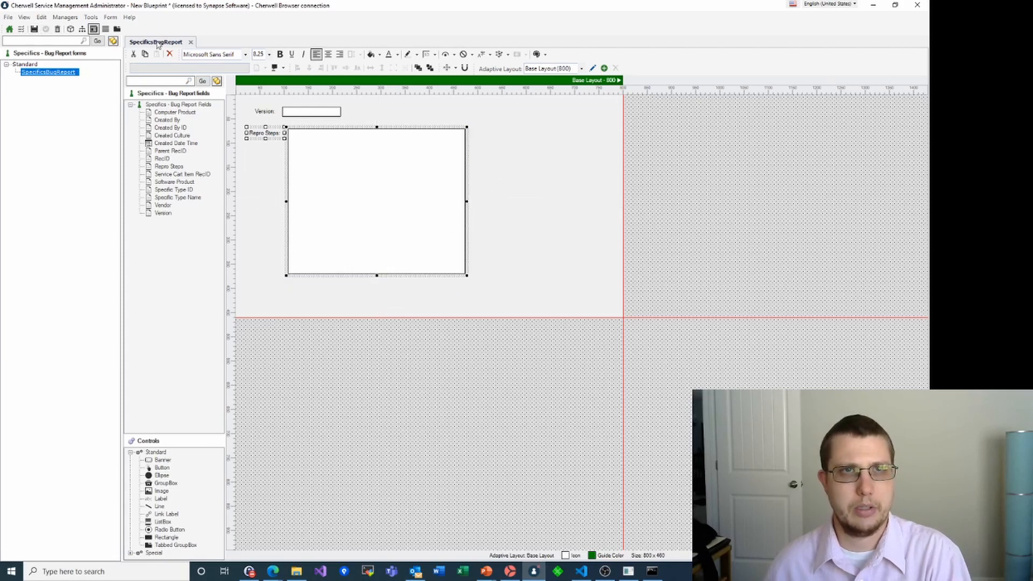
left_click(105, 32)
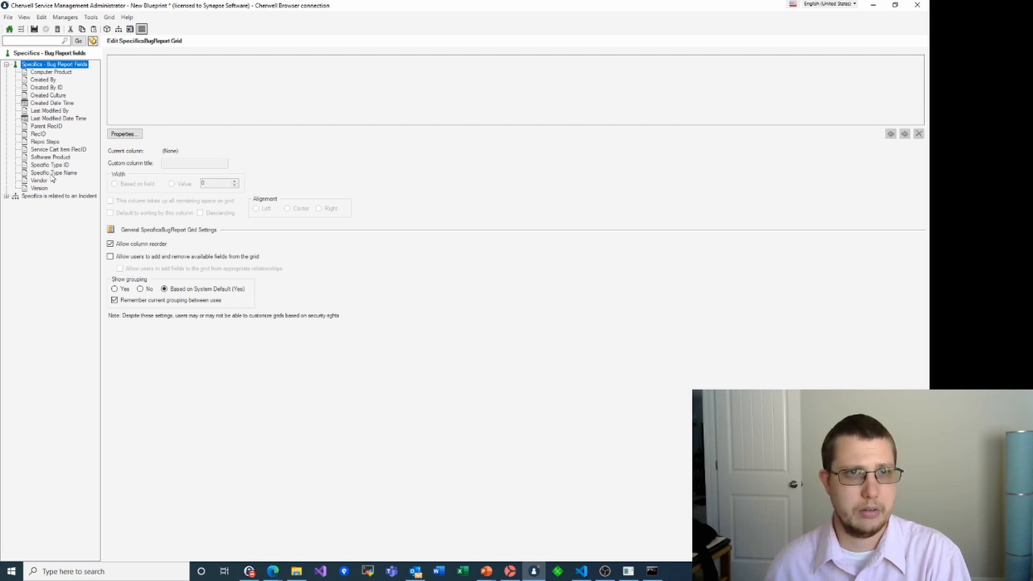
Add Version as a column on the SpecificsBugReport grid and commit it
left_click_drag(46, 189, 154, 92)
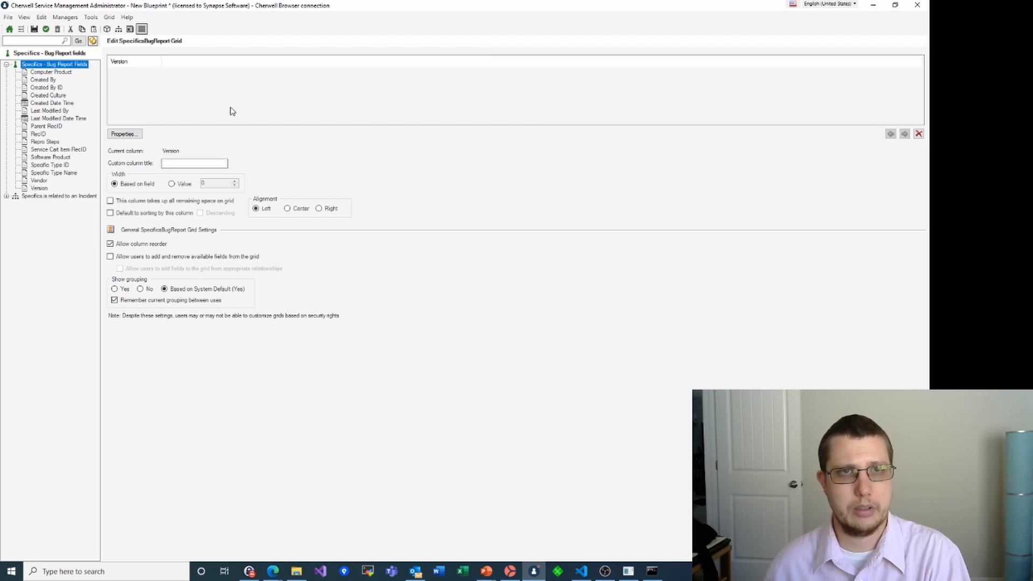
left_click(46, 29)
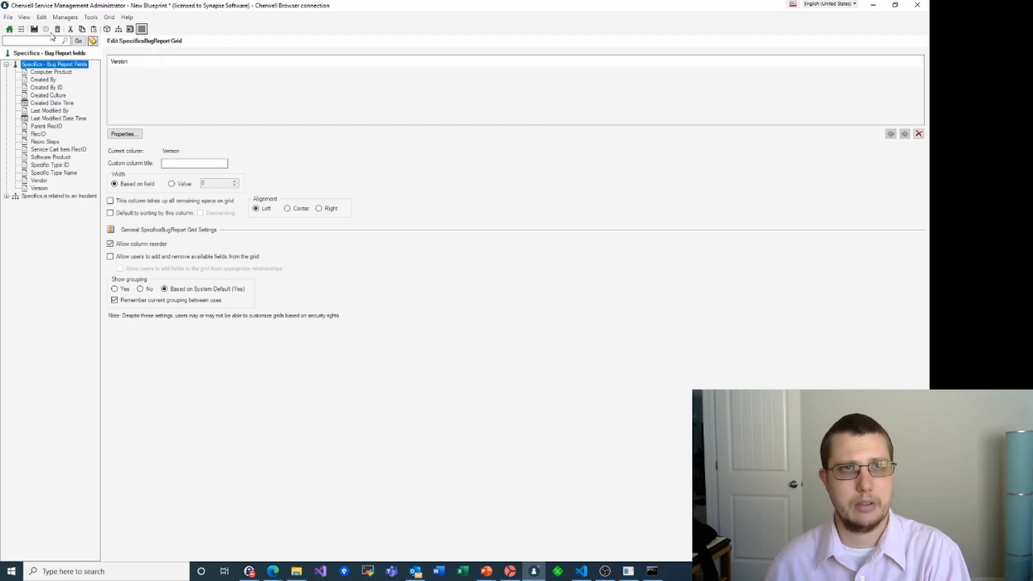
left_click(9, 17)
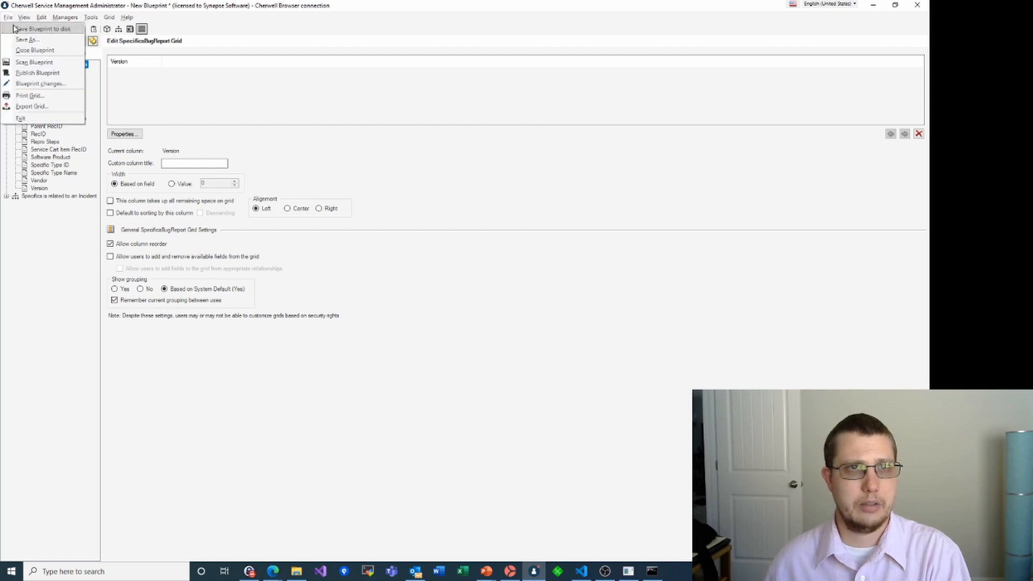
left_click(20, 30)
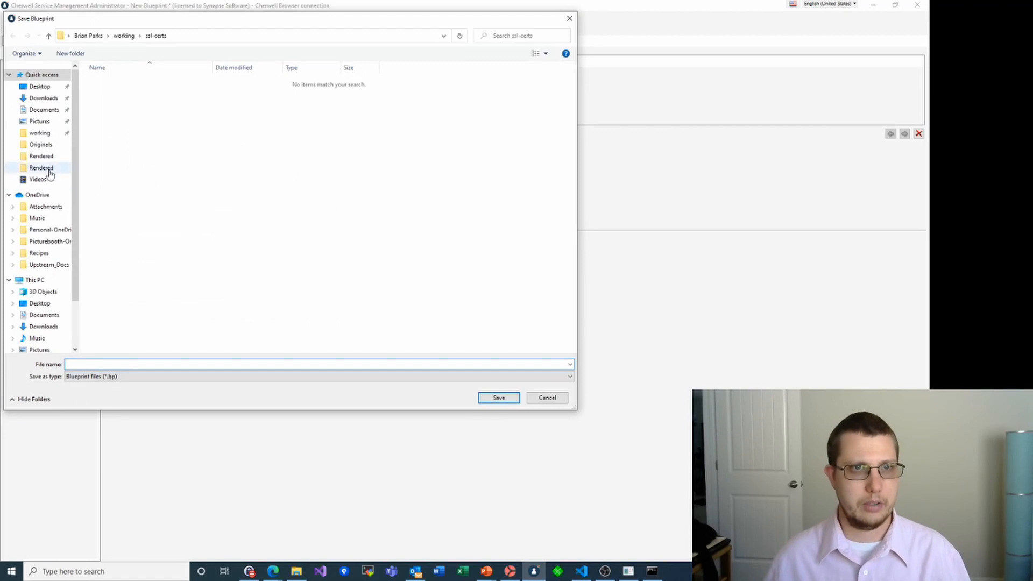
left_click(39, 133)
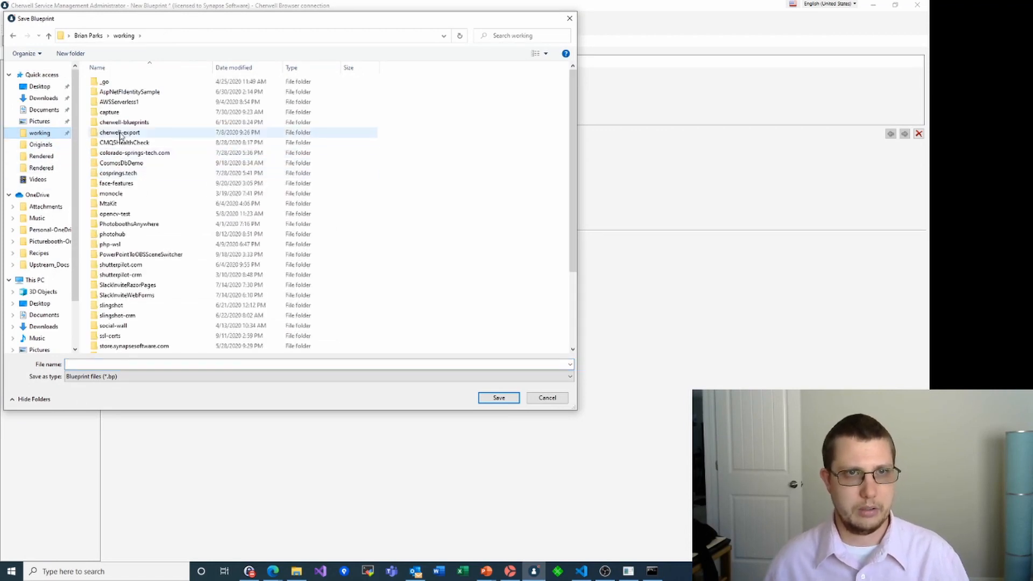
double_click(114, 122)
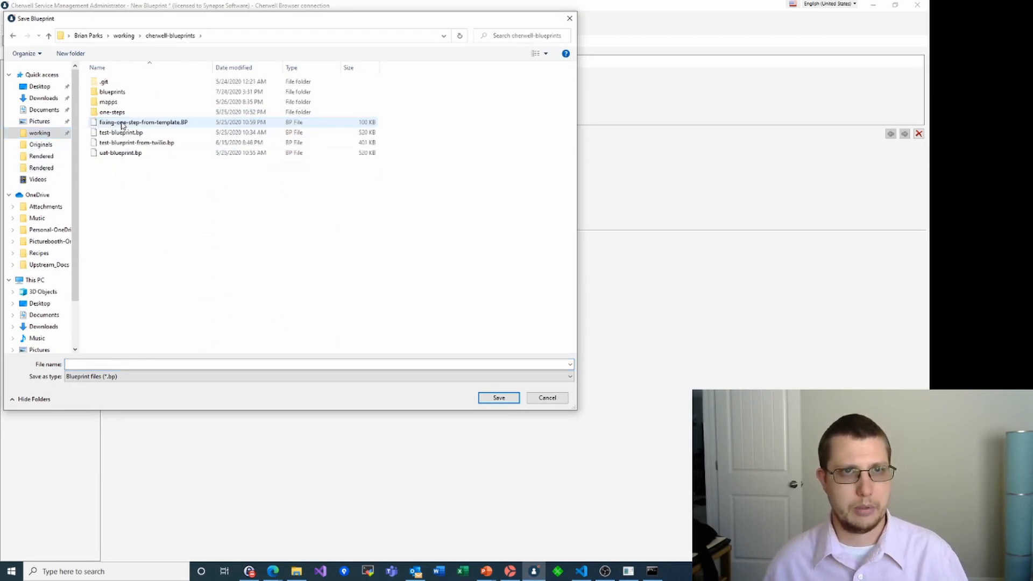
double_click(111, 92)
scroll(144, 329, "down", 10)
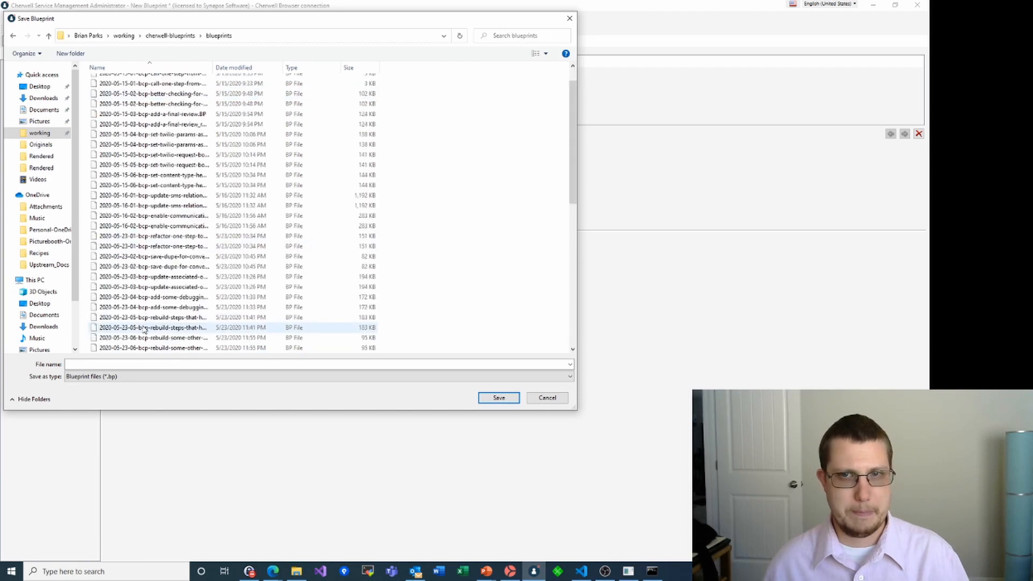
left_click(146, 348)
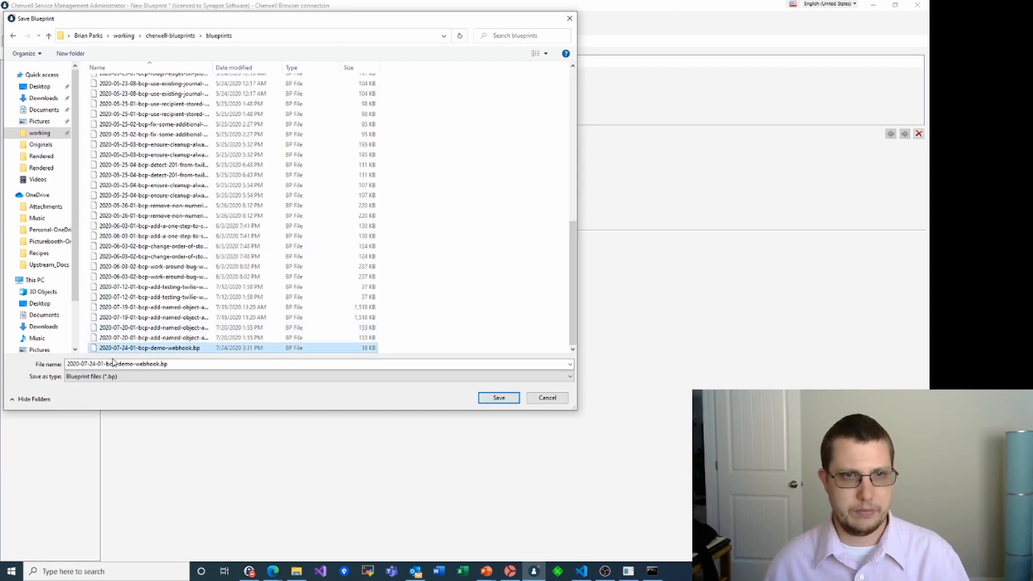
left_click(147, 368)
left_click(192, 361)
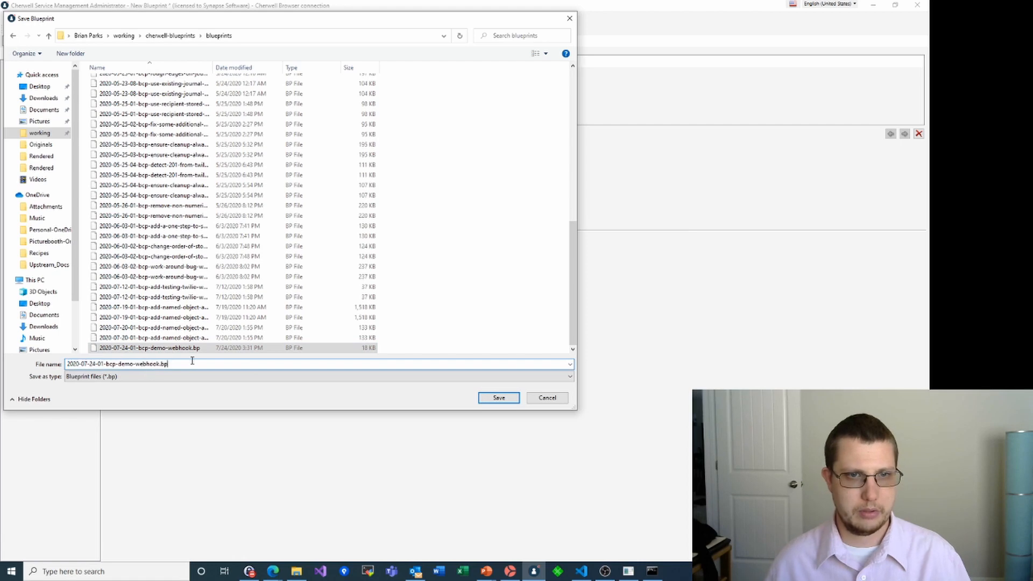
key("Left")
key("Left")
key("Left")
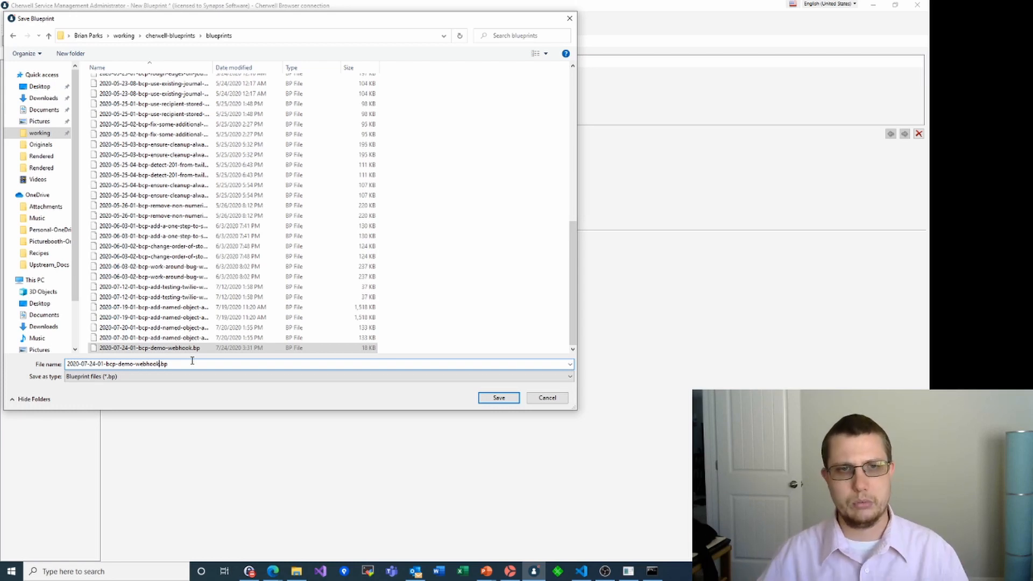
key("BackSpace")
key("BackSpace")
key("BackSpace")
key("BackSpace")
key("BackSpace")
key("BackSpace")
key("BackSpace")
key("BackSpace")
key("BackSpace")
key("BackSpace")
key("BackSpace")
key("BackSpace")
key("BackSpace")
key("BackSpace")
key("BackSpace")
key("BackSpace")
key("BackSpace")
key("BackSpace")
key("BackSpace")
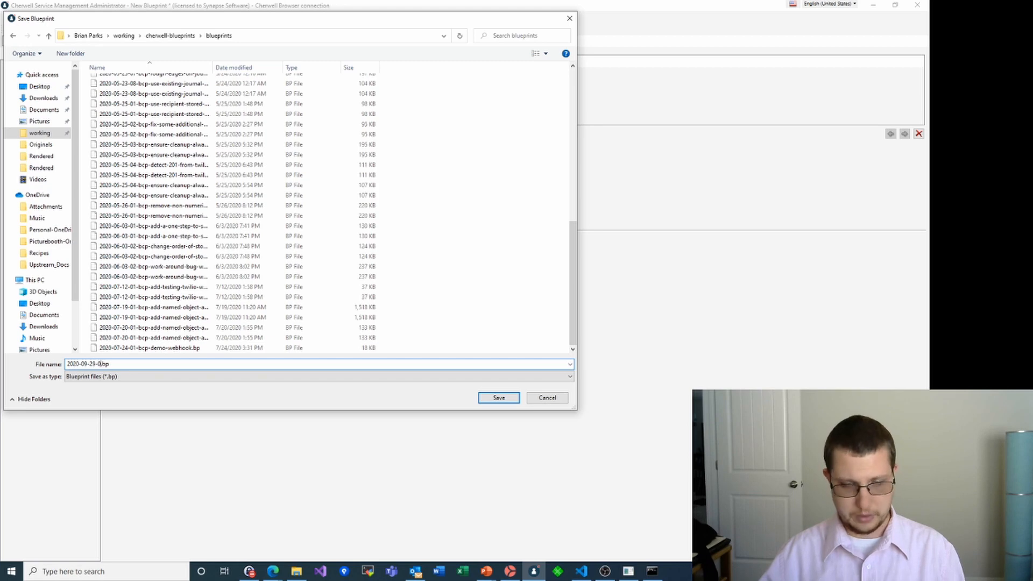
type("9-29-01-vc")
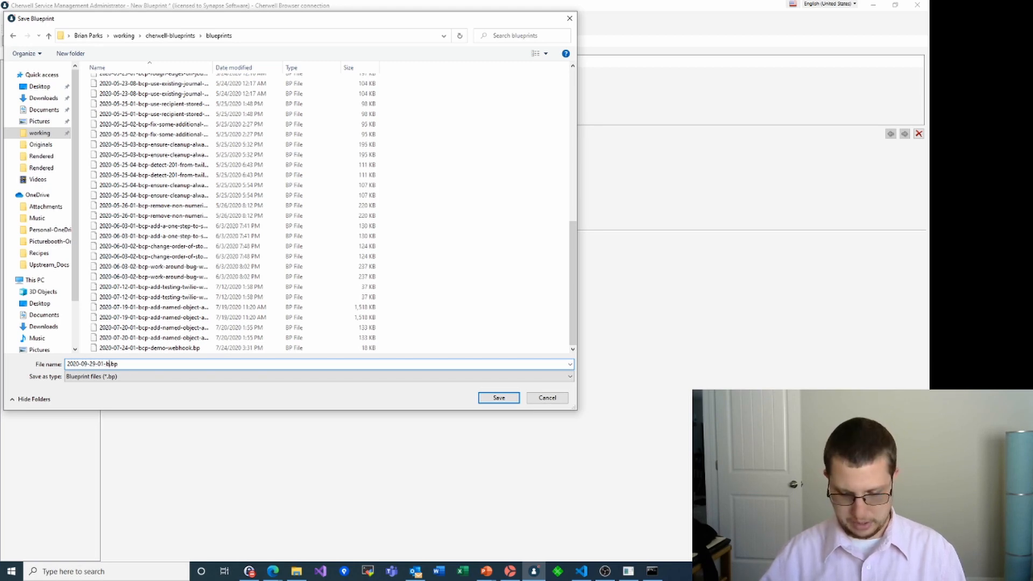
type("p-service")
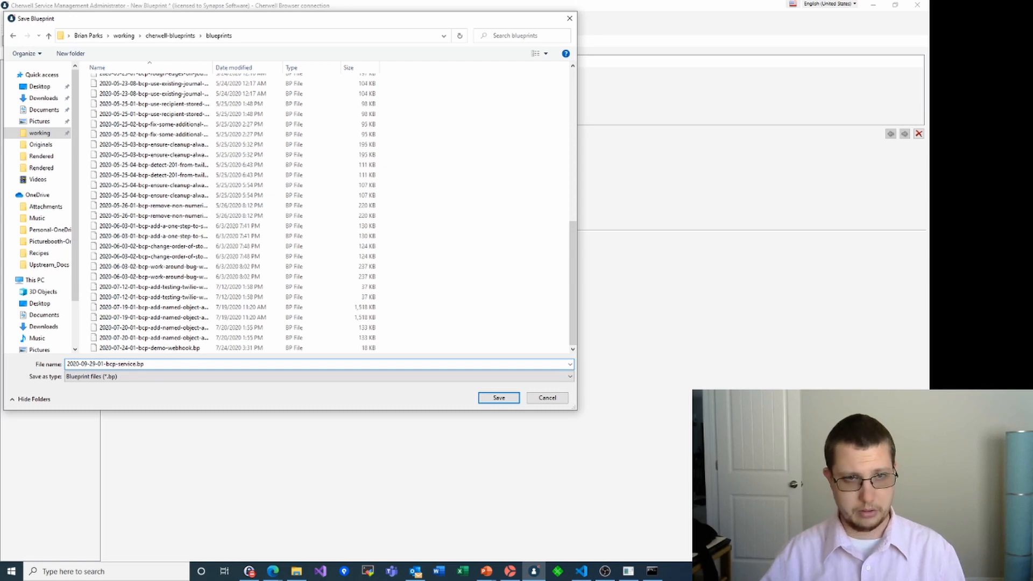
type("-catalog")
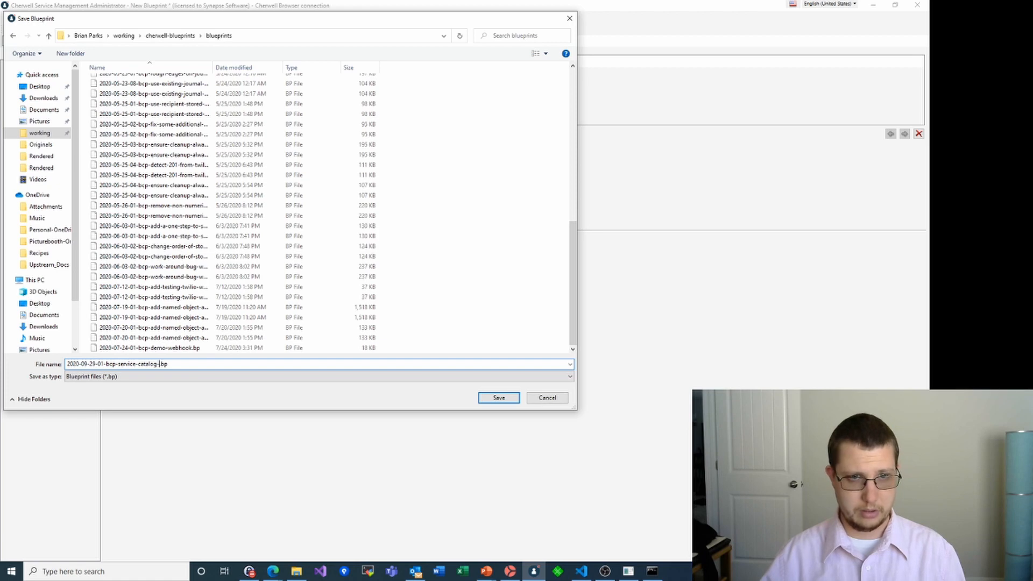
type("-demo")
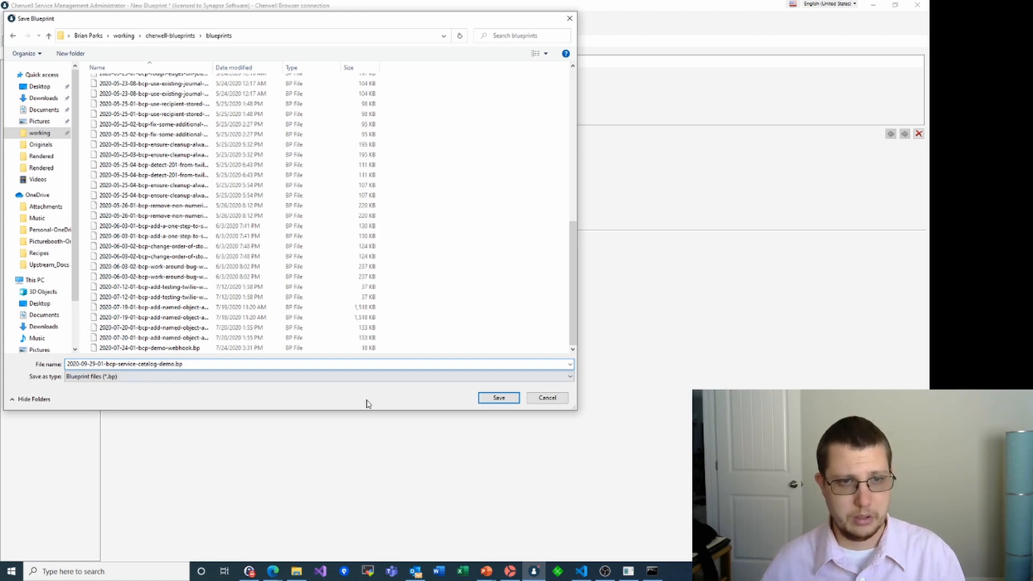
left_click(477, 398)
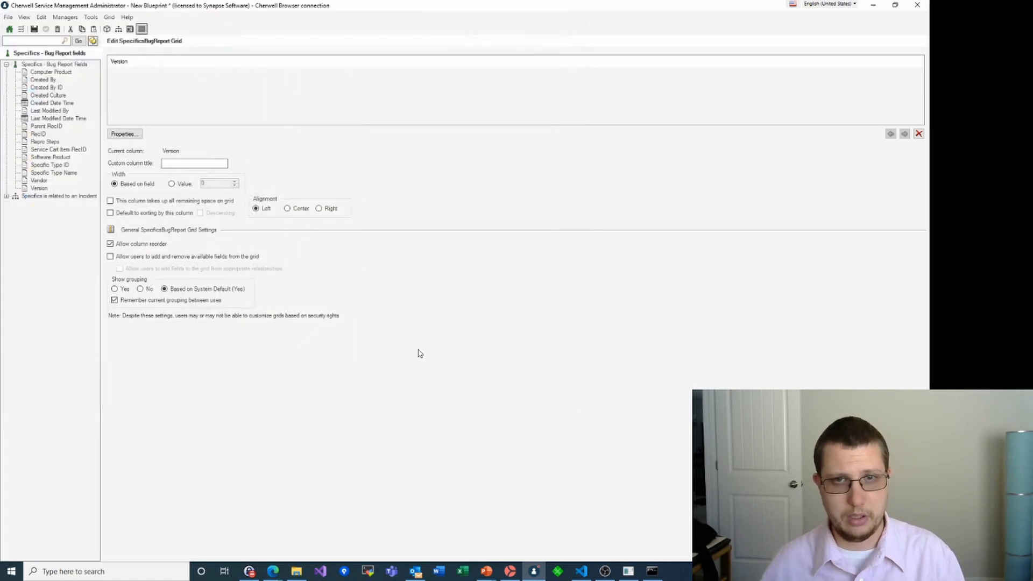
Publish the saved blueprint to the live system and close the confirmation
left_click(10, 30)
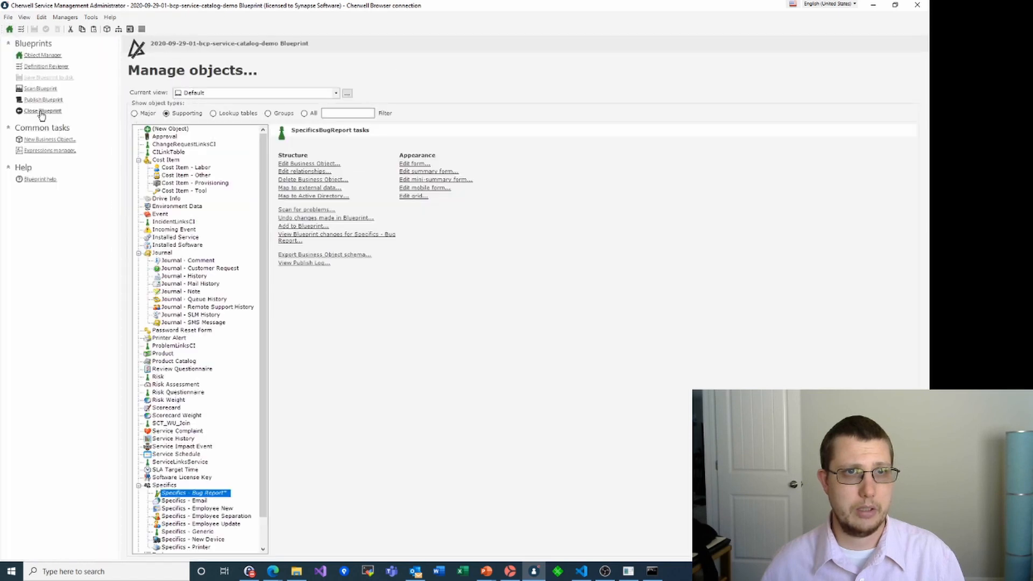
left_click(39, 100)
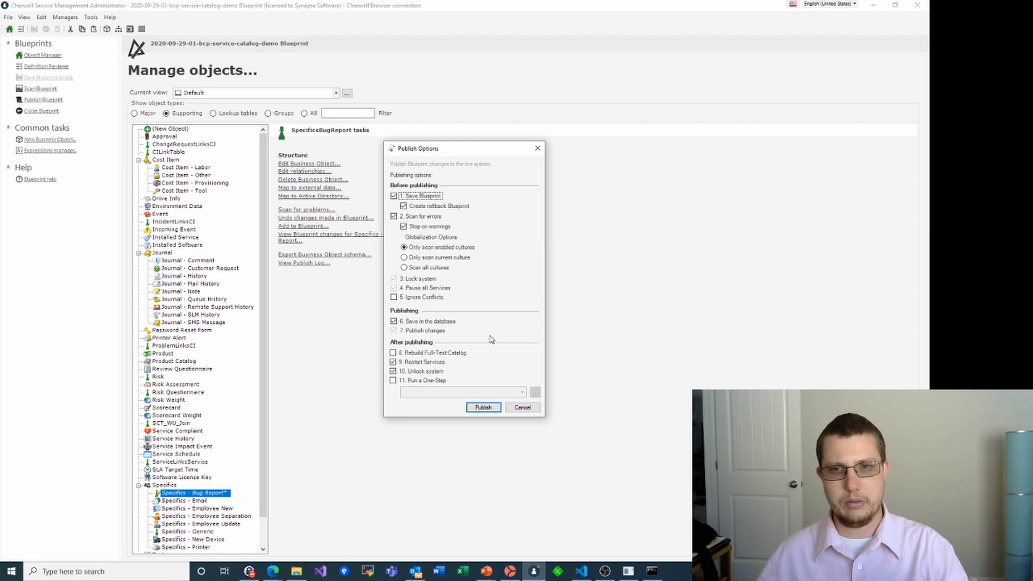
left_click(482, 408)
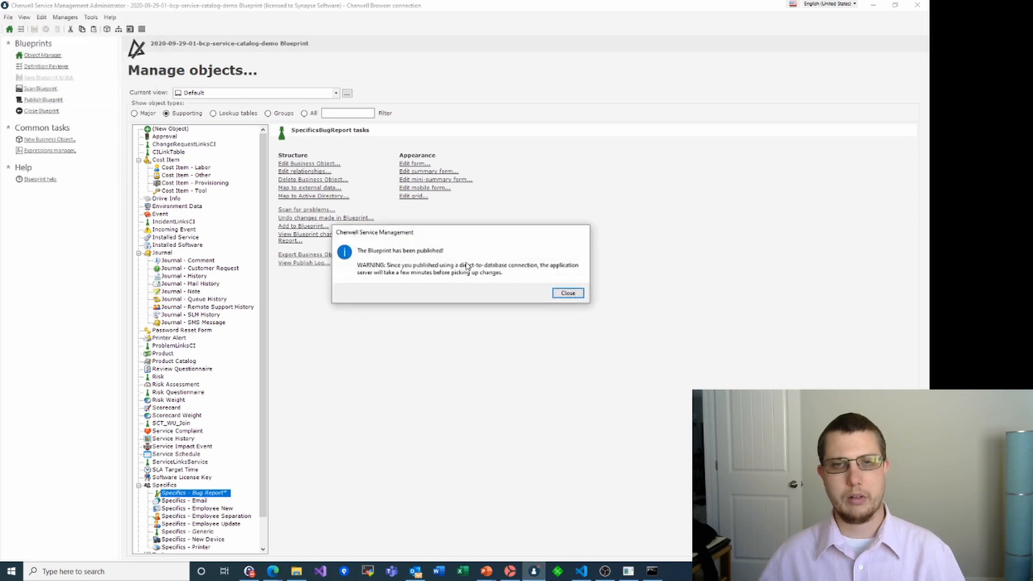
left_click(574, 293)
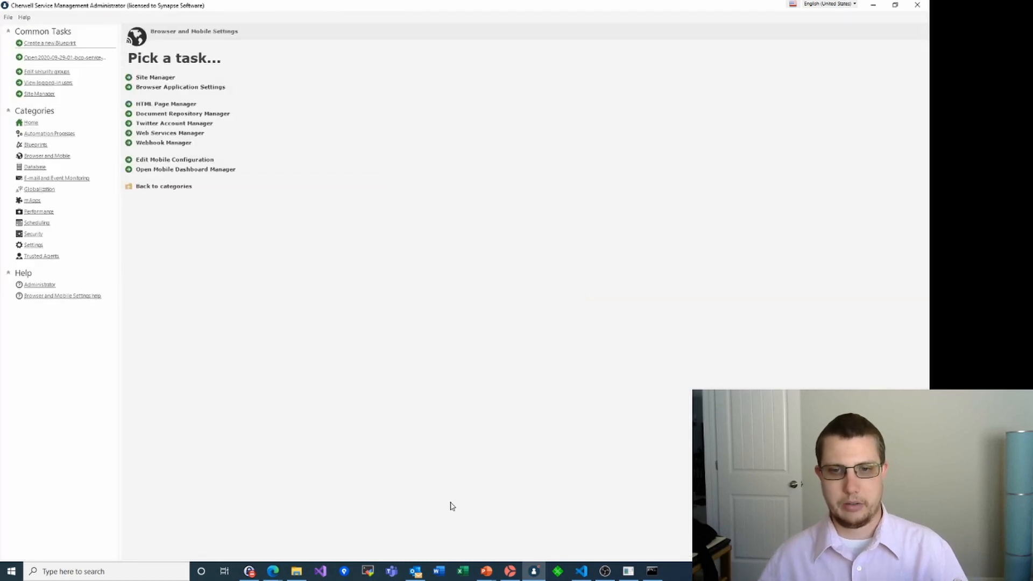
left_click(652, 570)
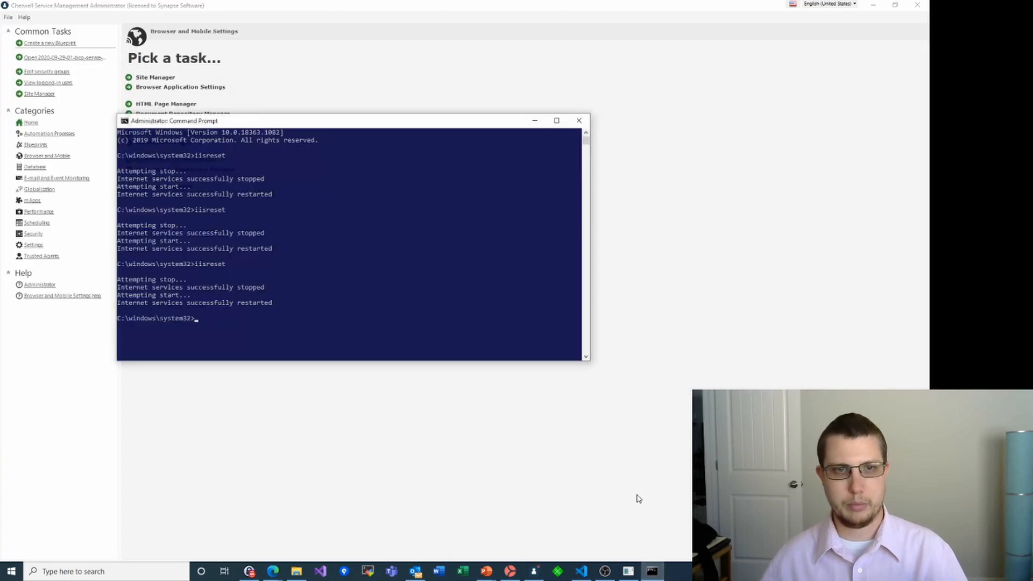
Rerun iisreset to stop and restart the internet services
key("Up")
key("Return")
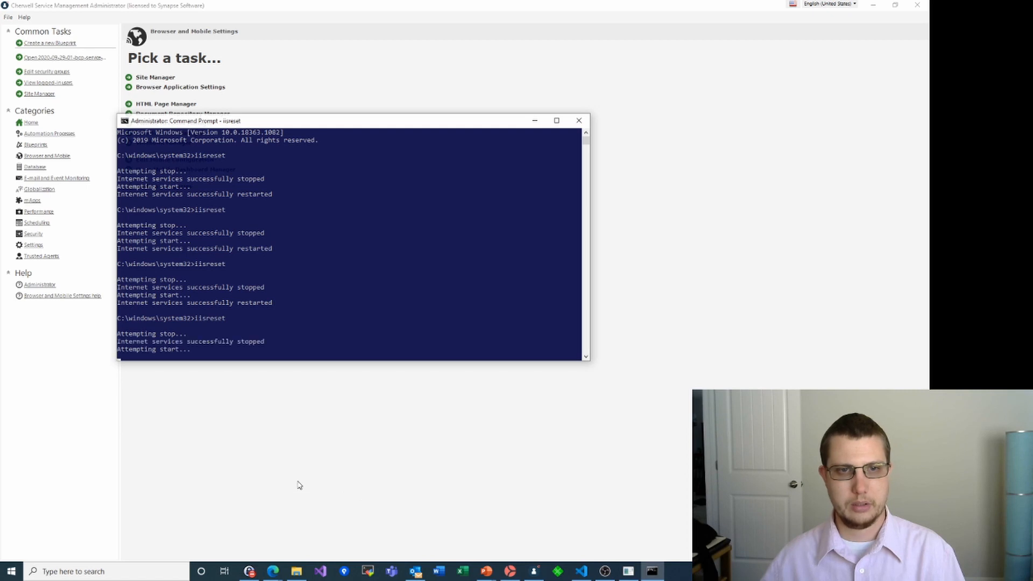
Reload the Service Catalog portal page, then return to Cherwell Service Management
mouse_move(274, 572)
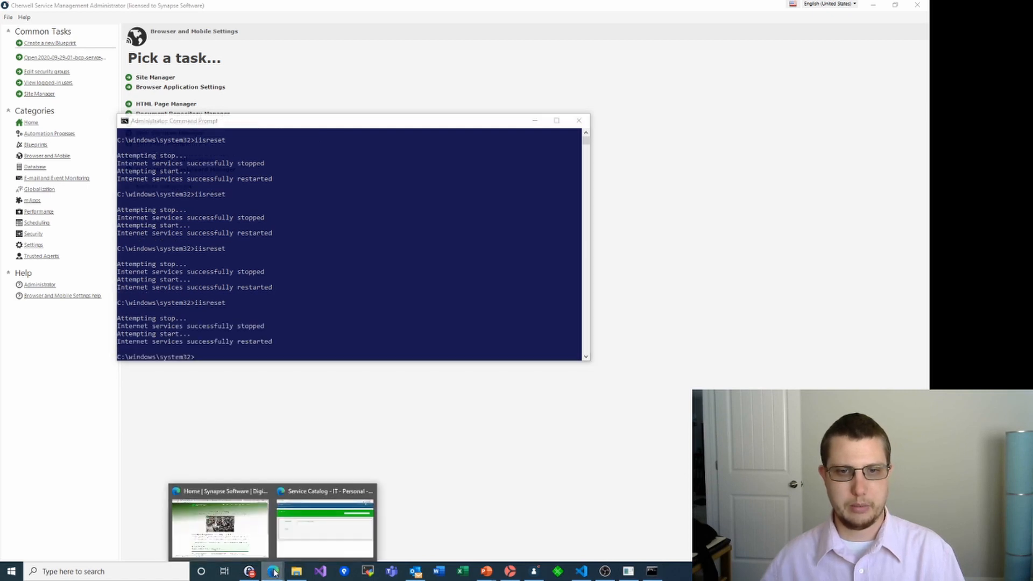
left_click(323, 533)
left_click(262, 24)
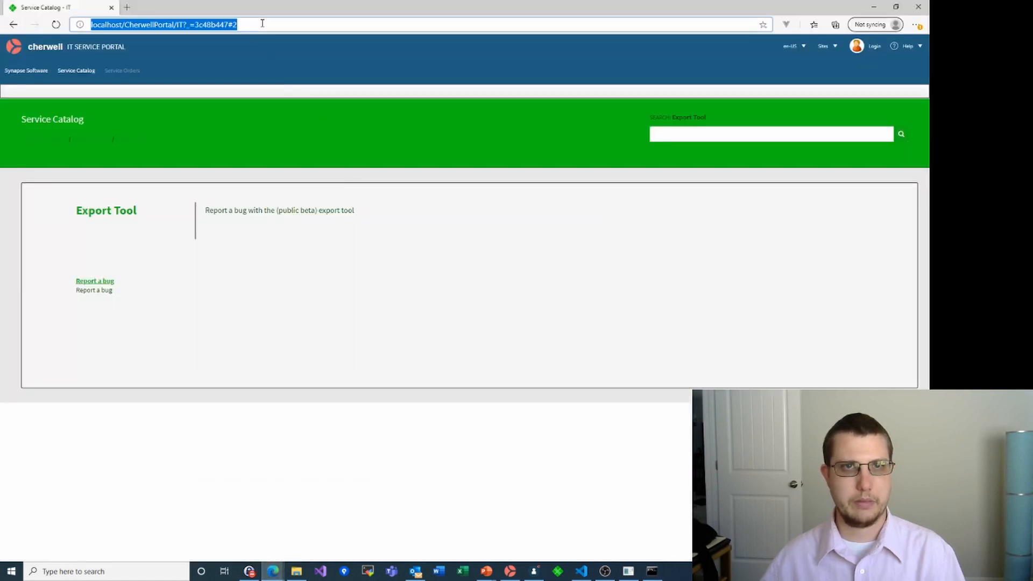
key("Return")
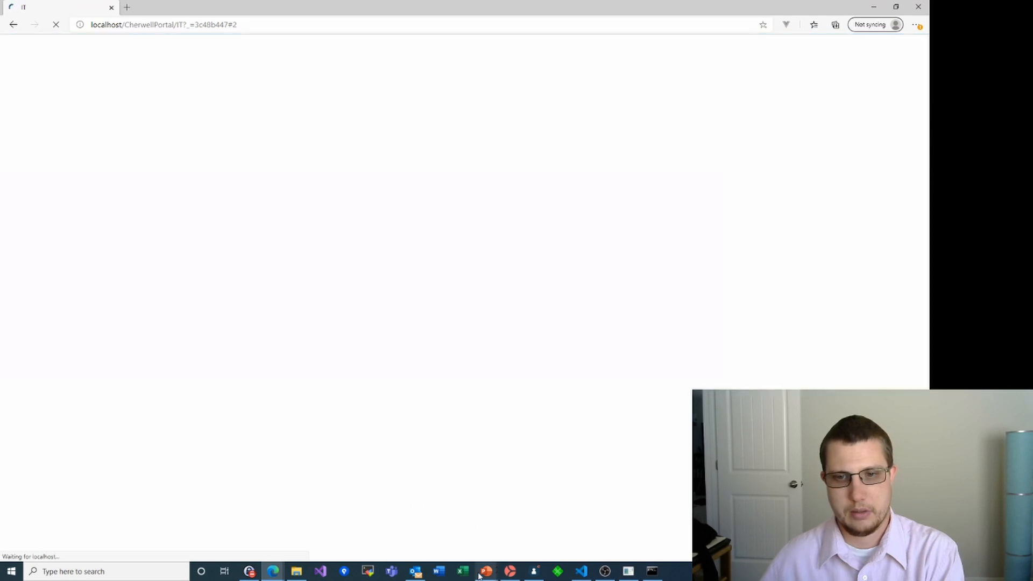
left_click(515, 575)
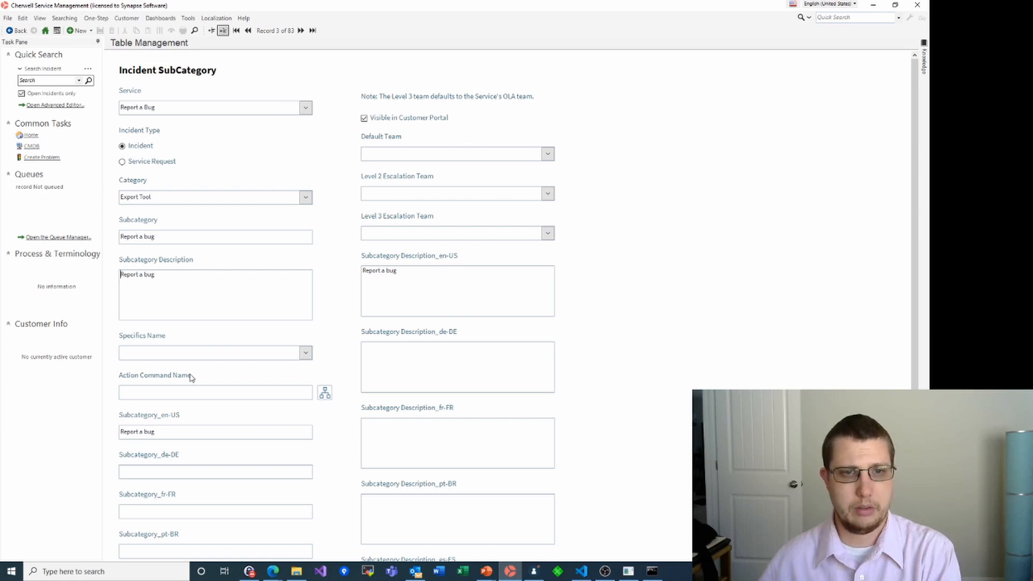
Set the Report a Bug Twilio mApp incident category to use Specifics - Bug Report
left_click(212, 31)
left_click(184, 60)
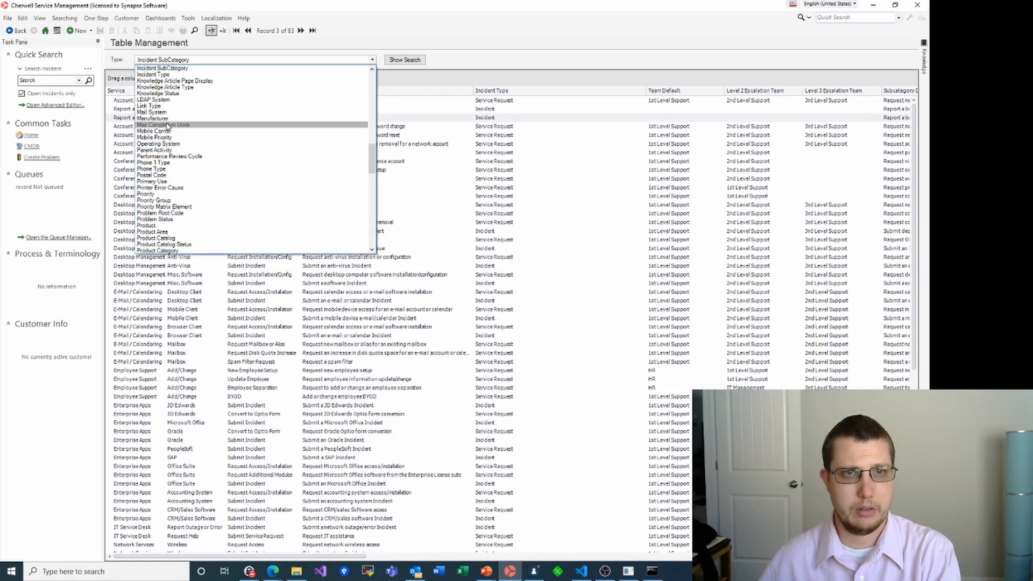
scroll(170, 123, "up", 3)
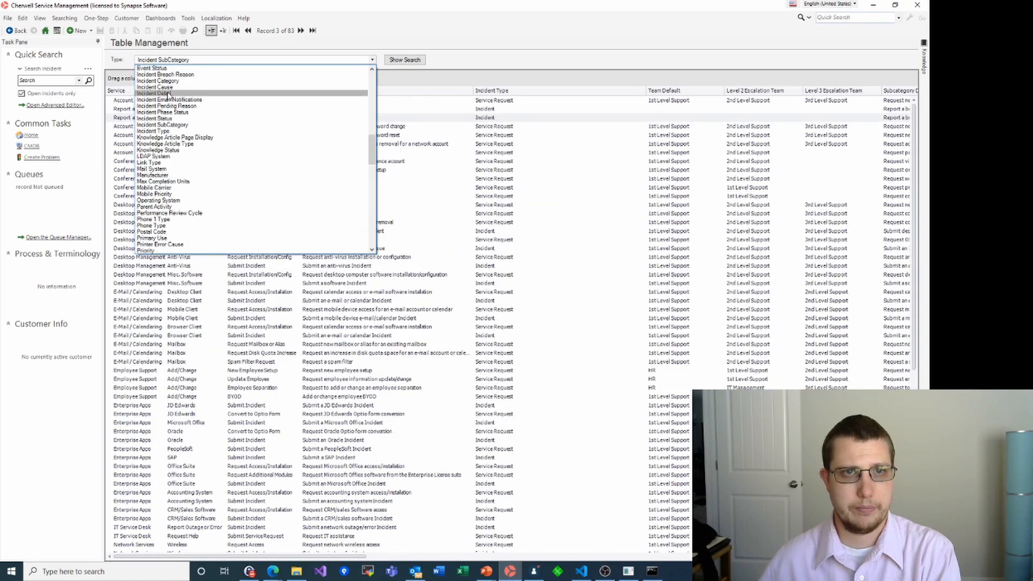
left_click(162, 79)
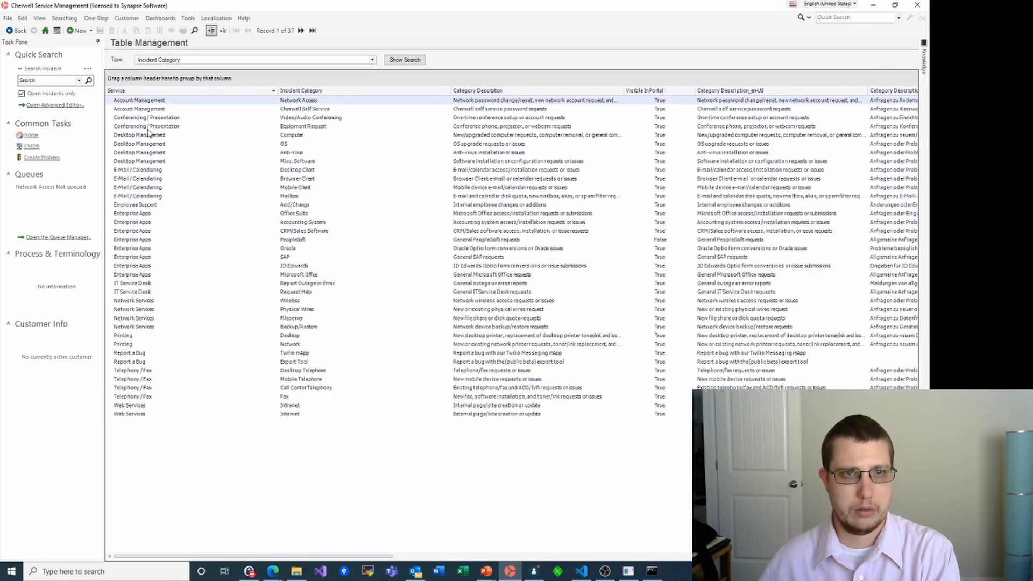
left_click(136, 354)
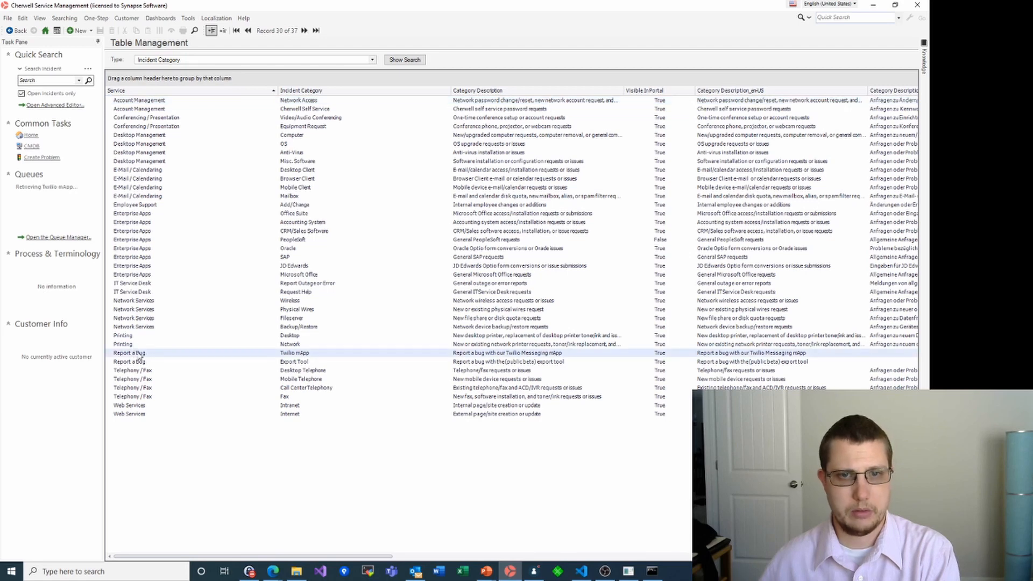
left_click(222, 30)
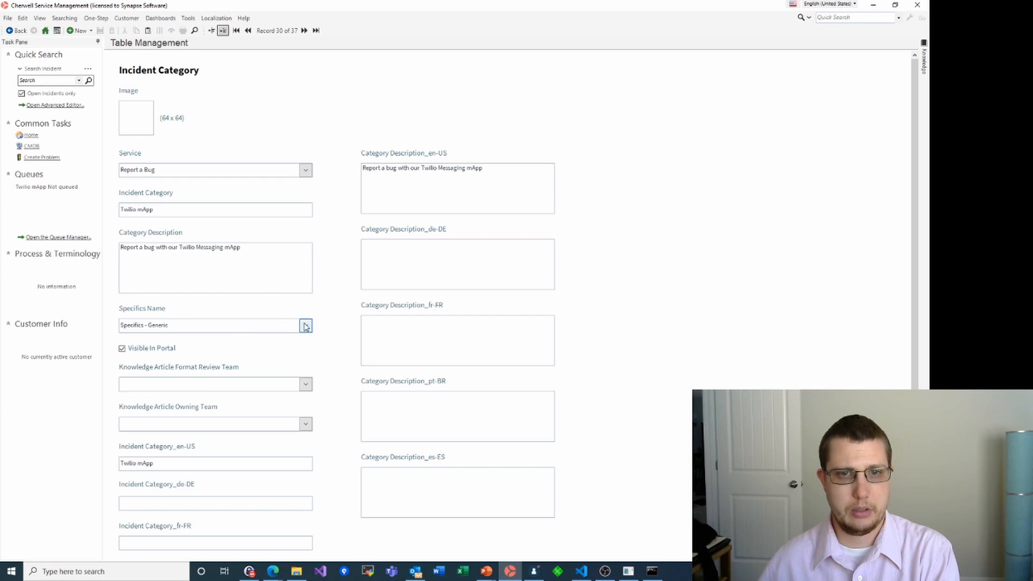
left_click(305, 326)
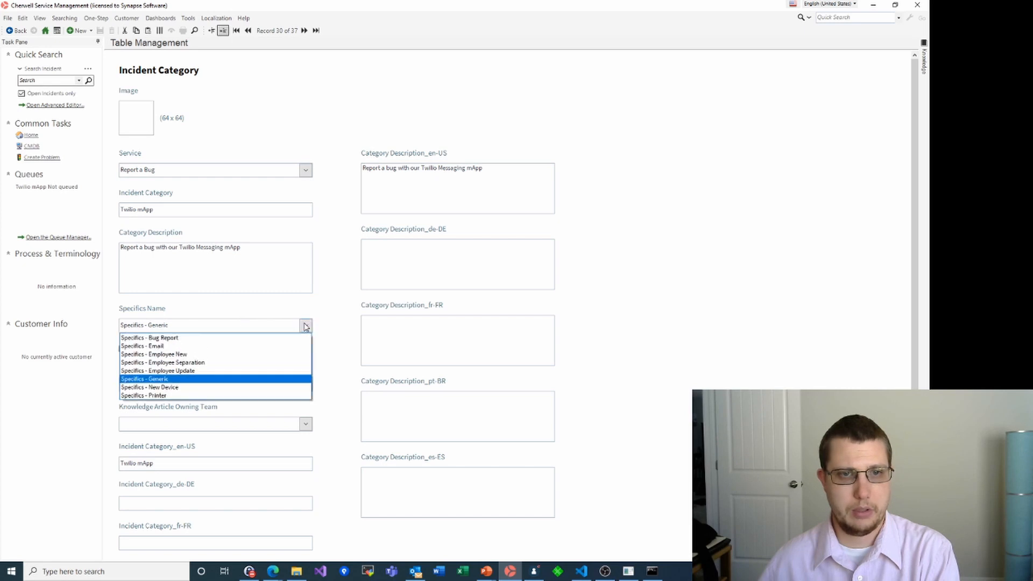
left_click(164, 338)
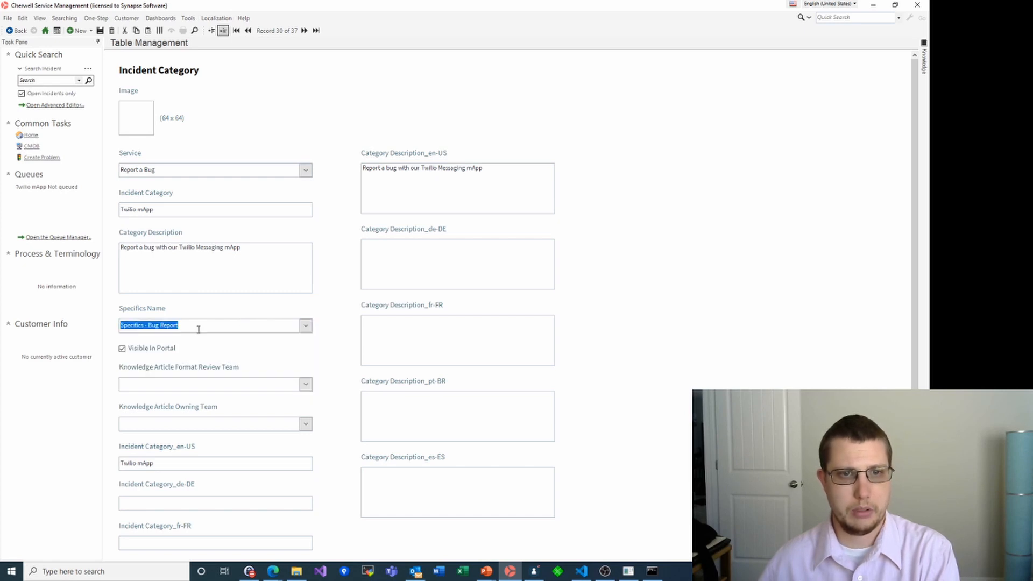
left_click(100, 30)
Set the Export Tool category to use Specifics - Bug Report and save it
left_click(316, 31)
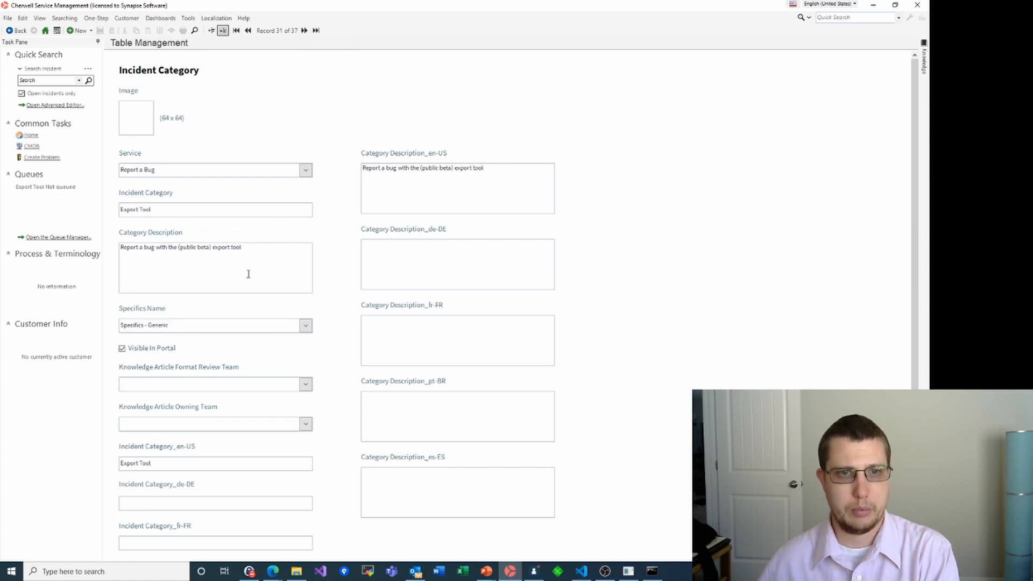
left_click(306, 325)
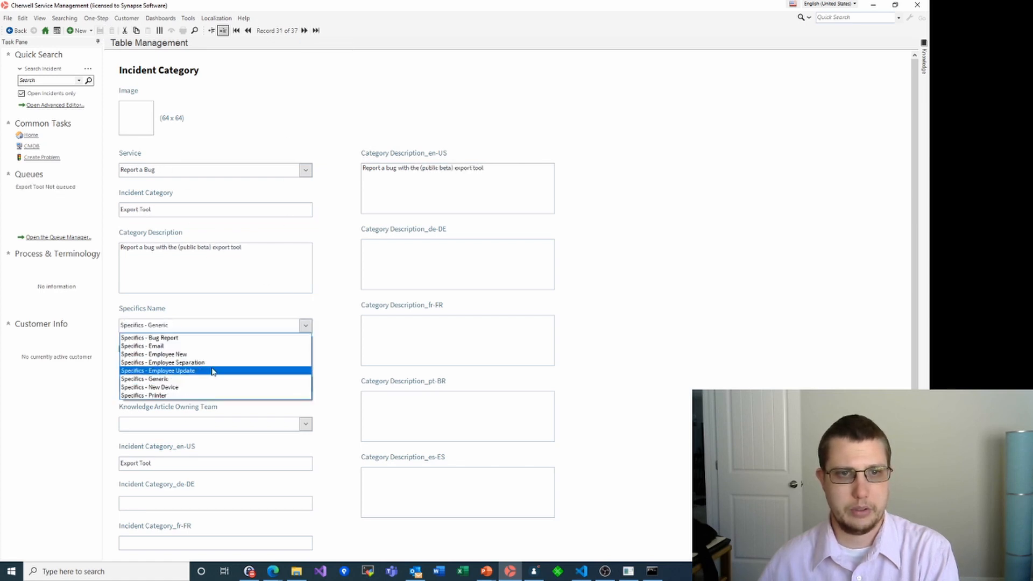
left_click(180, 338)
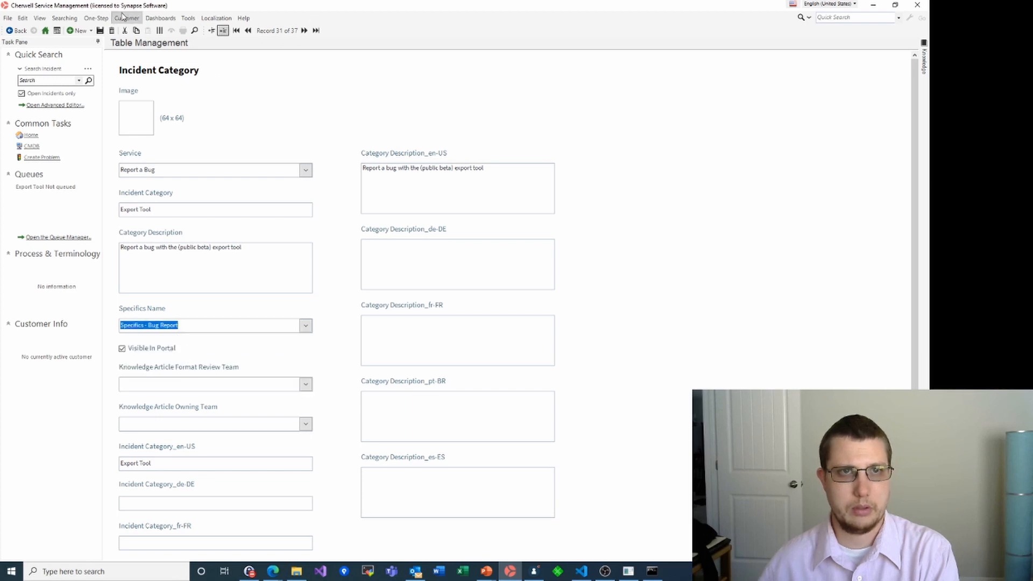
left_click(100, 30)
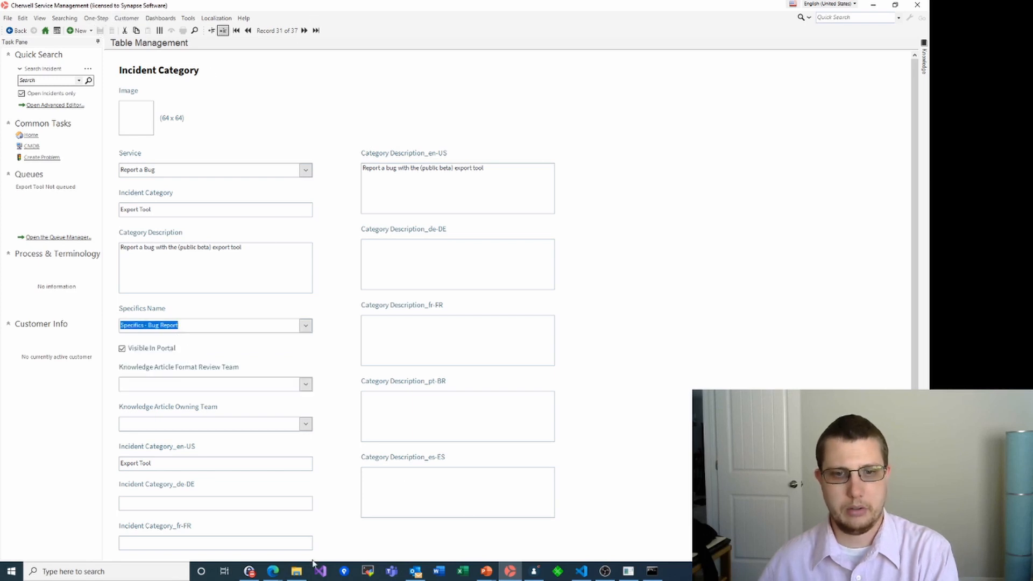
left_click(273, 571)
left_click(292, 532)
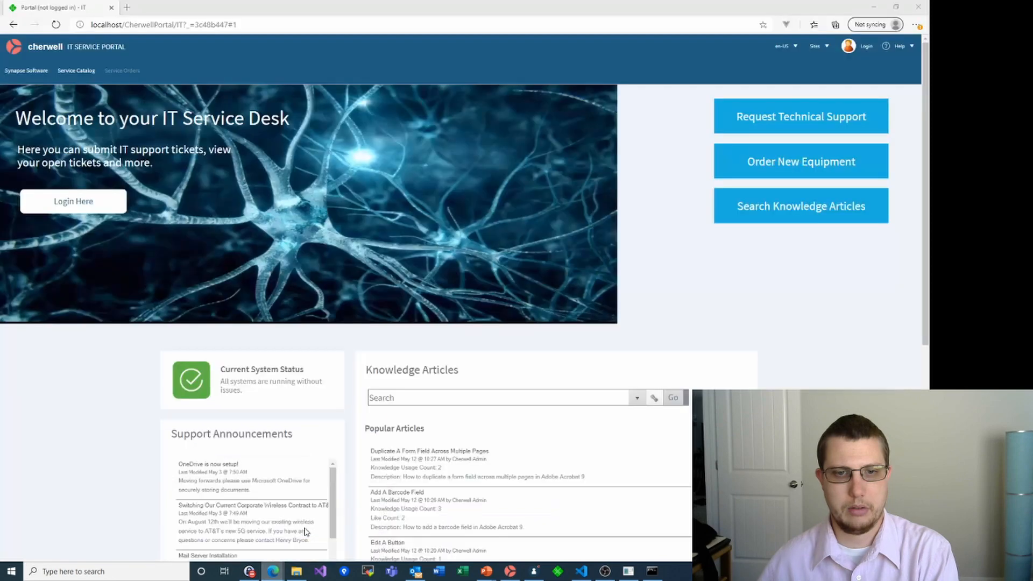
Start a Report a Bug request for Export Tool from the portal's service catalog
left_click(82, 74)
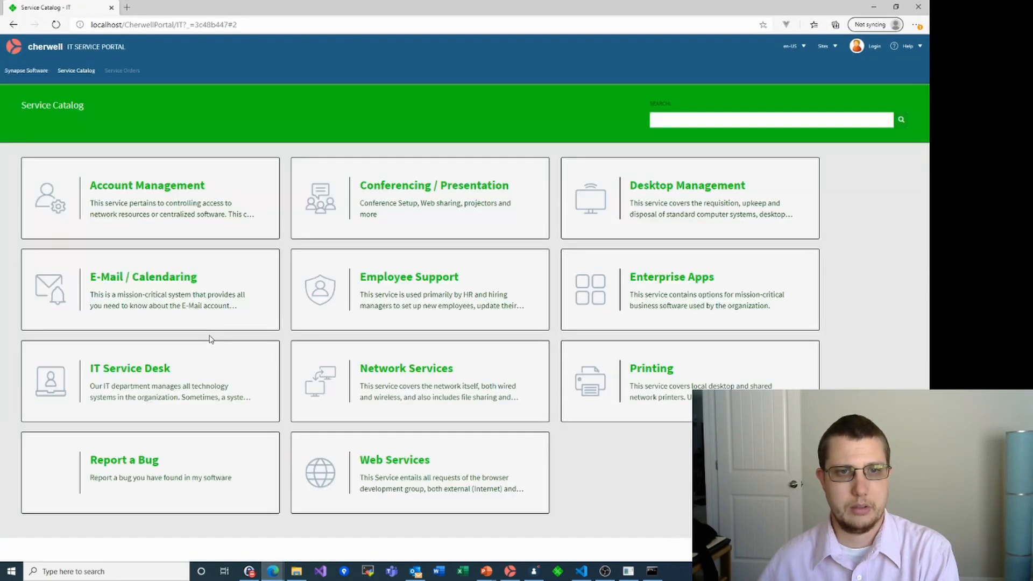
left_click(146, 472)
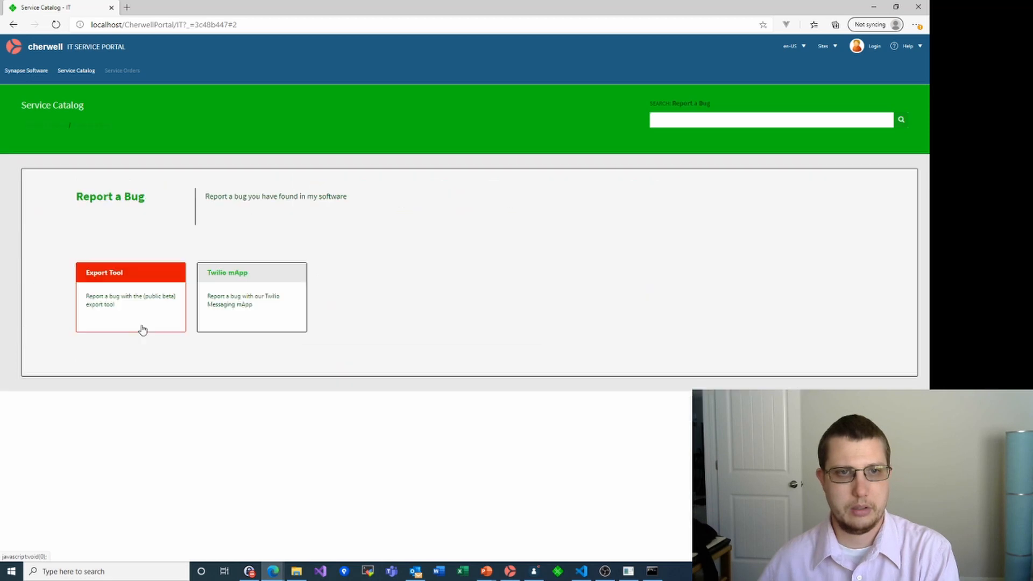
left_click(122, 276)
left_click(104, 271)
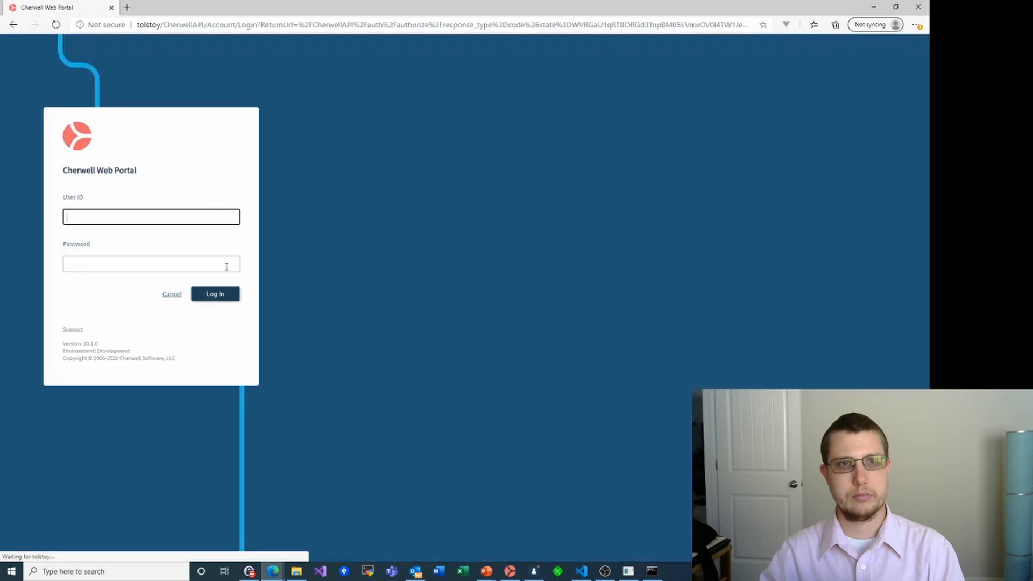
Log in to the portal with the user's ID and password
type("Andrew")
key("Tab")
type("pass")
left_click(225, 296)
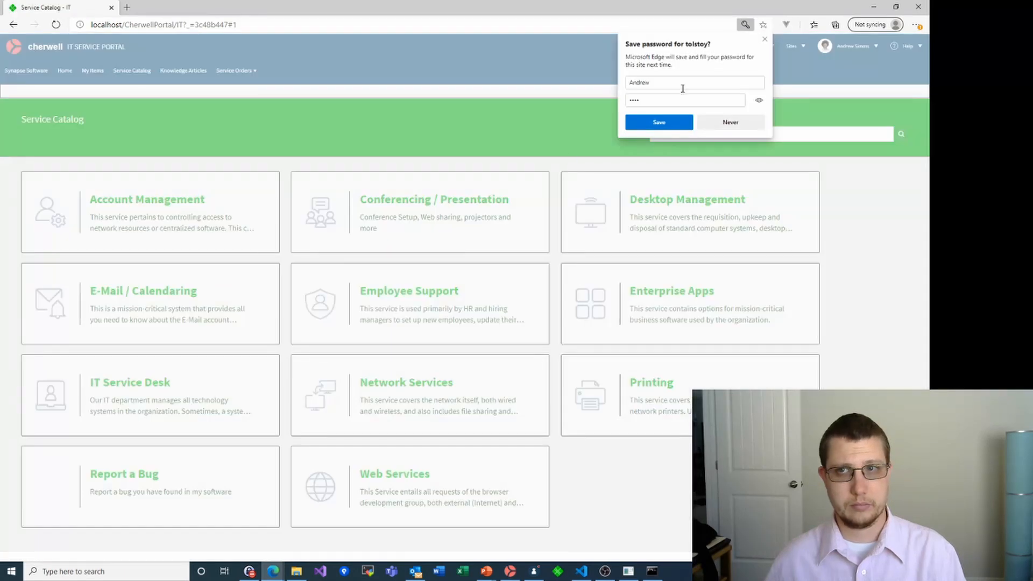
left_click(764, 39)
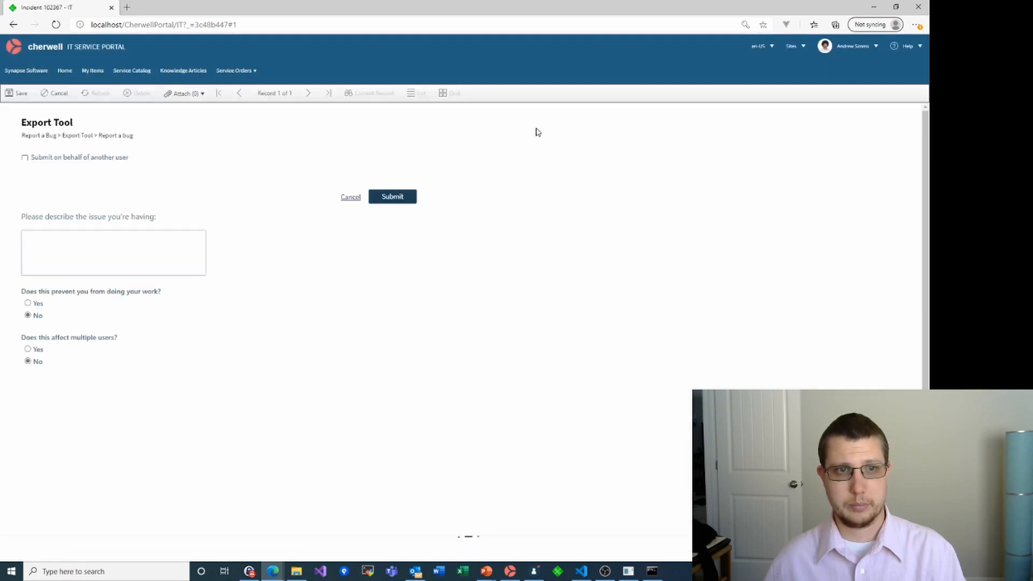
Describe the issue as 'Software stopped working', answer Yes to blocking work, and submit
left_click(113, 247)
type("Software")
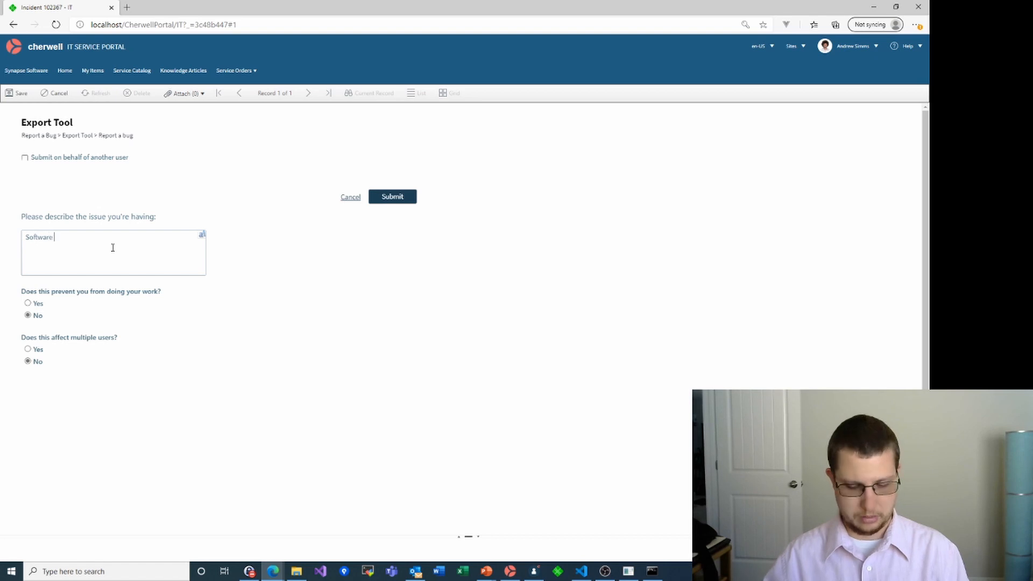
type(" stopped working")
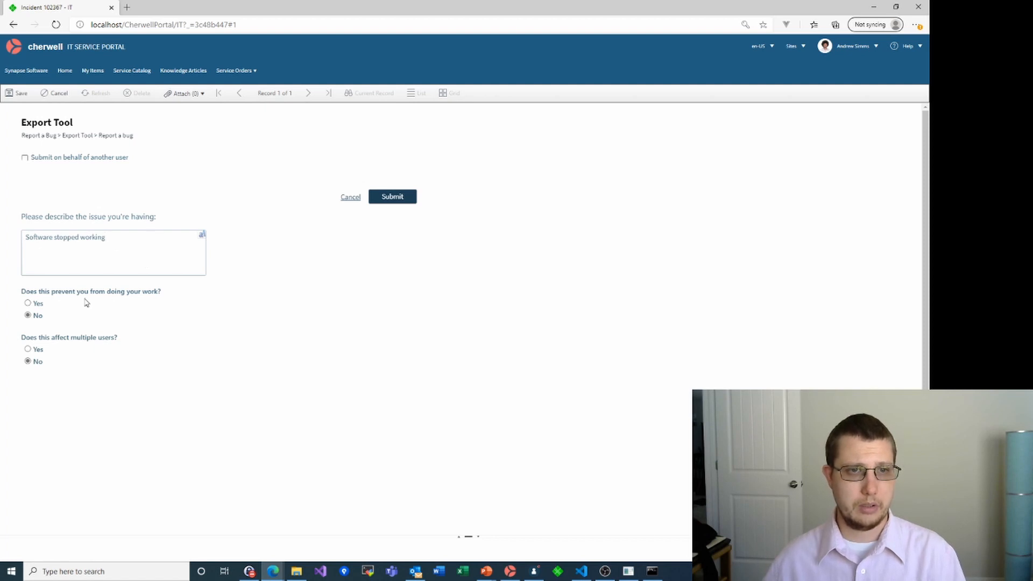
left_click(45, 305)
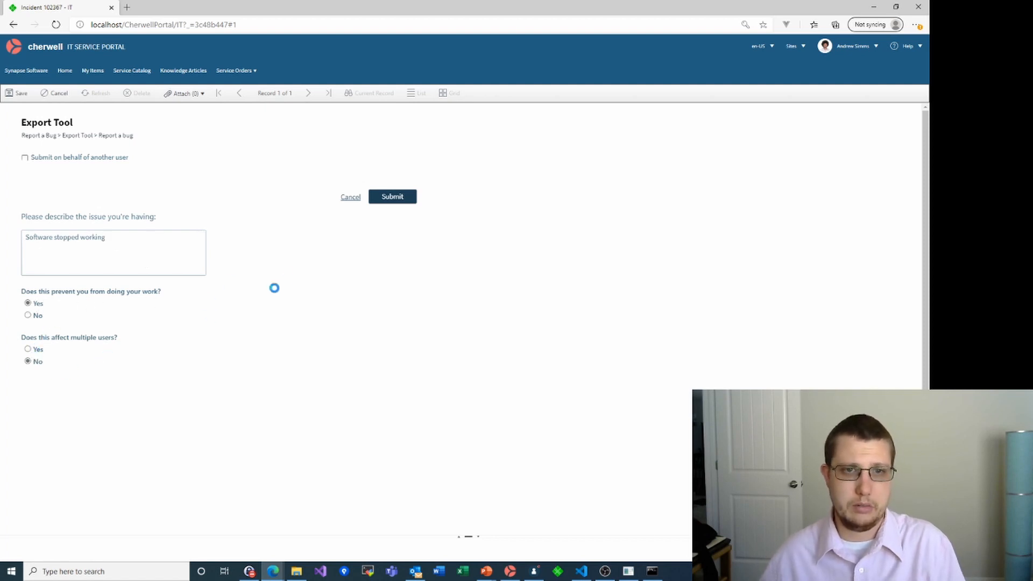
left_click(391, 200)
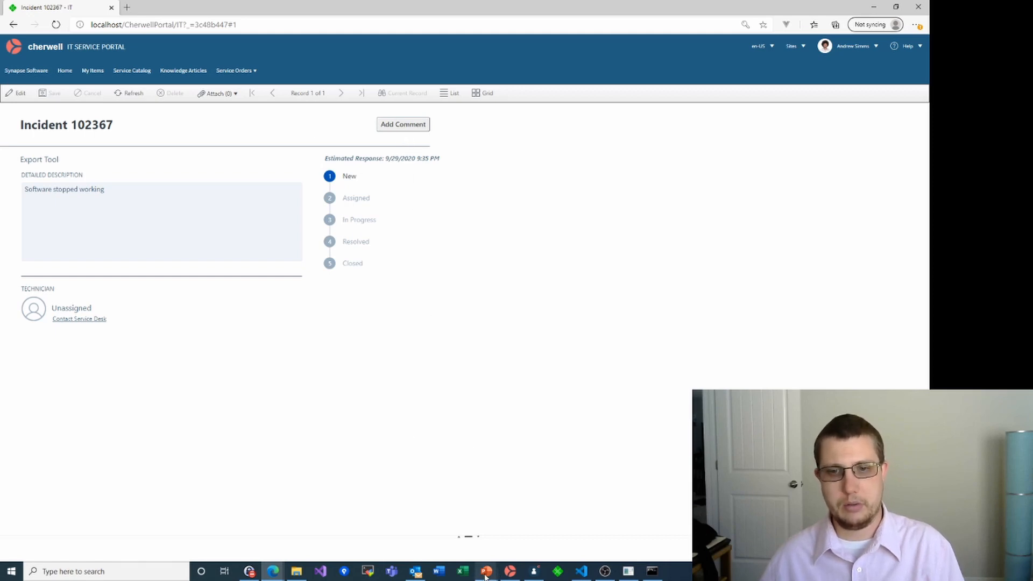
Switch to the Cherwell Service Management desktop app and open the Search Manager
left_click(510, 573)
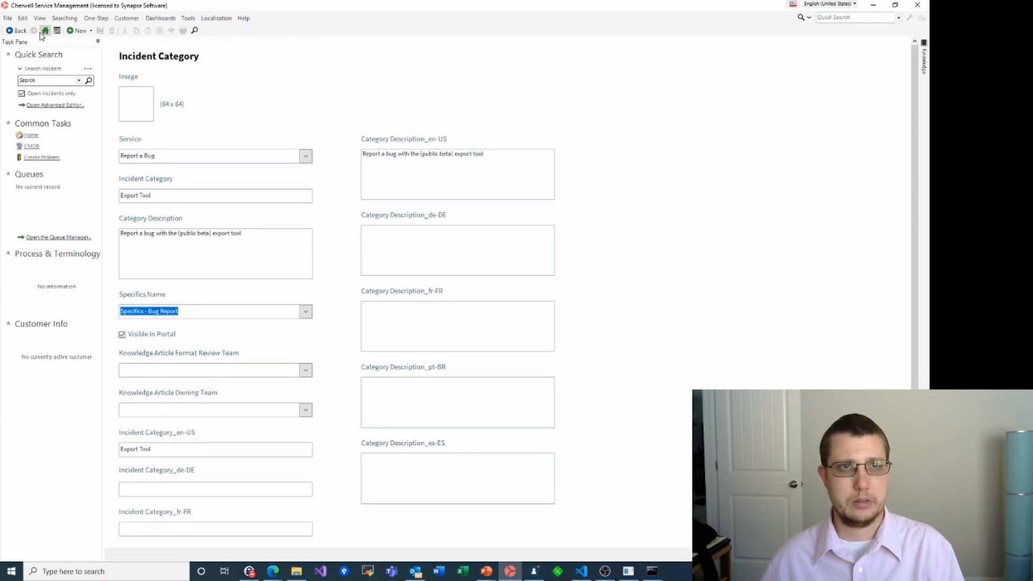
left_click(93, 20)
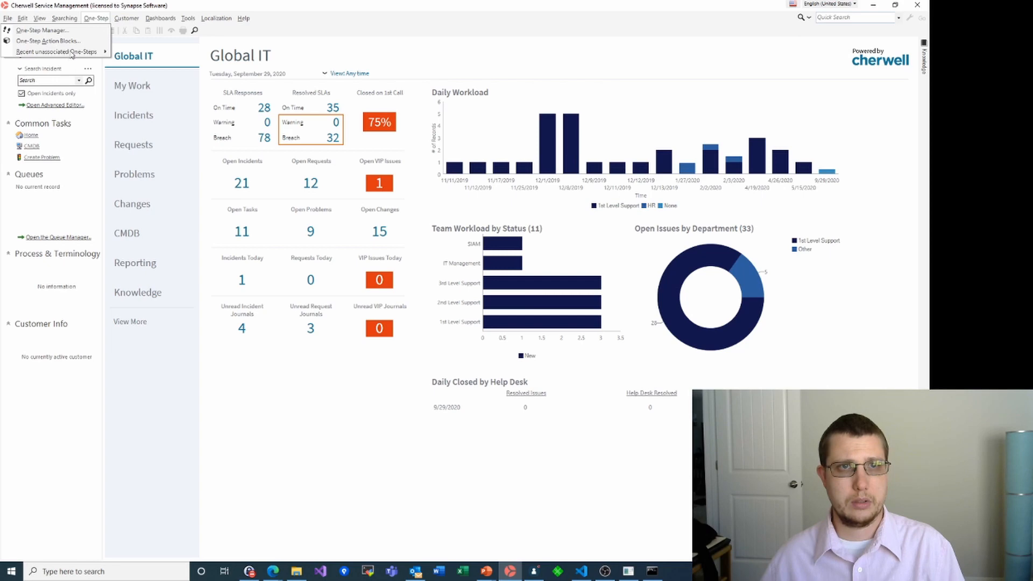
left_click(64, 20)
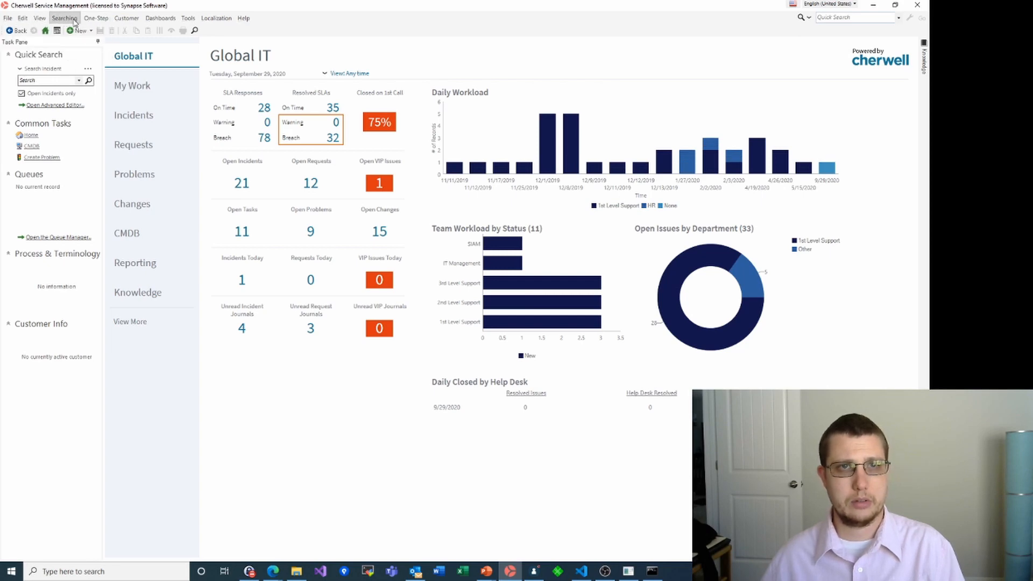
left_click(67, 19)
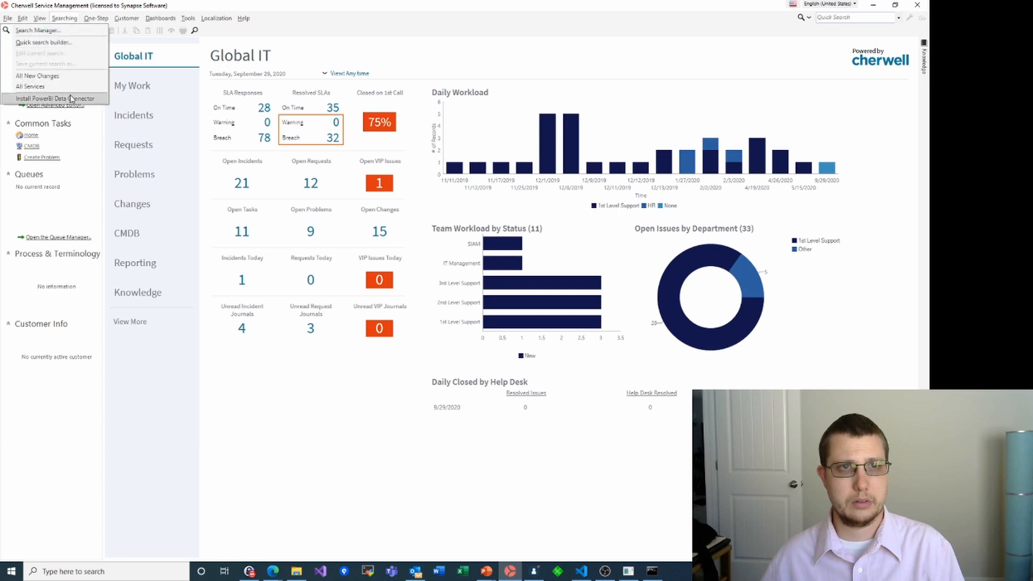
left_click(48, 31)
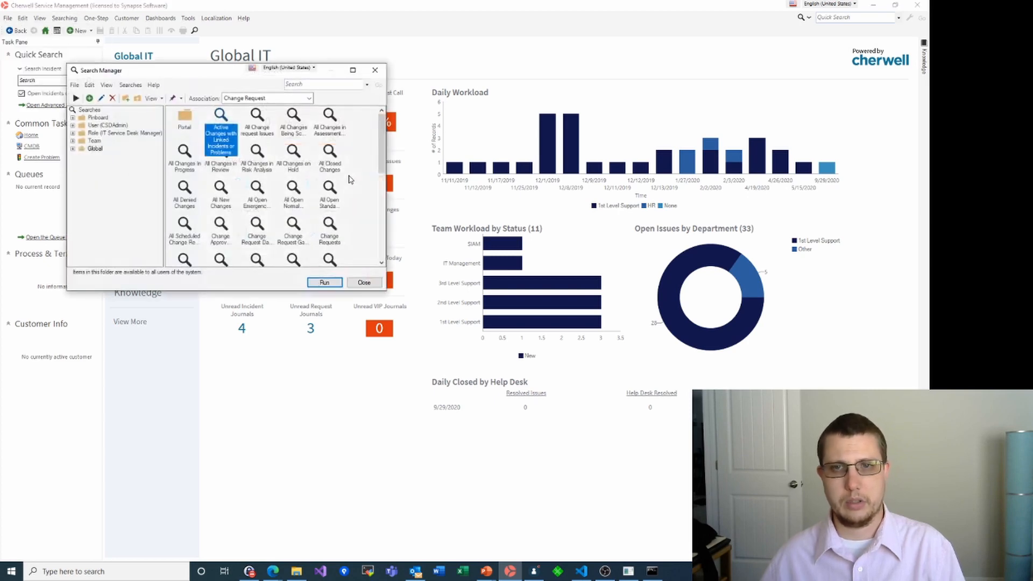
Set Association to Incident and run the Open Incidents search
left_click(266, 98)
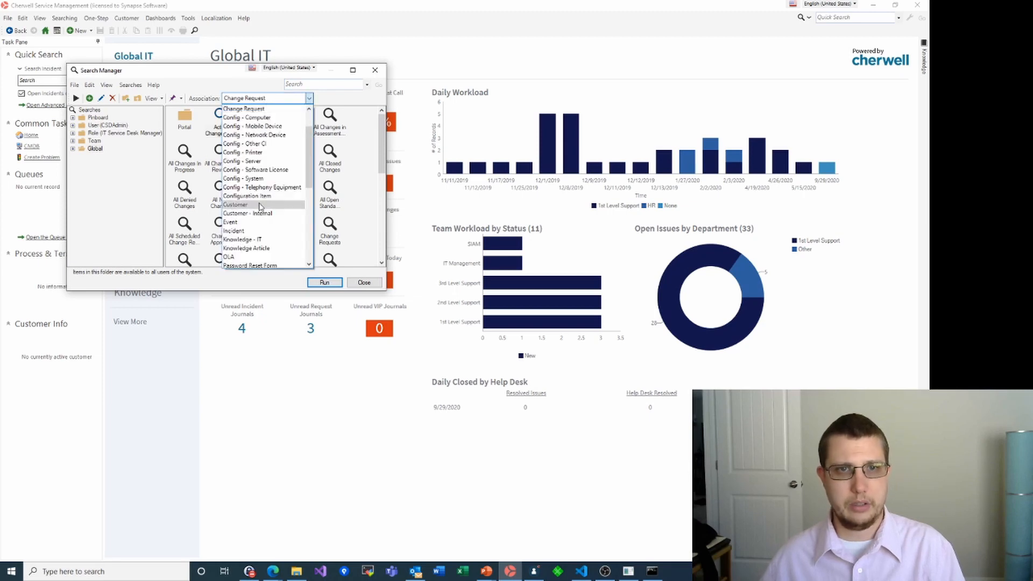
left_click(254, 231)
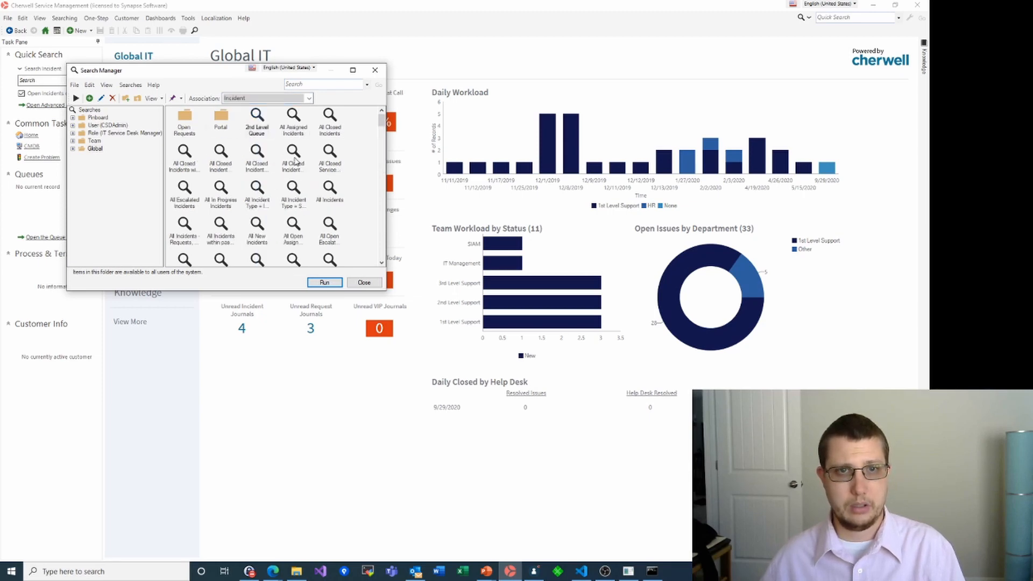
double_click(258, 128)
left_click(277, 187)
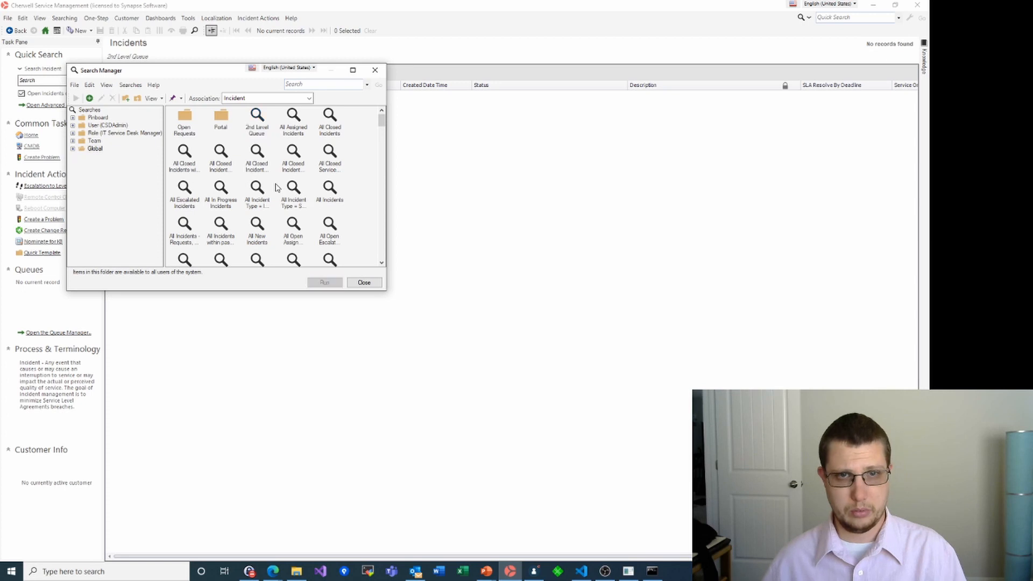
left_click(262, 189)
key("o")
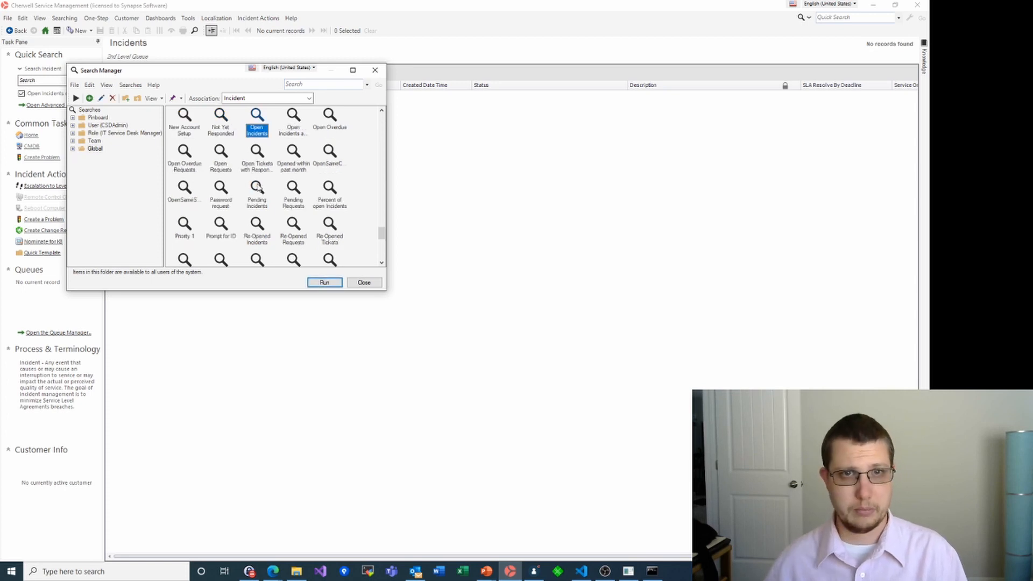
left_click(326, 282)
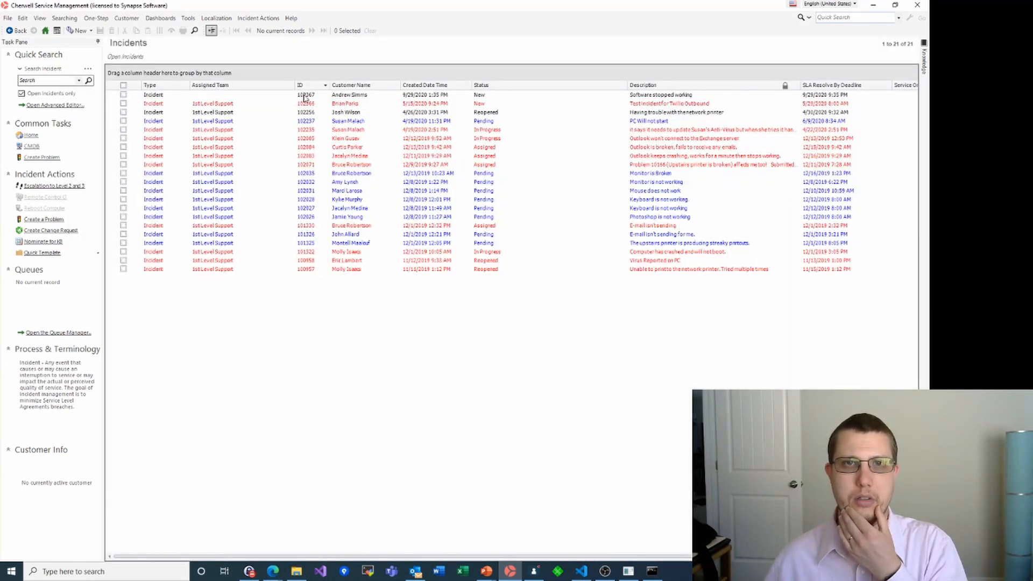
Open incident 102367 and enter Version 1.0 in its bug specifics
left_click(147, 95)
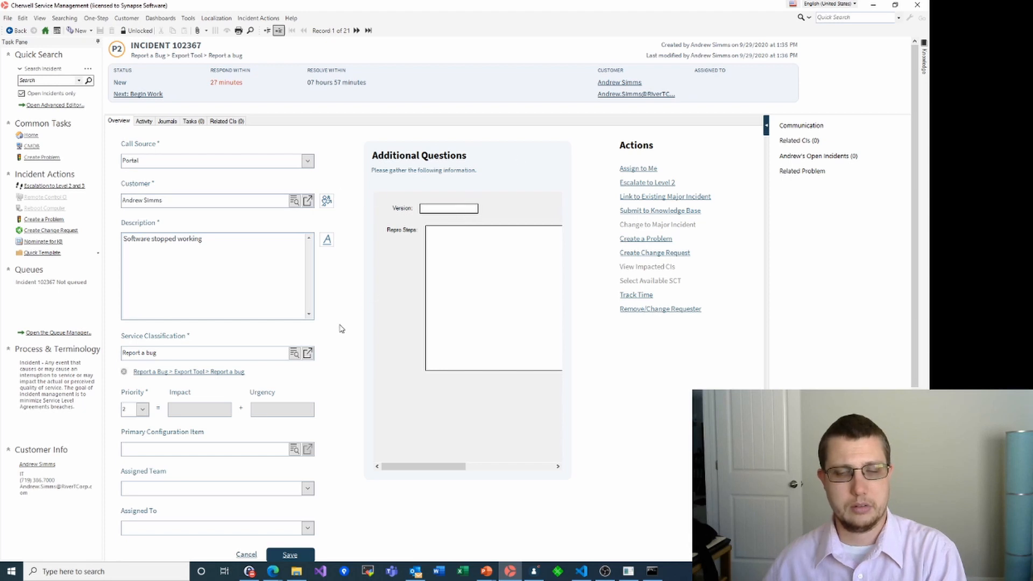
scroll(341, 327, "down", 1)
left_click(453, 169)
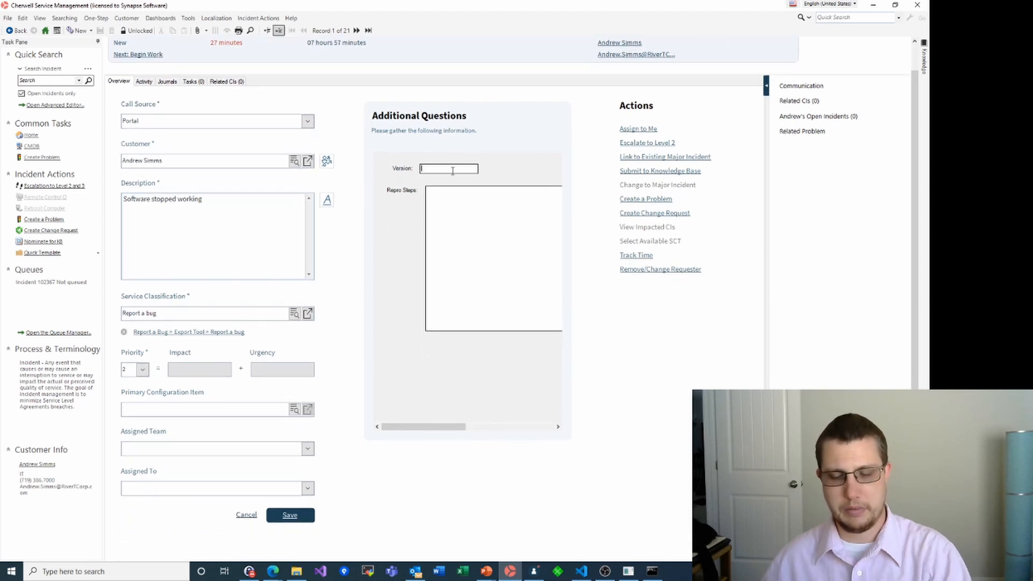
type("1.0")
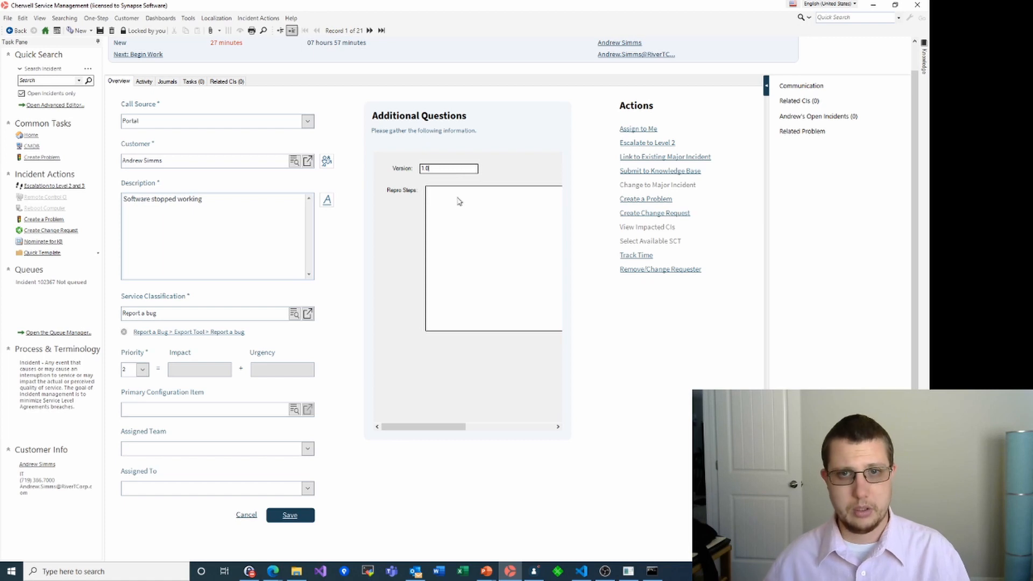
Enter 'Do some stuff' as the Repro Steps, then return to the PowerPoint slides
left_click(474, 222)
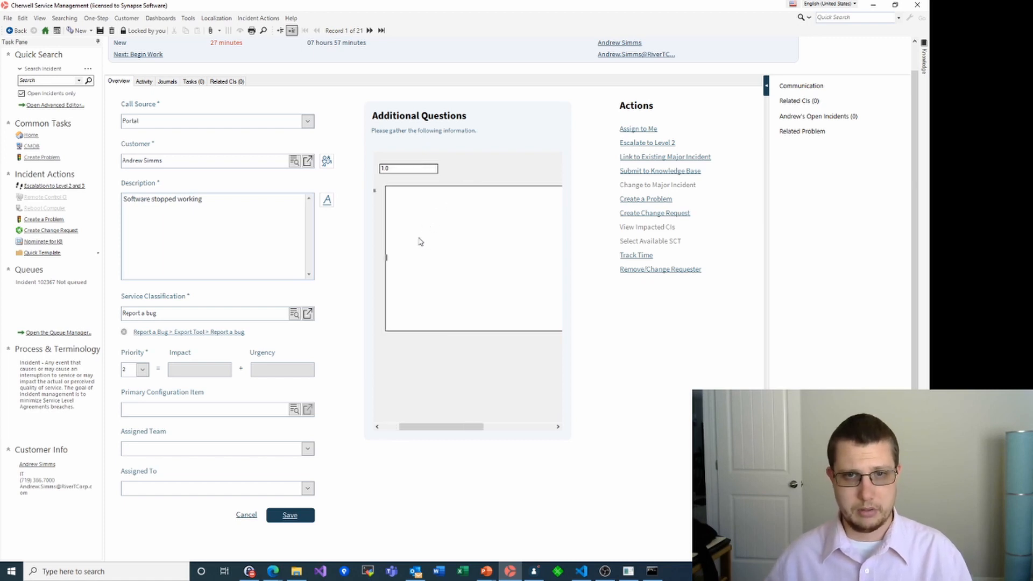
type("Do some stuff")
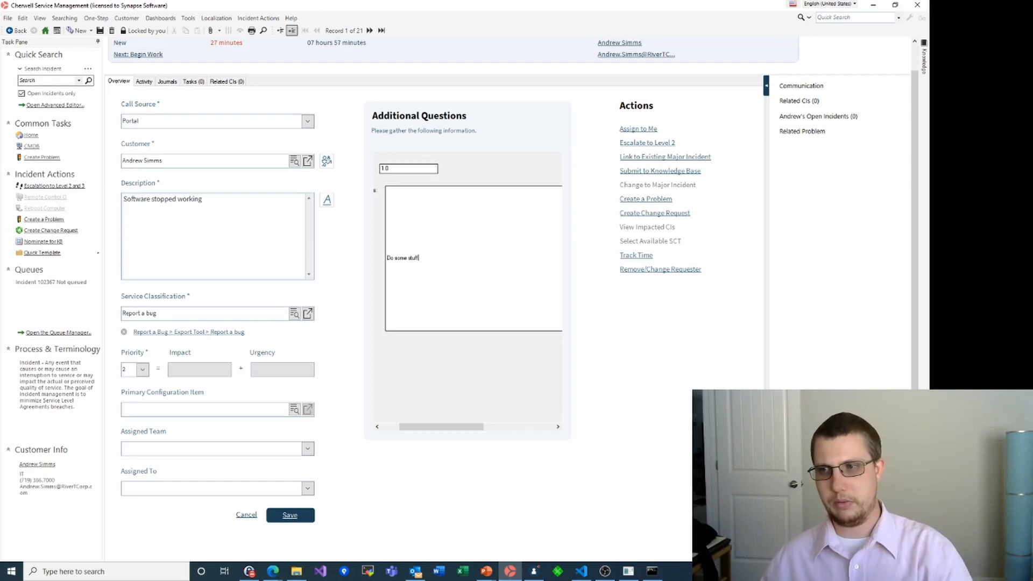
key("alt+Tab")
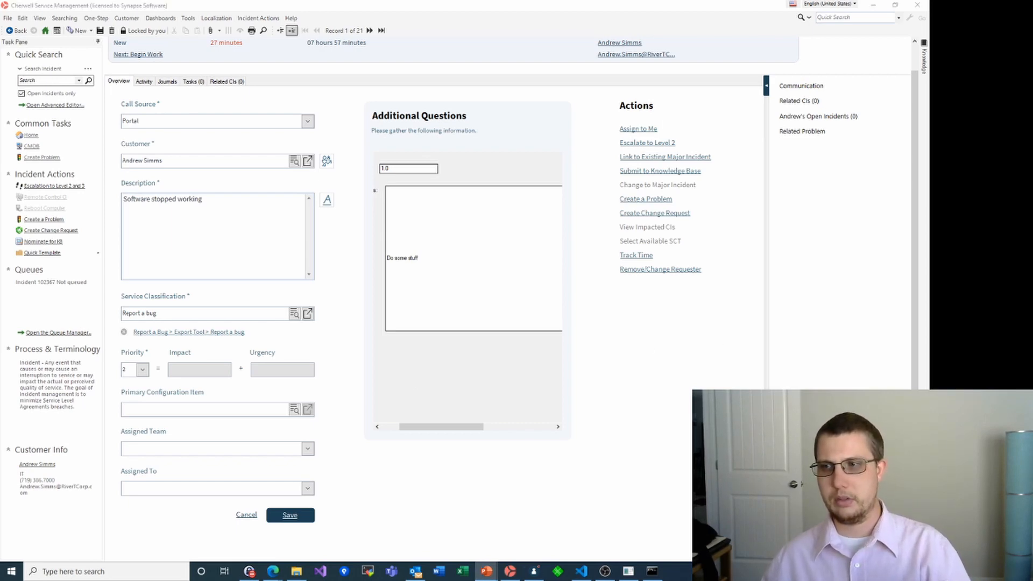